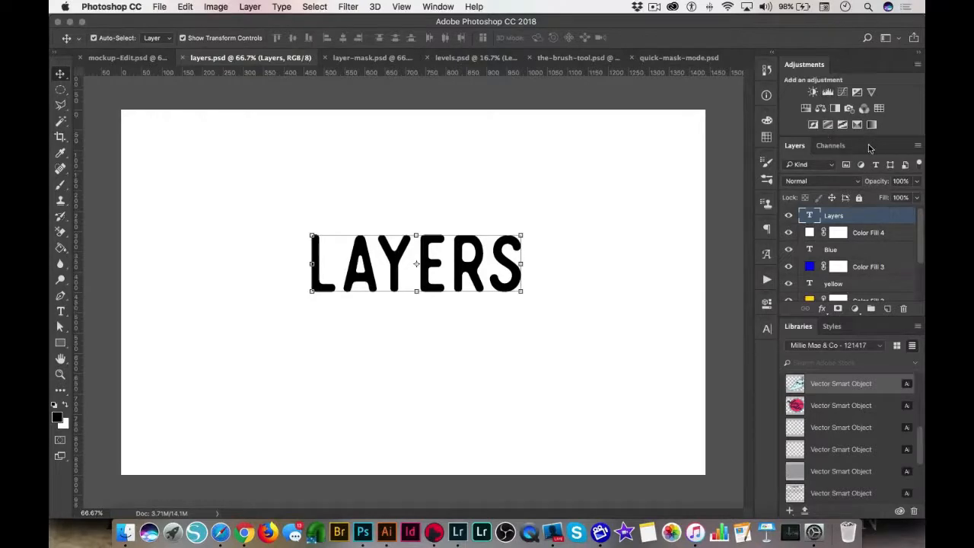
# Step: Close the Libraries panel and the remaining Styles panel group below the layer list
pyautogui.click(438, 7)
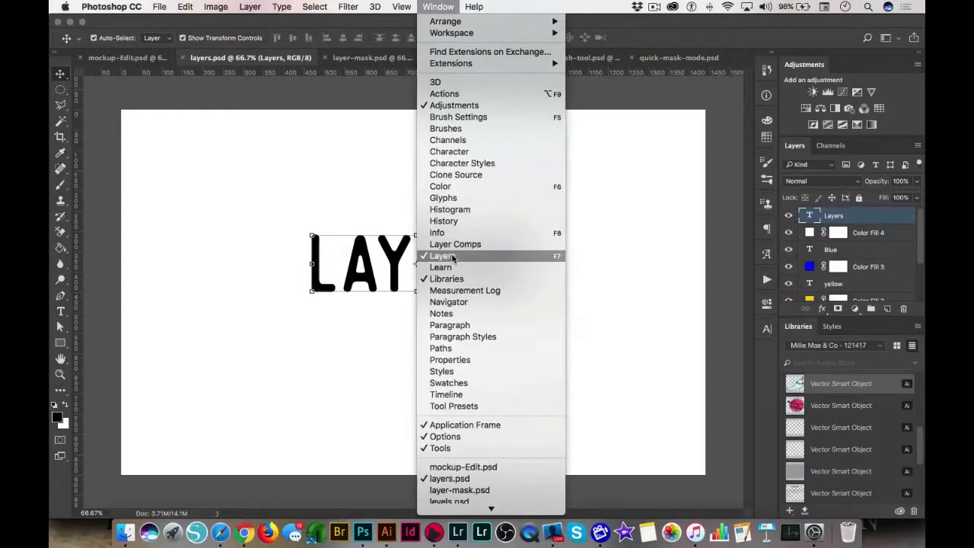
pyautogui.click(590, 9)
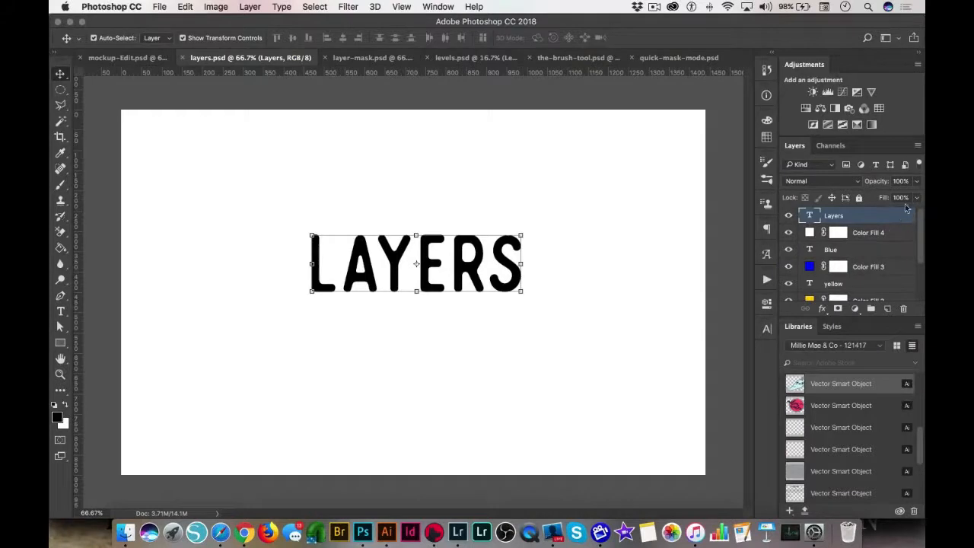
pyautogui.click(917, 325)
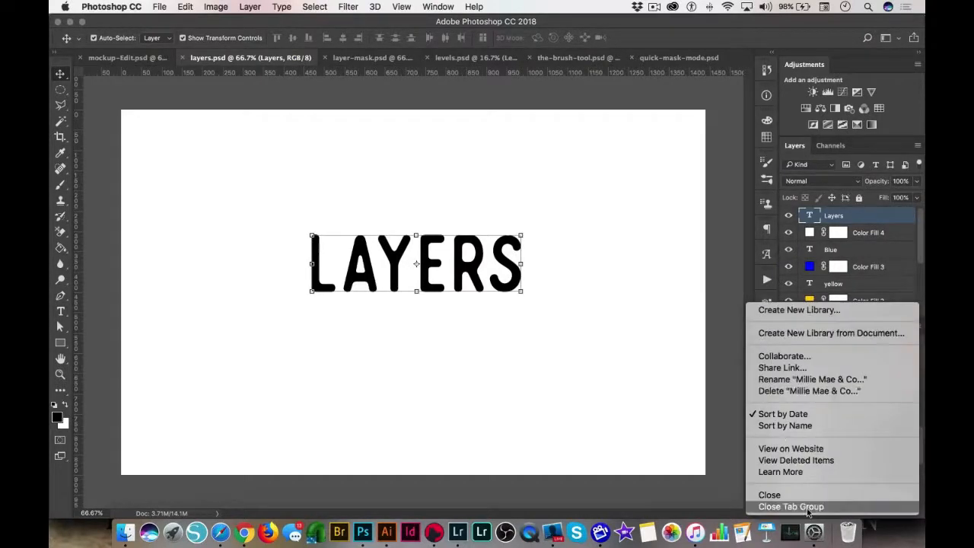
pyautogui.click(781, 495)
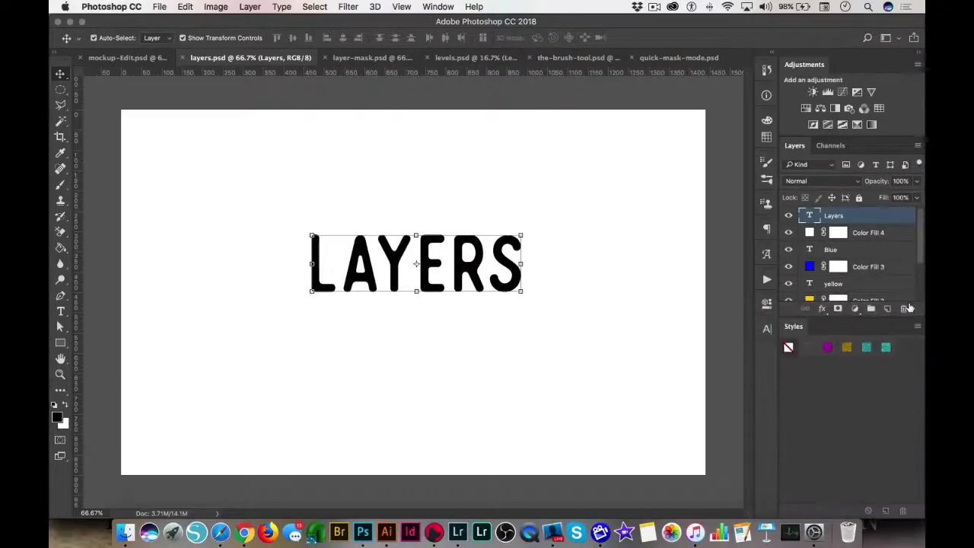
pyautogui.click(917, 326)
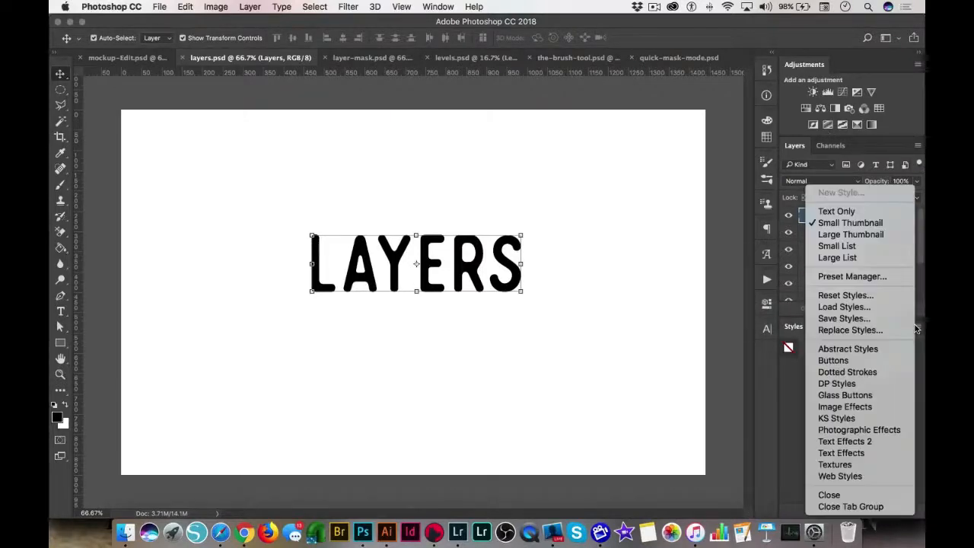
pyautogui.click(856, 506)
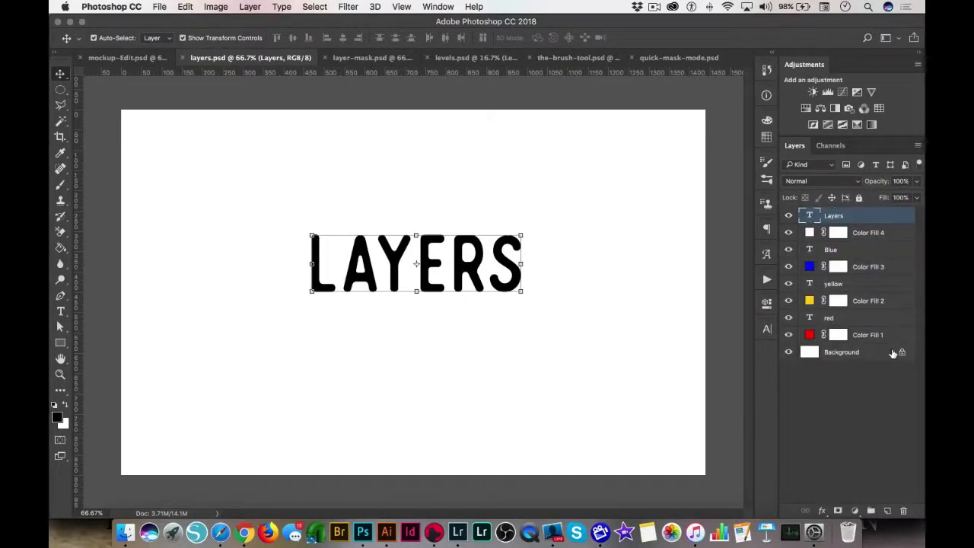
# Step: Toggle the visibility of the Layers text layer off and on twice
pyautogui.click(788, 217)
pyautogui.click(788, 216)
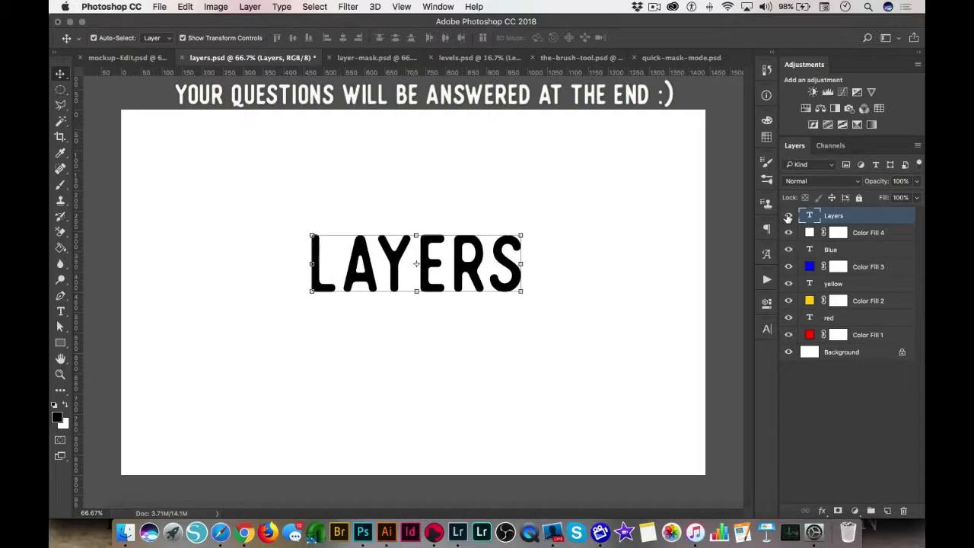
pyautogui.click(788, 217)
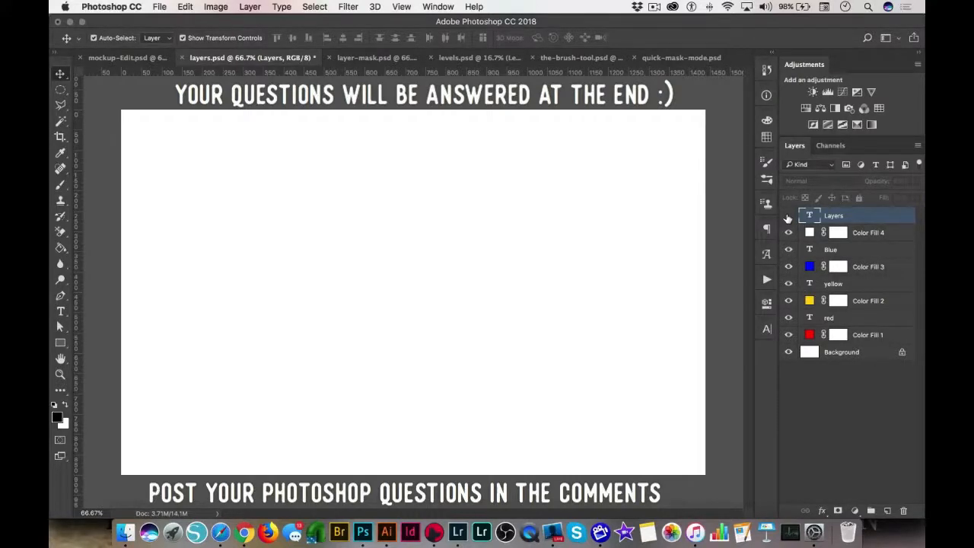
pyautogui.click(788, 217)
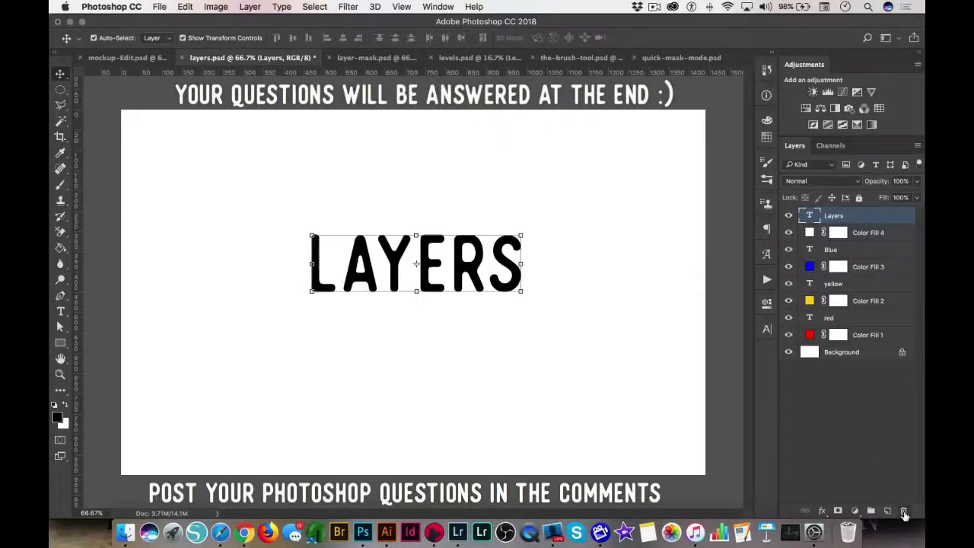
# Step: Delete the Layers text layer and Color Fill 4, and add a new empty layer above the Blue text
pyautogui.click(903, 511)
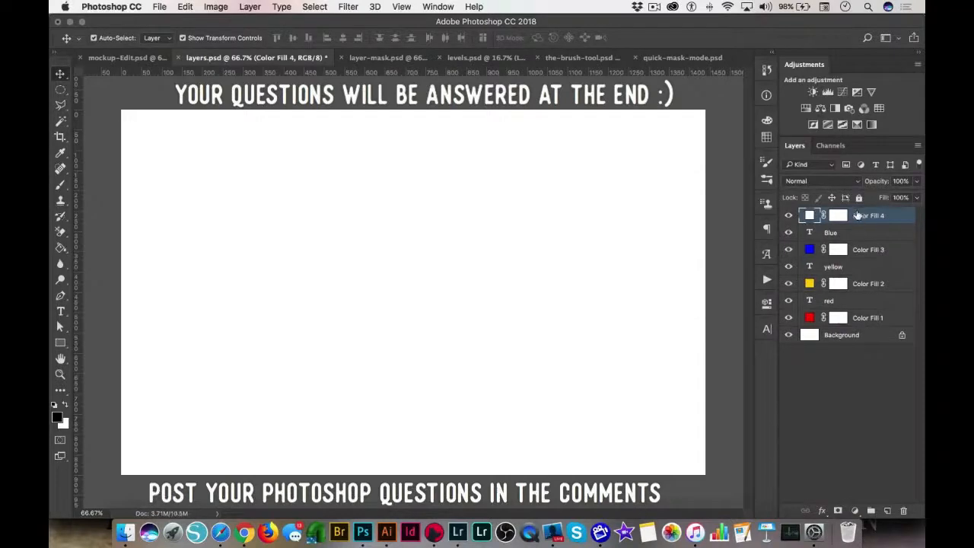
pyautogui.moveTo(857, 215); pyautogui.dragTo(905, 511)
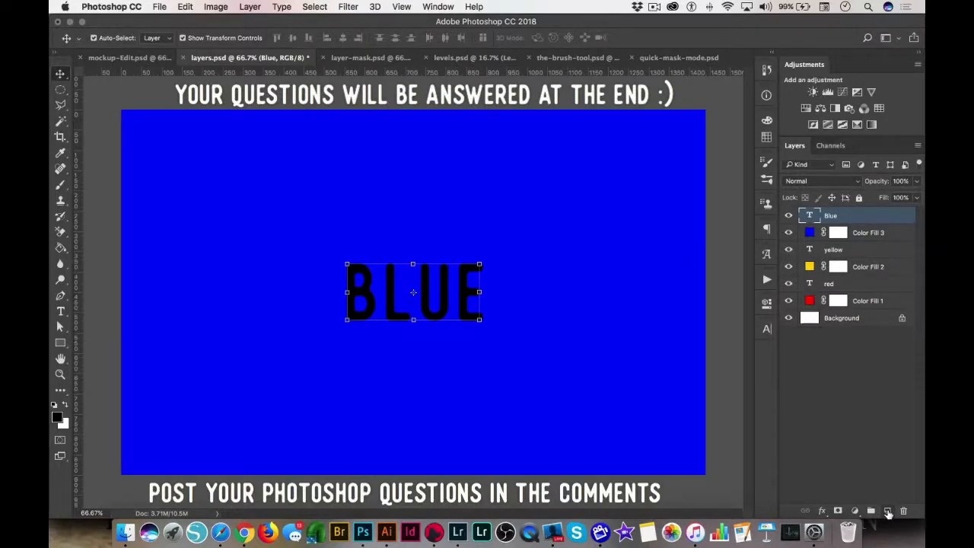
pyautogui.click(886, 512)
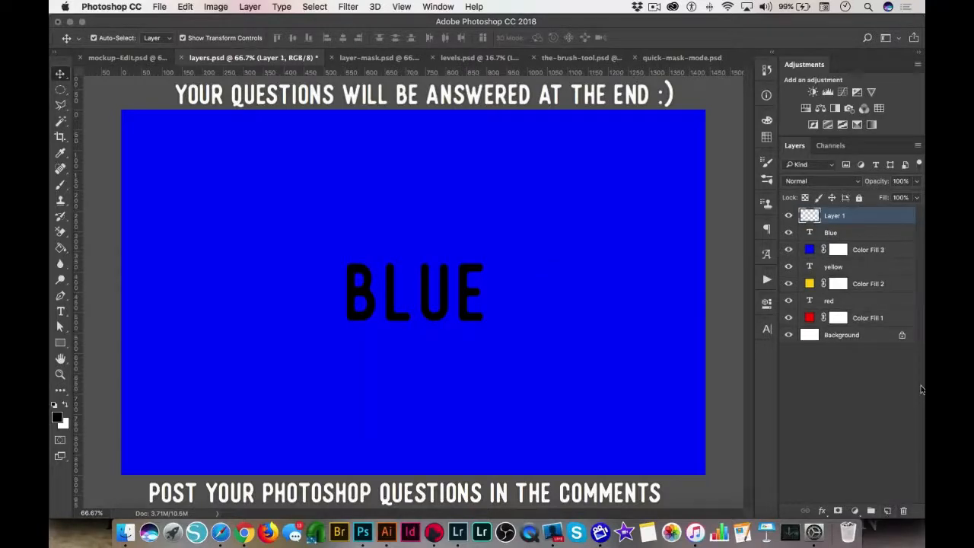
# Step: Group the Blue text layer together with Color Fill 3
pyautogui.click(868, 239)
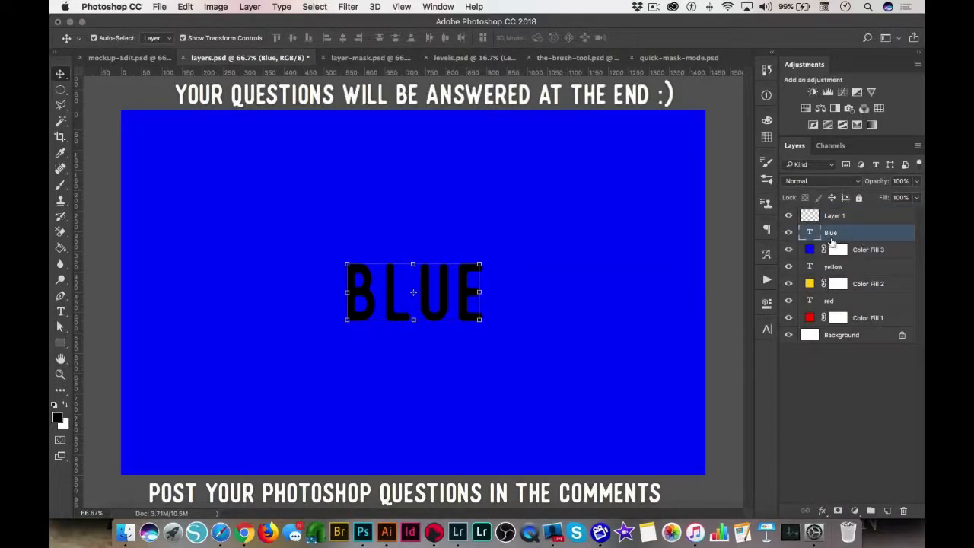
pyautogui.keyDown('shift'); pyautogui.click(875, 251); pyautogui.keyUp('shift')
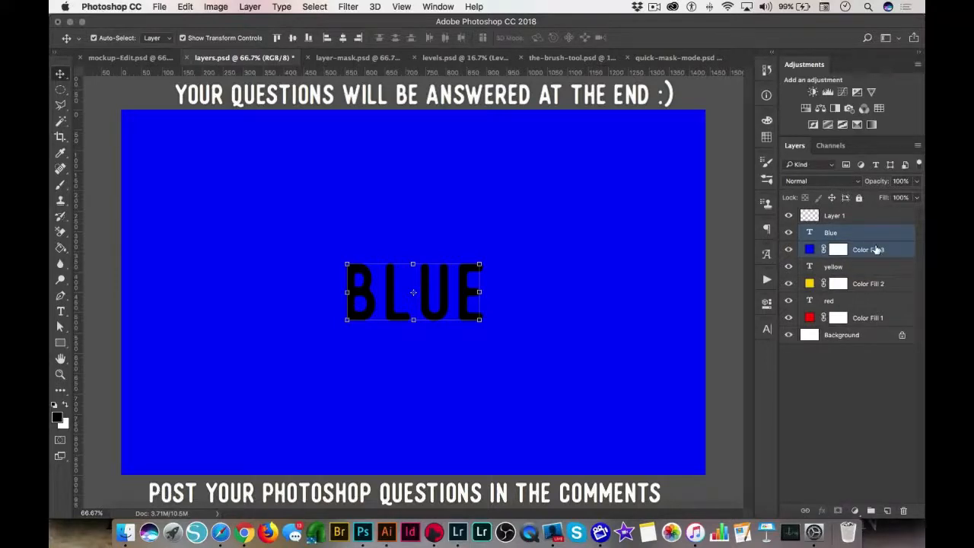
pyautogui.press('super+g')
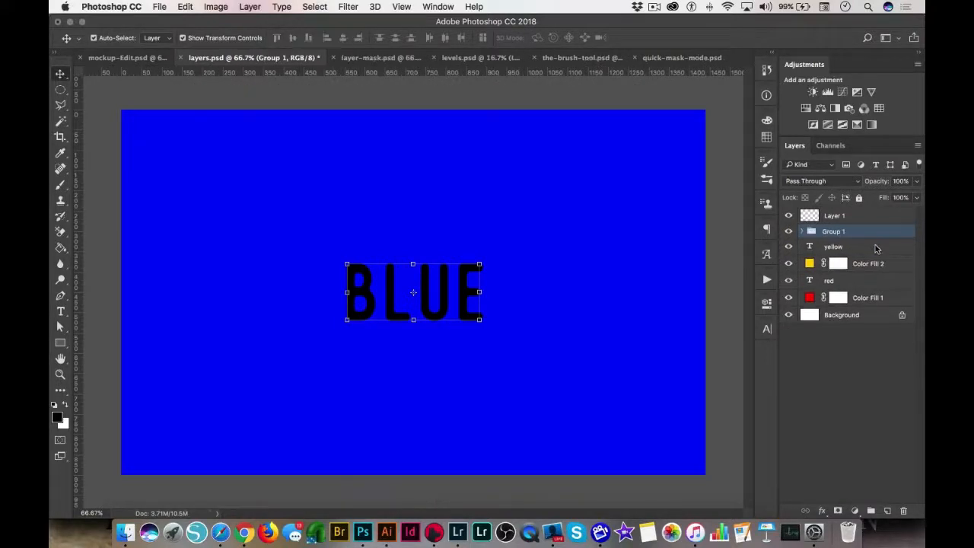
# Step: Toggle the visibility of the group with the blue layers, leaving it hidden
pyautogui.click(788, 233)
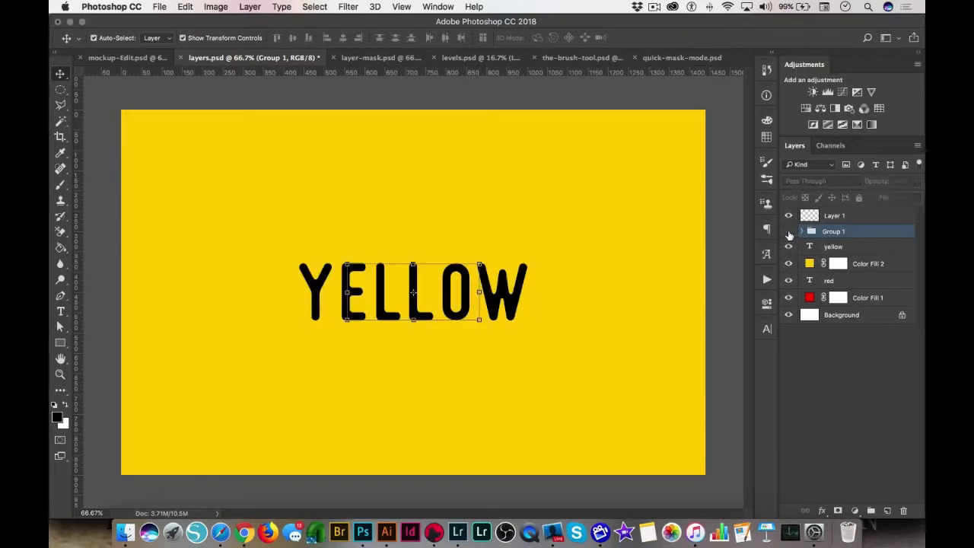
pyautogui.click(788, 232)
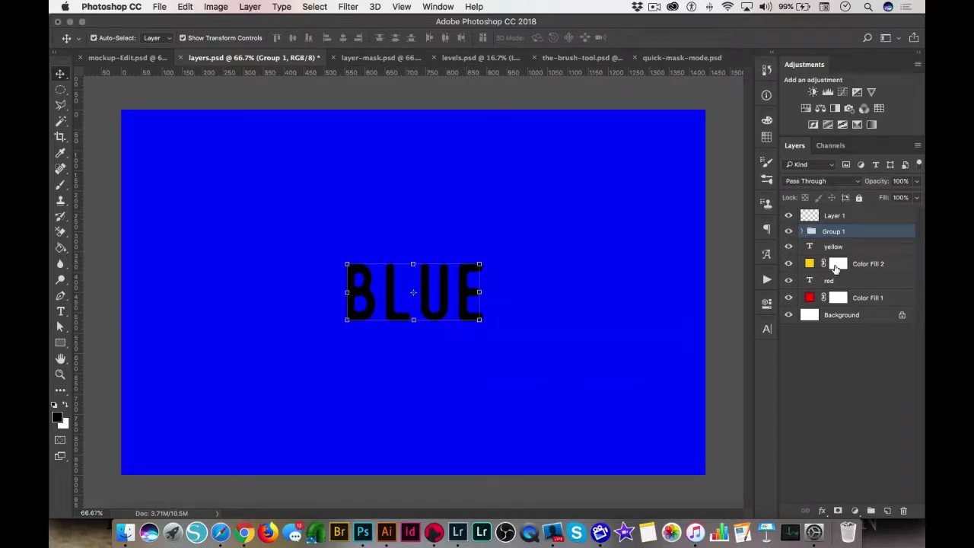
pyautogui.click(788, 232)
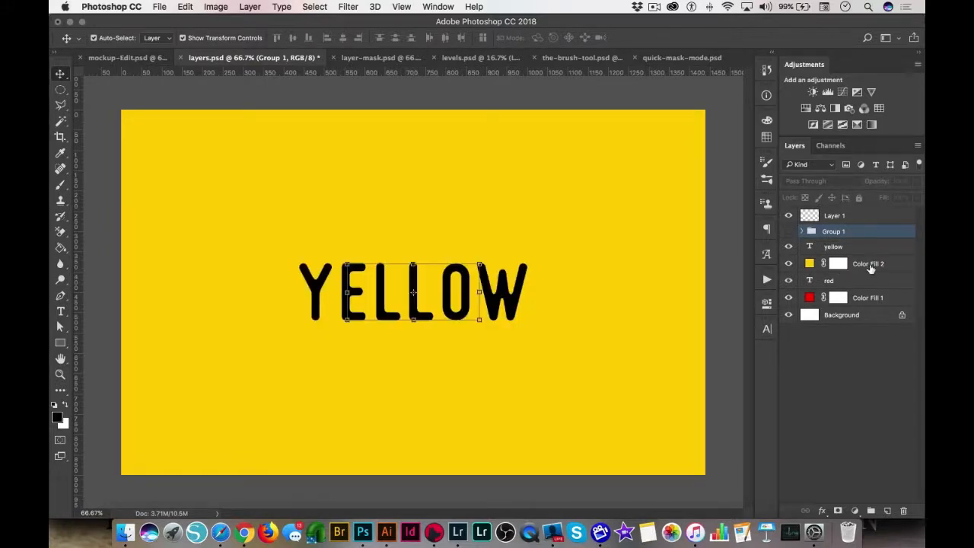
# Step: Lower the opacity of Color Fill 2 to 65% and restore it to 100%
pyautogui.click(871, 266)
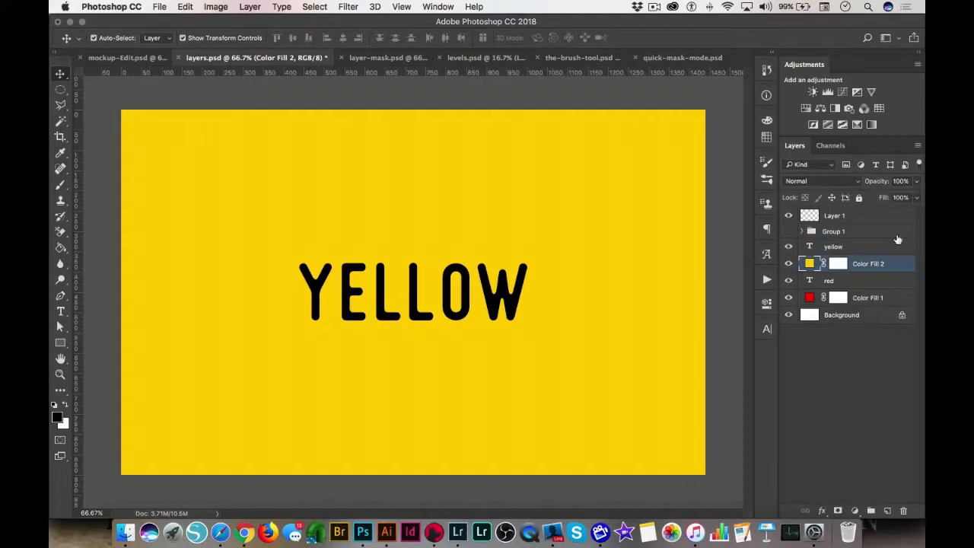
pyautogui.click(917, 183)
pyautogui.moveTo(915, 197); pyautogui.dragTo(896, 201)
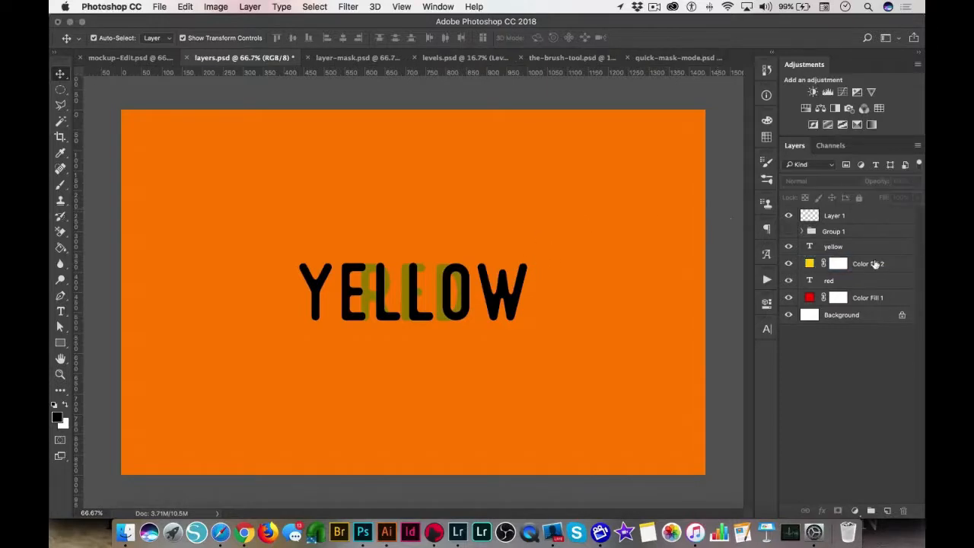
pyautogui.click(875, 263)
pyautogui.click(915, 197)
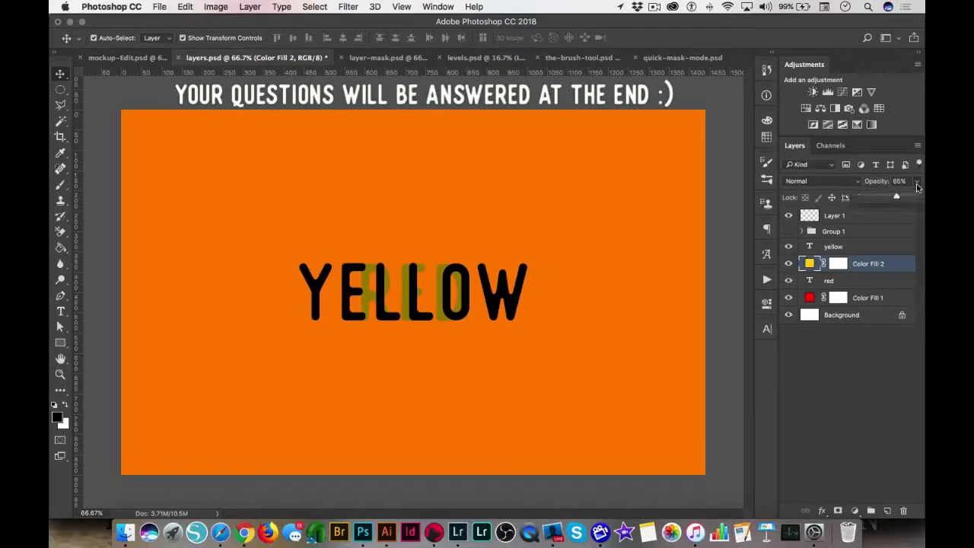
pyautogui.moveTo(896, 198); pyautogui.dragTo(922, 198)
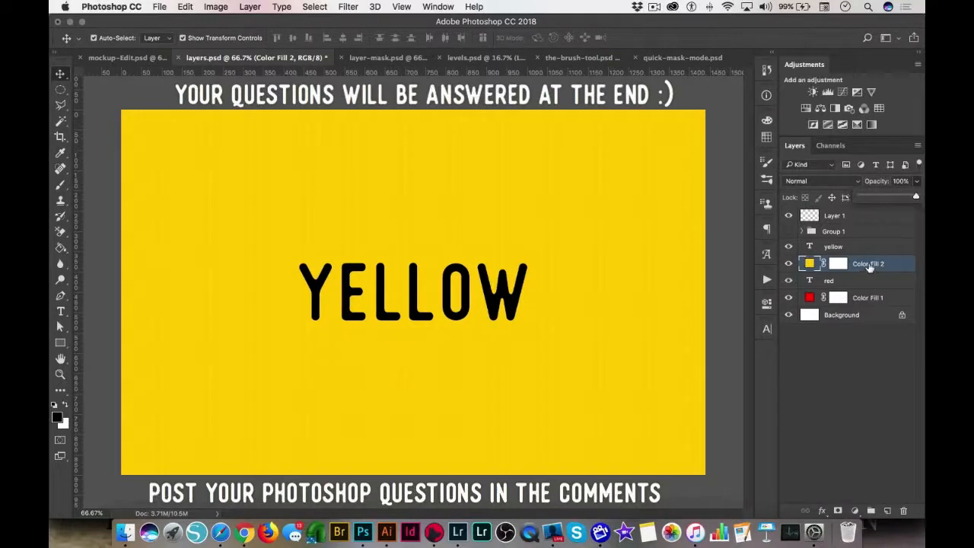
# Step: Group the yellow text layer with Color Fill 2 and set the group's opacity to 0%
pyautogui.click(850, 249)
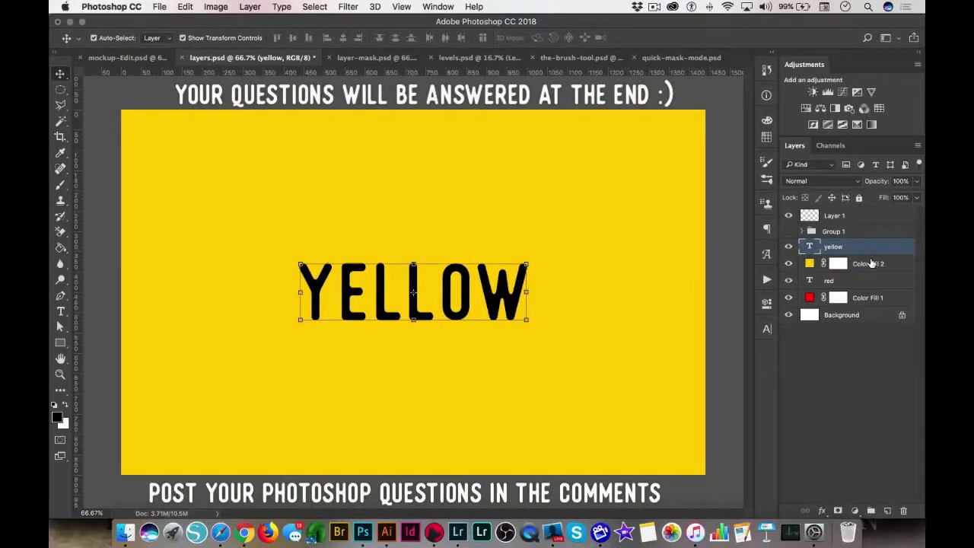
pyautogui.keyDown('shift'); pyautogui.click(869, 264); pyautogui.keyUp('shift')
pyautogui.press('super+g')
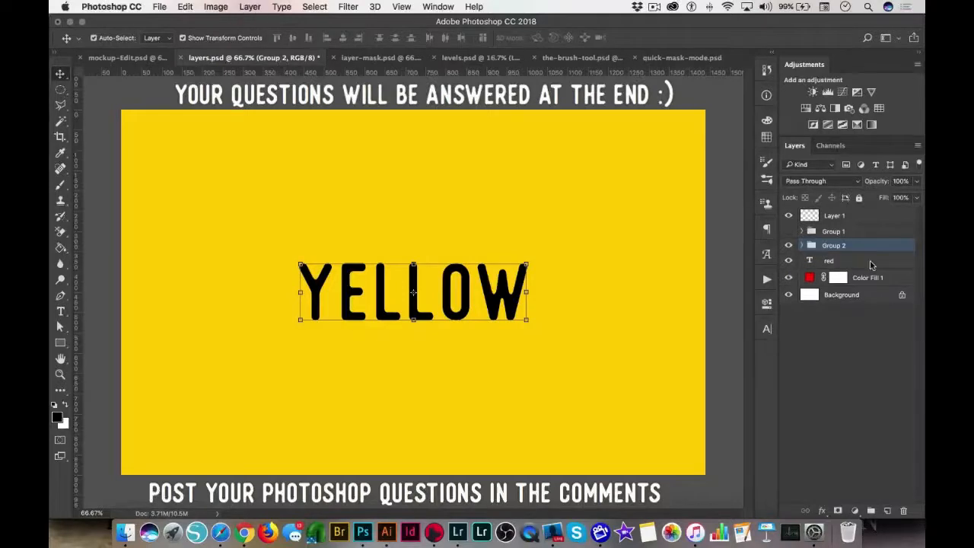
pyautogui.click(916, 198)
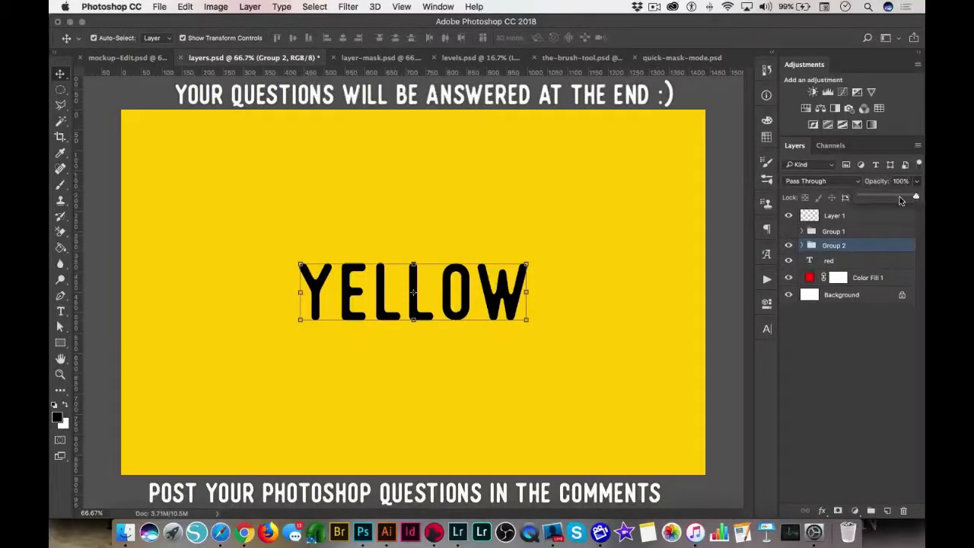
pyautogui.moveTo(915, 198); pyautogui.dragTo(820, 198)
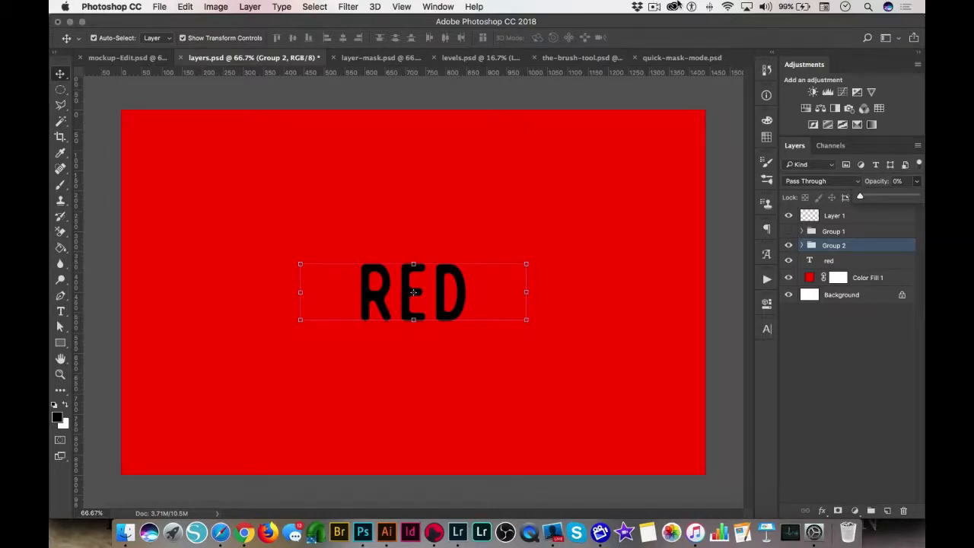
# Step: Switch to layer-mask.psd and add a layer mask to the Layer Masks text layer
pyautogui.click(388, 62)
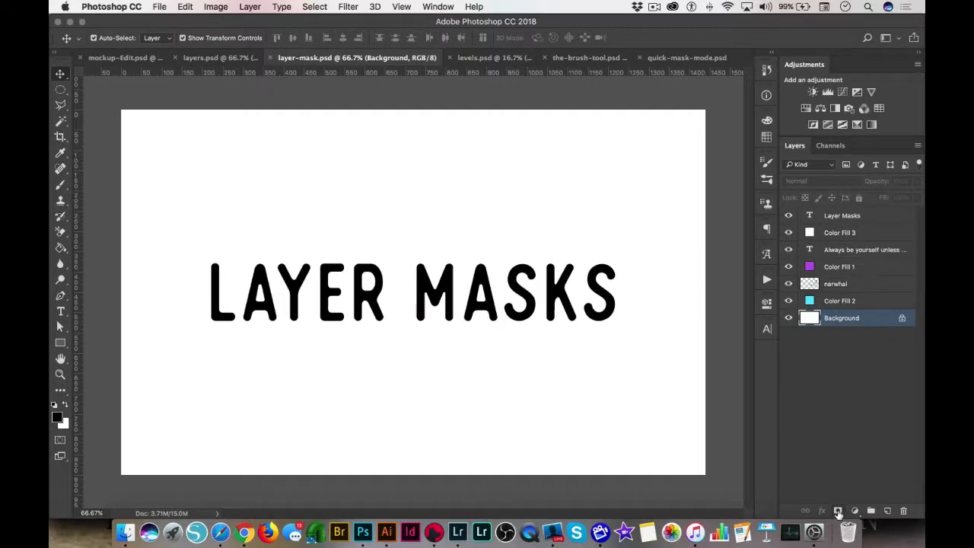
pyautogui.click(848, 219)
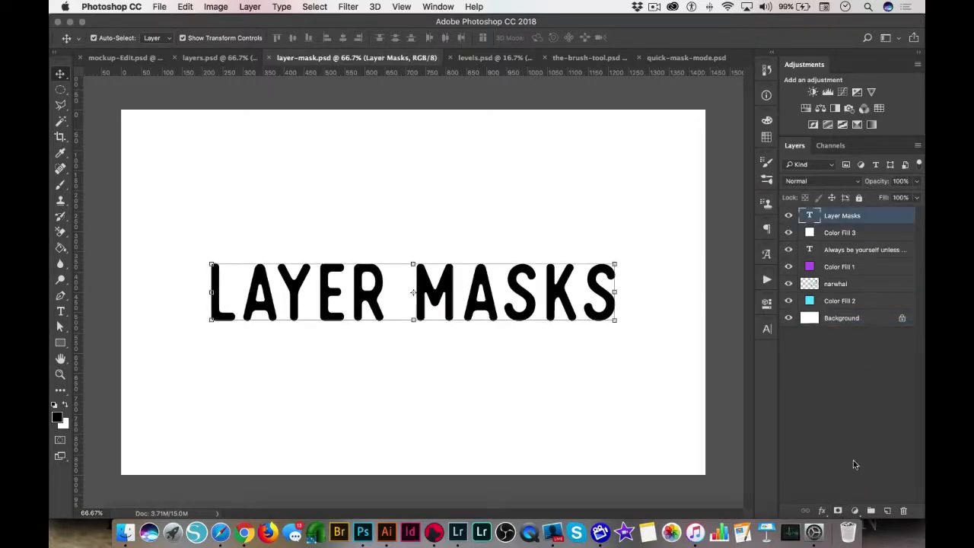
pyautogui.click(837, 511)
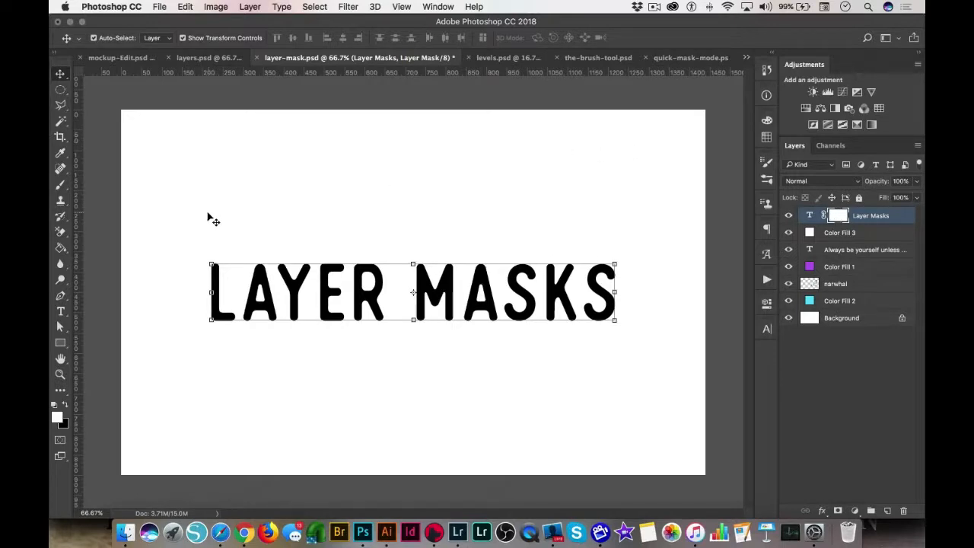
# Step: Paint black on the mask across the whole LAYER MASKS text with the Brush tool, reducing the brush size to 300
pyautogui.click(60, 185)
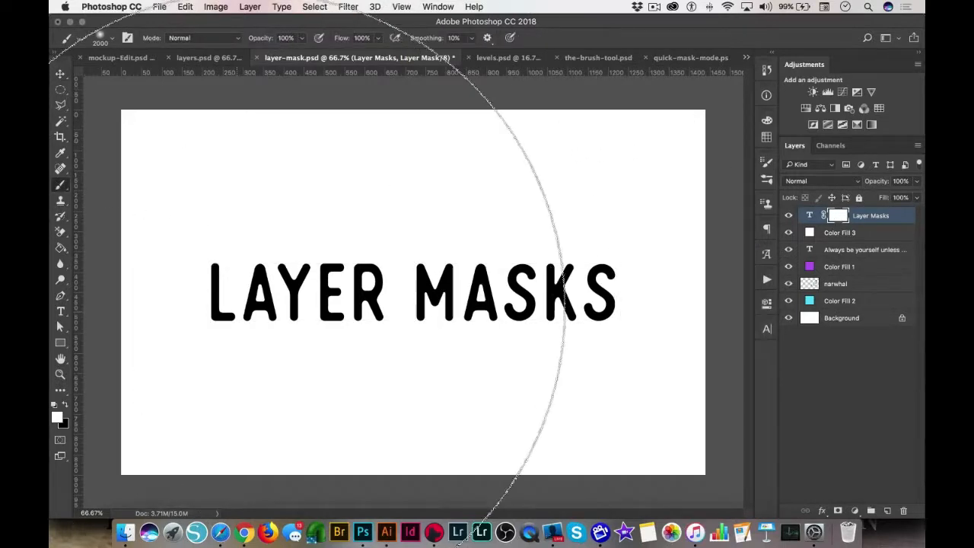
pyautogui.press('x')
pyautogui.press('[')
pyautogui.press('[')
pyautogui.press('[')
pyautogui.press('[')
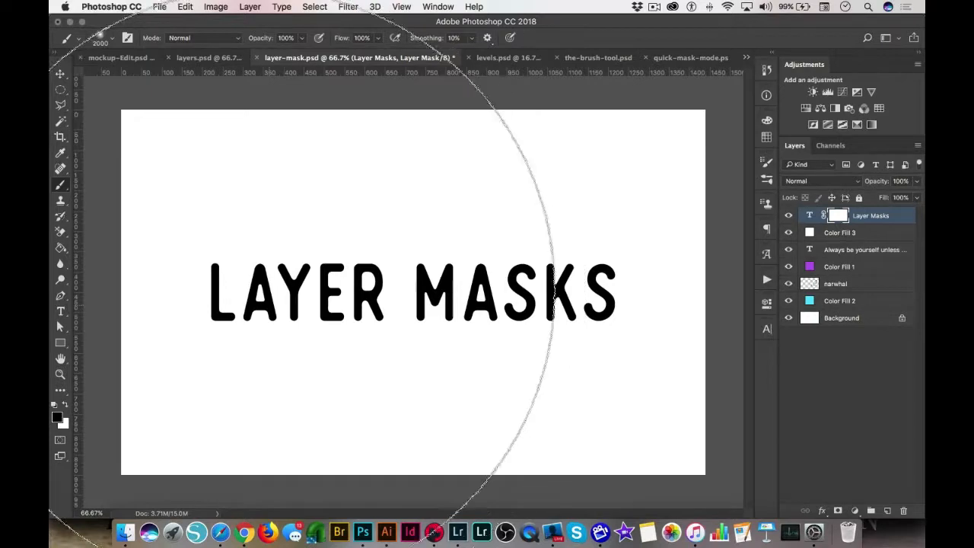
pyautogui.press('[')
pyautogui.press('[')
pyautogui.press('[')
pyautogui.press('[')
pyautogui.press('[')
pyautogui.press('[')
pyautogui.press('[')
pyautogui.press('[')
pyautogui.press('[')
pyautogui.press('[')
pyautogui.press('[')
pyautogui.press('[')
pyautogui.press('[')
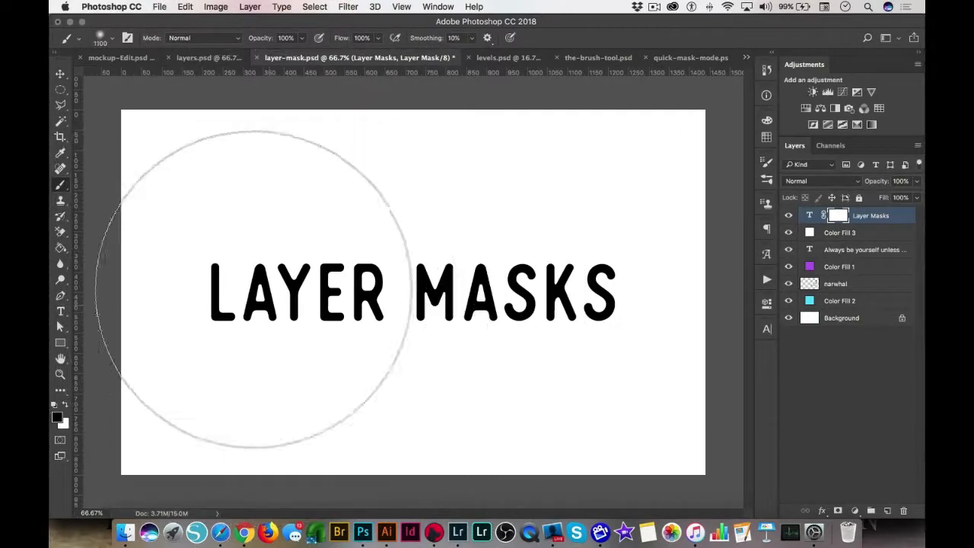
pyautogui.moveTo(260, 304)
pyautogui.mouseDown()
pyautogui.moveTo(217, 298)
pyautogui.moveTo(336, 311)
pyautogui.moveTo(199, 279)
pyautogui.moveTo(275, 263)
pyautogui.moveTo(510, 283)
pyautogui.moveTo(651, 273)
pyautogui.moveTo(248, 313)
pyautogui.moveTo(515, 318)
pyautogui.moveTo(614, 302)
pyautogui.moveTo(629, 310)
pyautogui.moveTo(424, 311)
pyautogui.mouseUp()
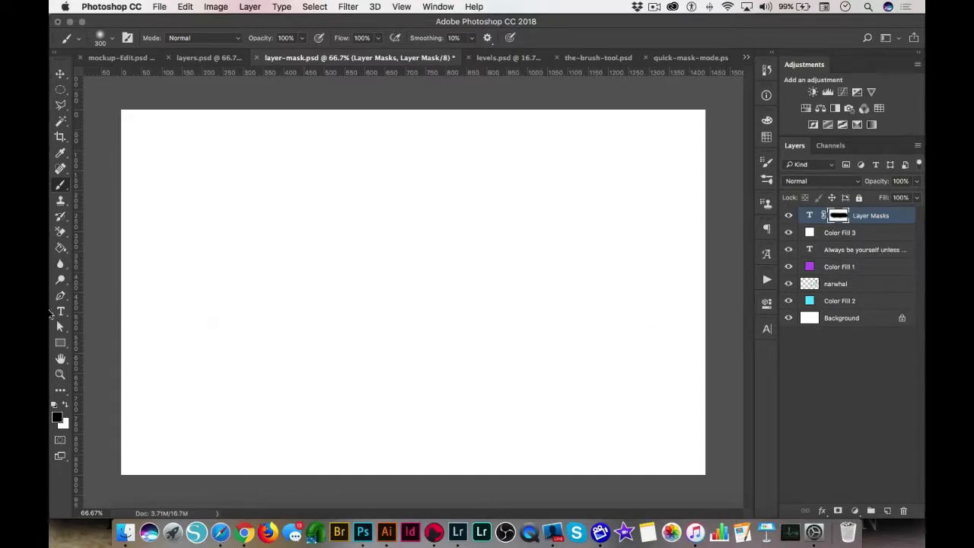
# Step: Delete the masked Layer Masks text layer and the white Color Fill 3 layer
pyautogui.press('Delete')
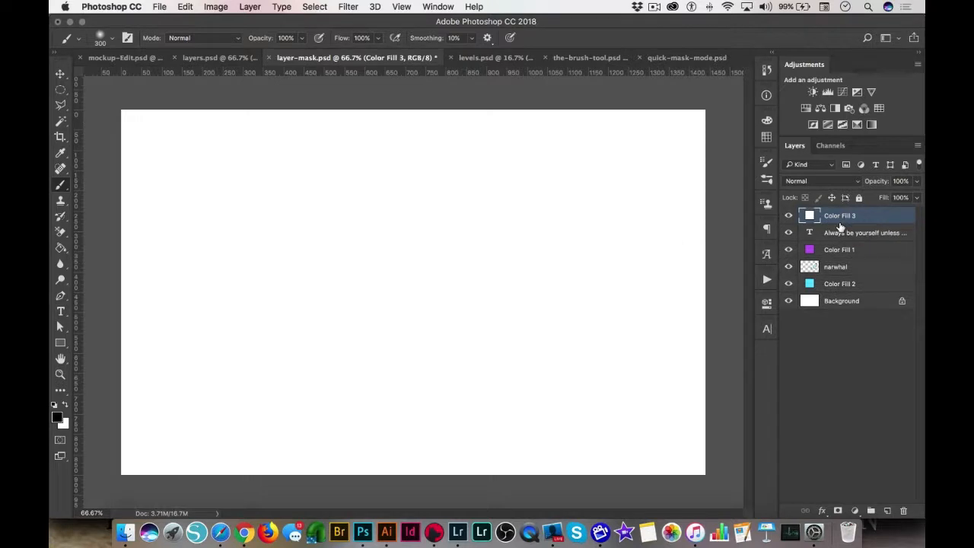
pyautogui.press('Delete')
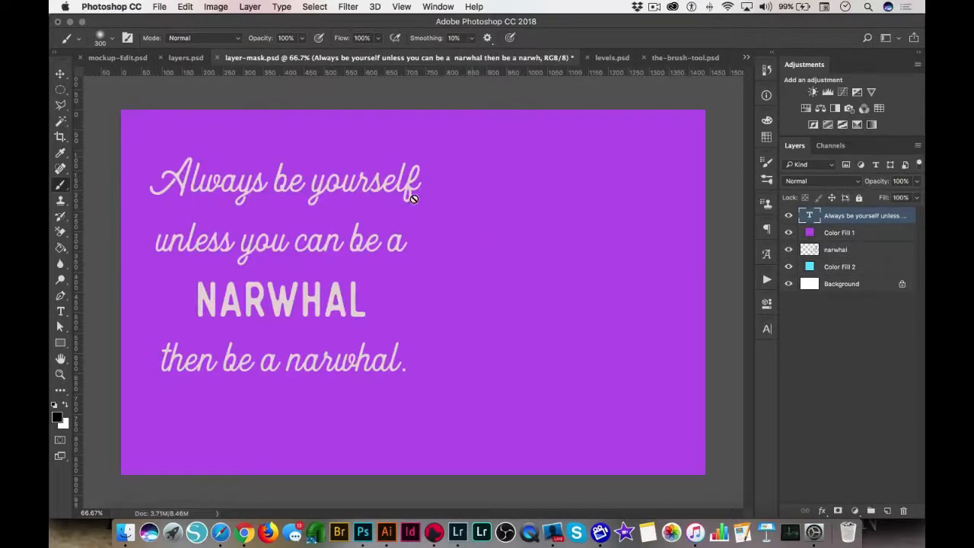
# Step: Mask the purple Color Fill 1 layer with a tall elliptical selection beside the text, and invert the mask
pyautogui.click(64, 90)
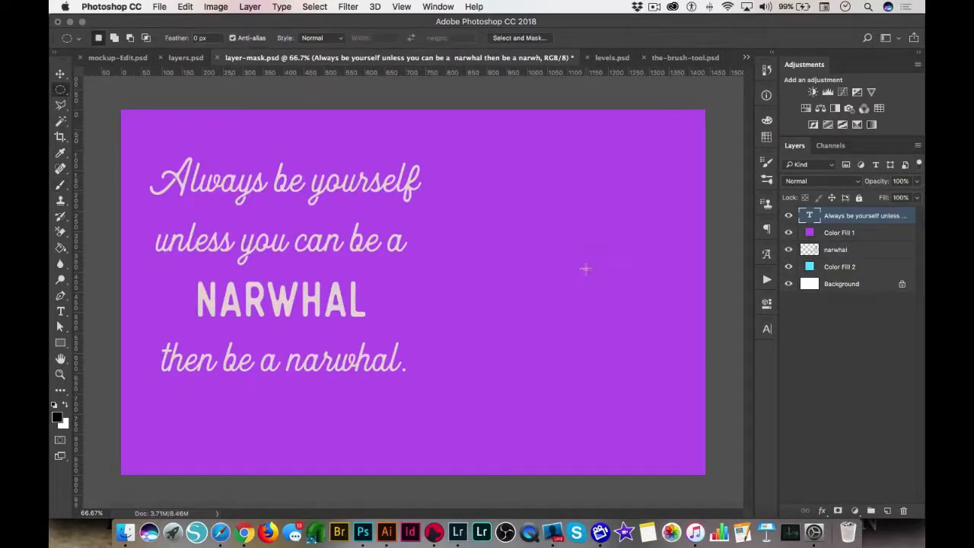
pyautogui.moveTo(481, 157); pyautogui.dragTo(723, 467)
pyautogui.moveTo(444, 132); pyautogui.dragTo(679, 457)
pyautogui.click(812, 231)
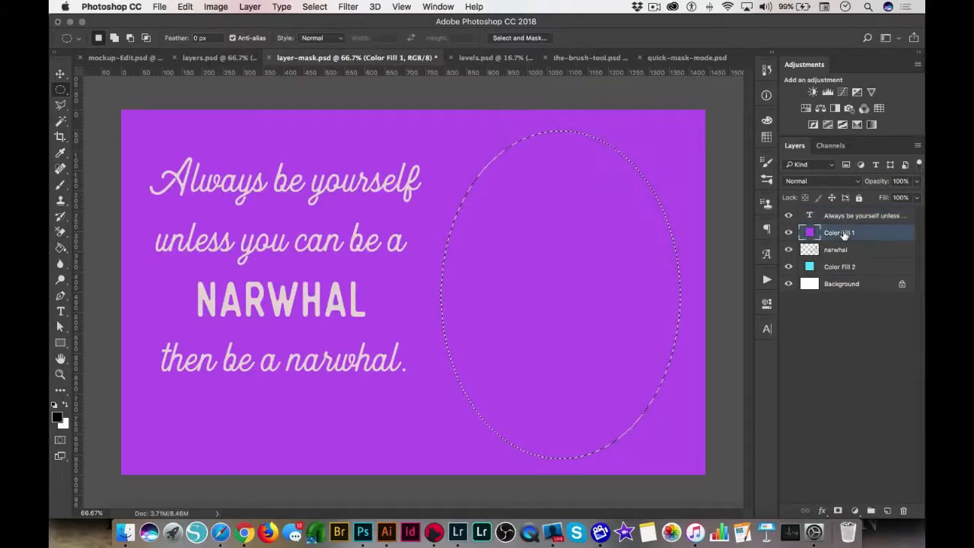
pyautogui.click(837, 510)
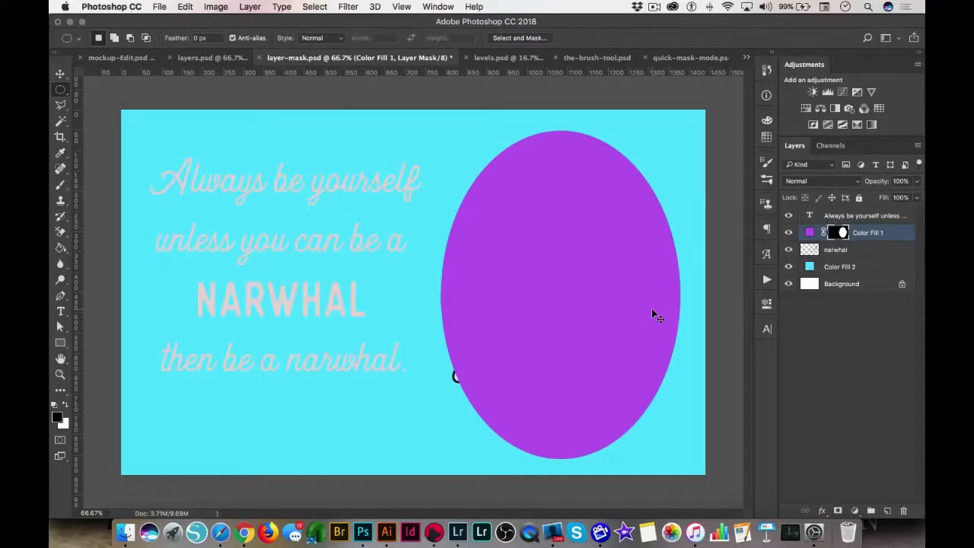
pyautogui.press('super+i')
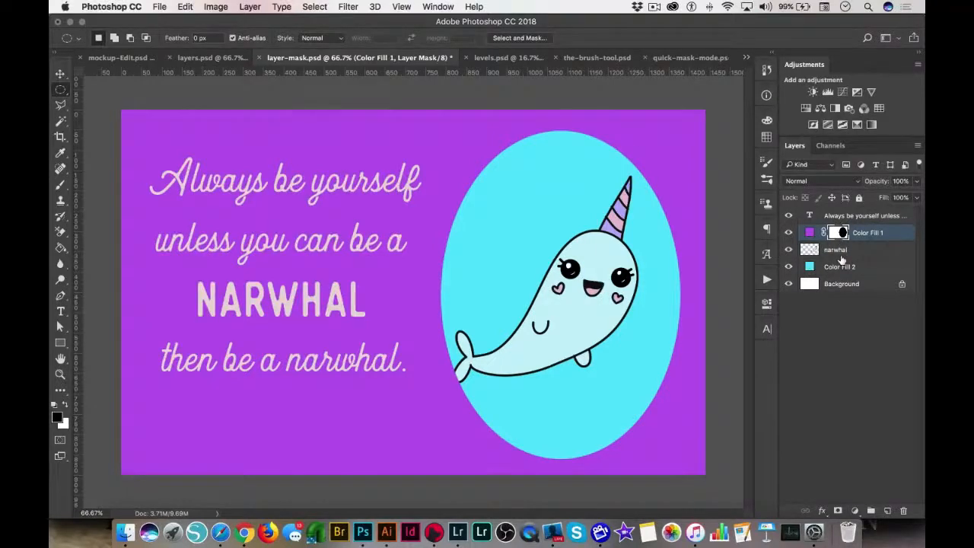
# Step: Move the narwhal layer slightly to the right so that its tail fits inside the oval opening
pyautogui.click(834, 252)
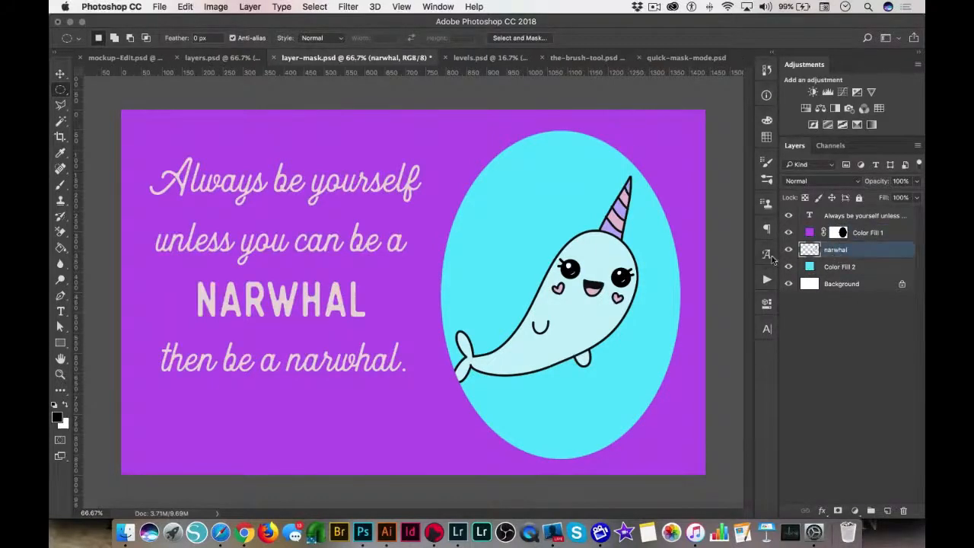
pyautogui.click(60, 74)
pyautogui.click(576, 341)
pyautogui.moveTo(575, 341); pyautogui.dragTo(581, 341)
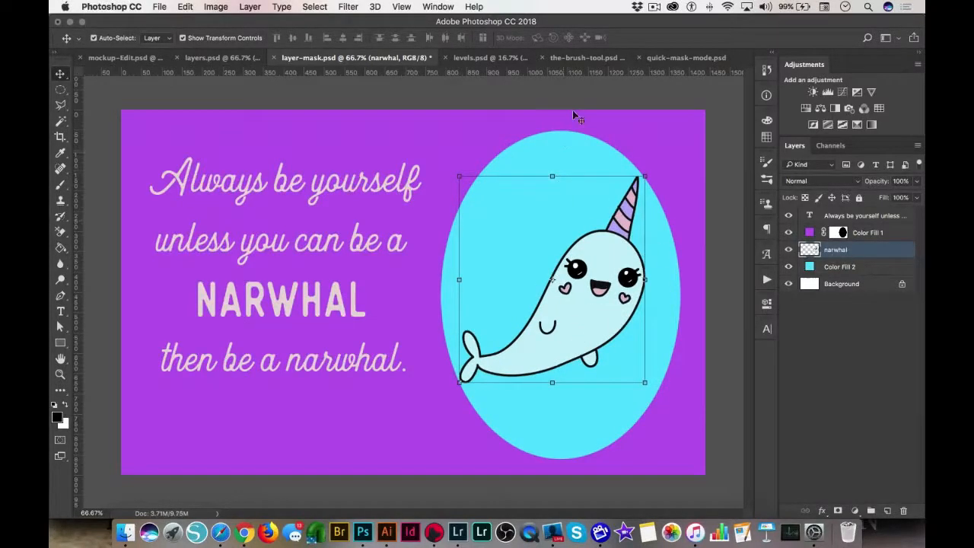
pyautogui.click(652, 9)
pyautogui.click(672, 47)
# Step: Hide the masked Color Fill 1 layer and show it again to compare the artwork with and without it
pyautogui.click(837, 233)
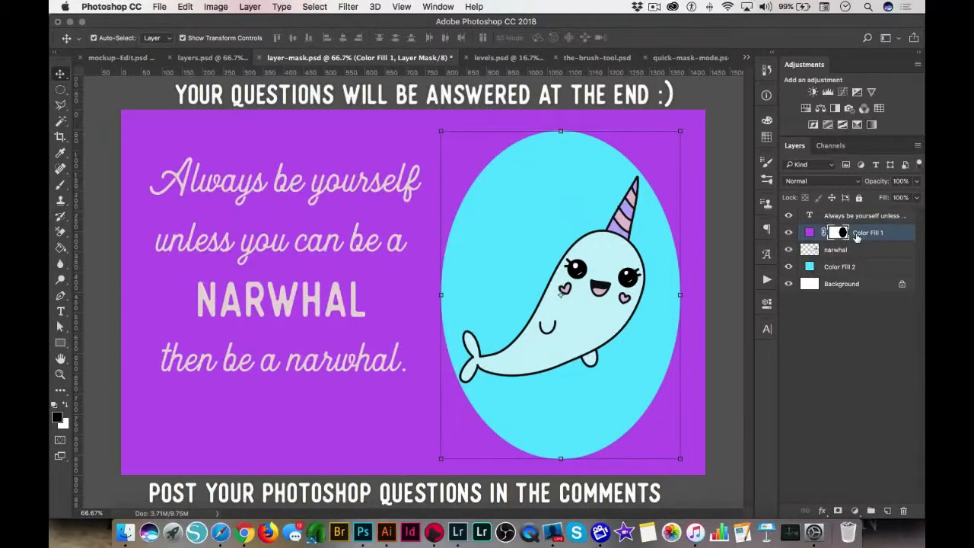
pyautogui.click(788, 232)
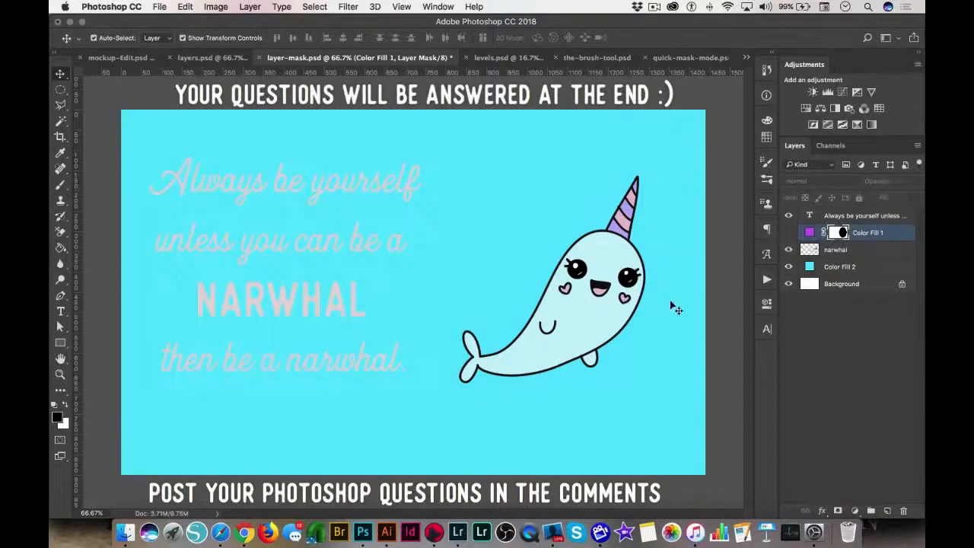
pyautogui.click(789, 233)
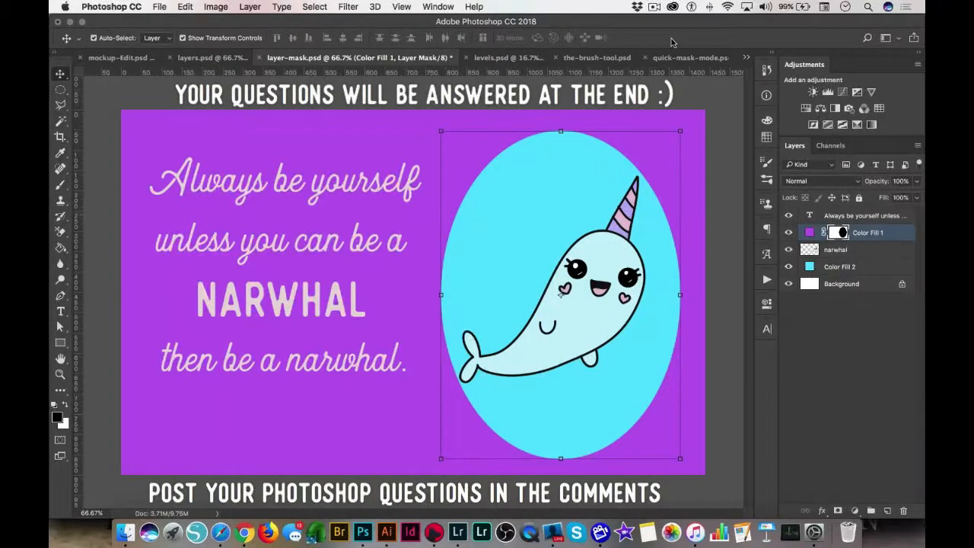
# Step: Switch to levels.psd and add a Levels adjustment layer
pyautogui.click(495, 60)
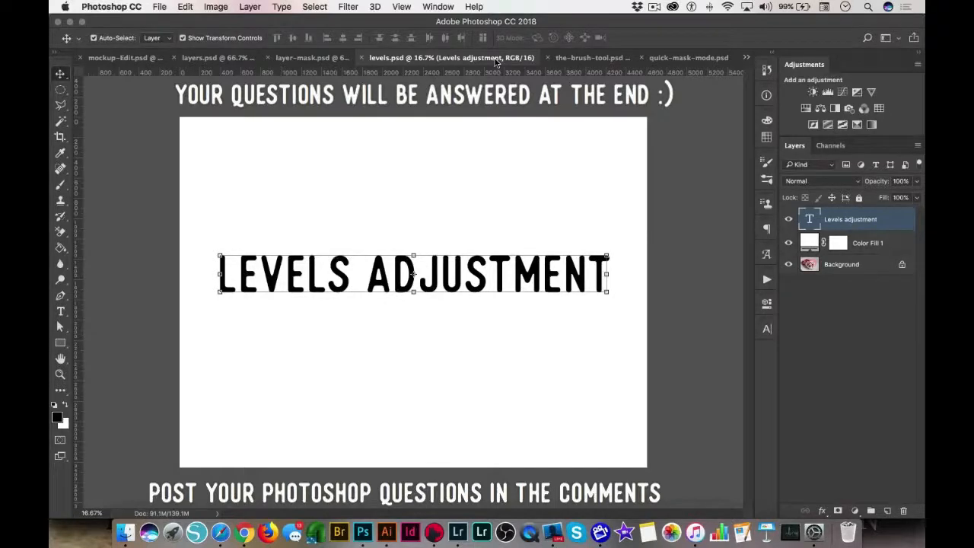
pyautogui.click(854, 511)
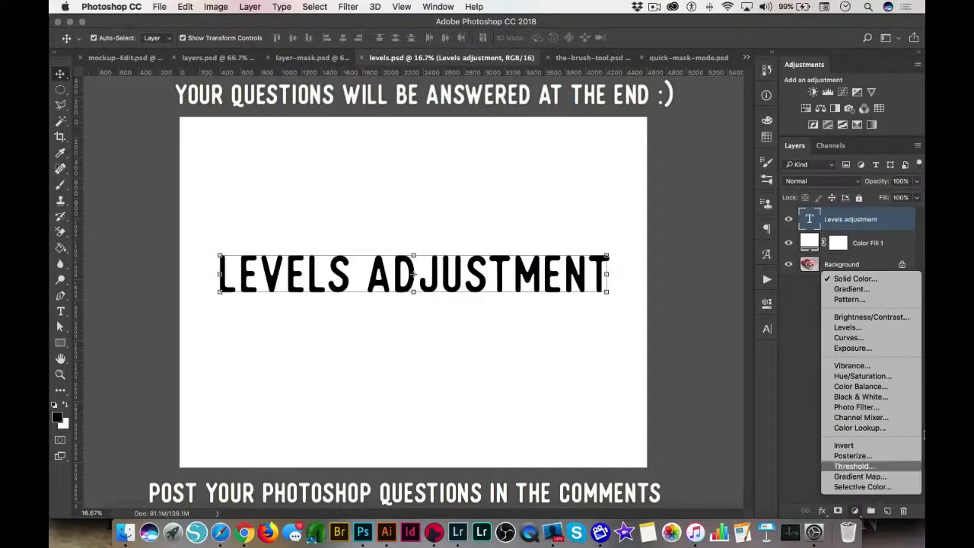
pyautogui.click(875, 331)
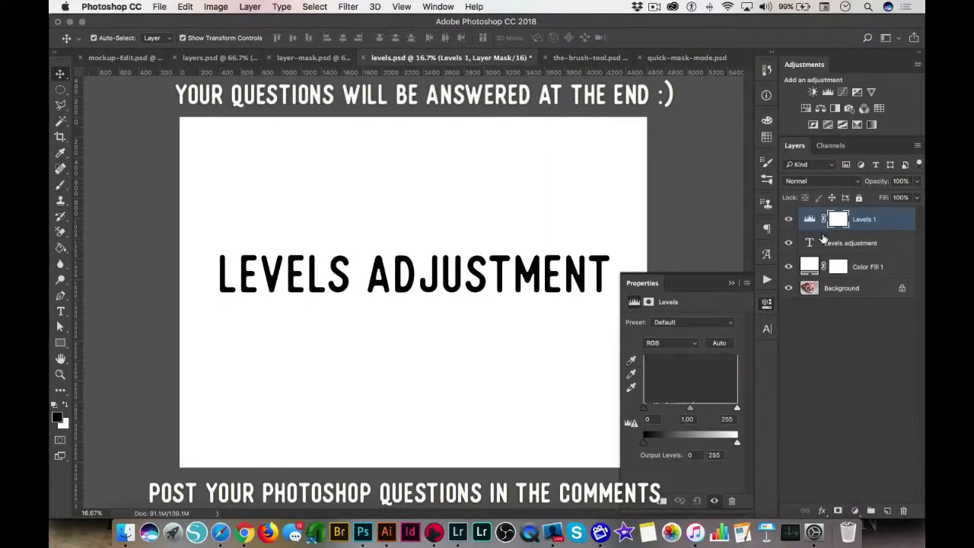
# Step: Delete the Levels adjustment text layer and the white Color Fill 1 layer covering the cookie photo
pyautogui.click(824, 243)
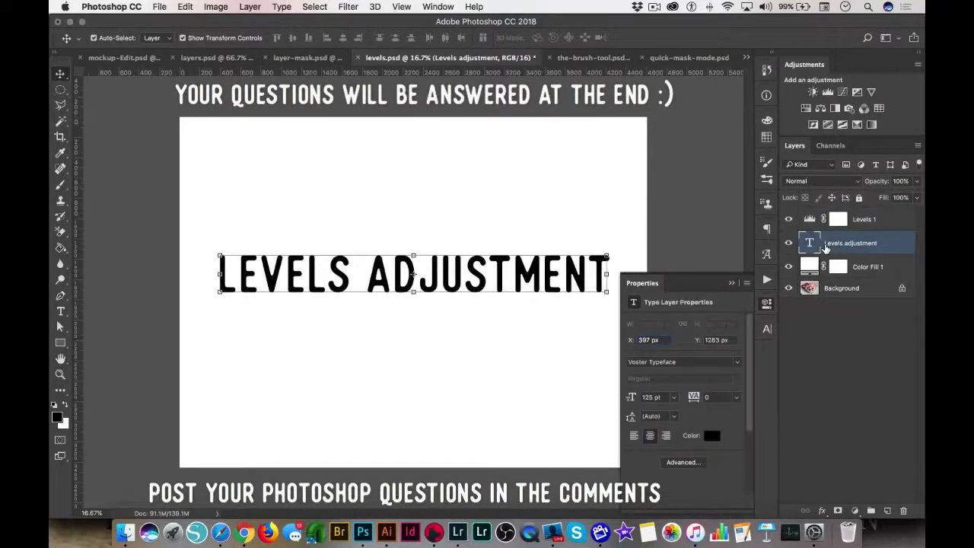
pyautogui.press('BackSpace')
pyautogui.press('BackSpace')
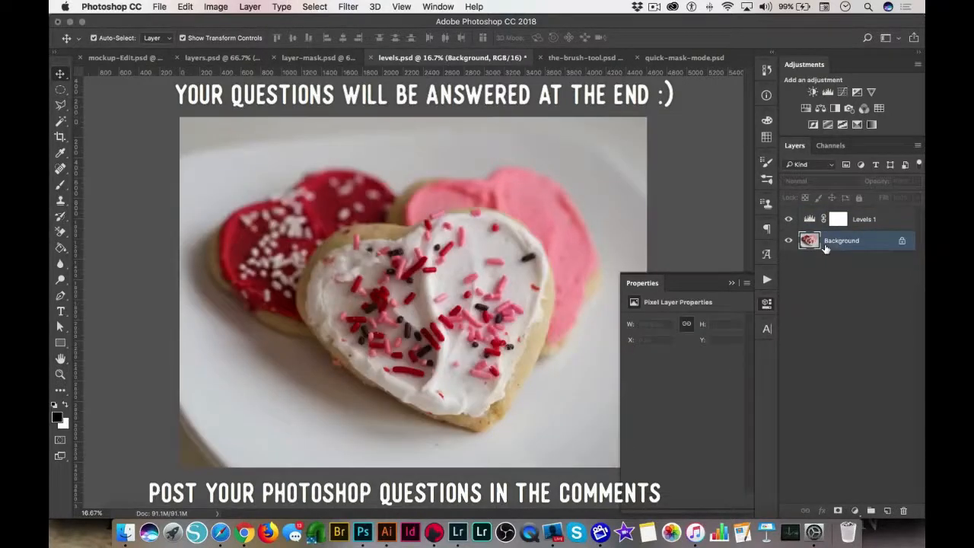
# Step: Set the Levels 1 input values to 7, 1.27 and 250, toggling the adjustment's visibility to compare before and after
pyautogui.click(863, 224)
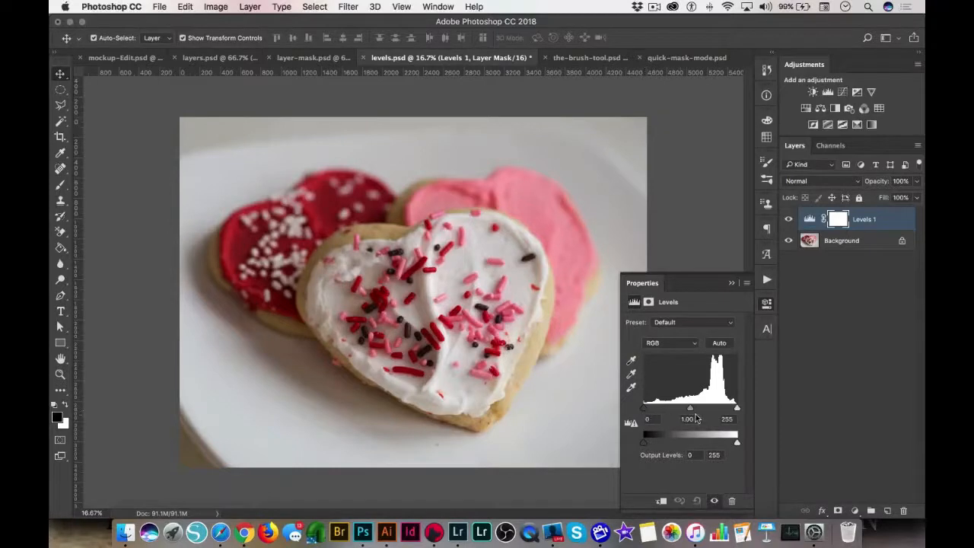
pyautogui.moveTo(690, 413); pyautogui.dragTo(691, 412)
pyautogui.moveTo(737, 411); pyautogui.dragTo(736, 411)
pyautogui.moveTo(735, 412); pyautogui.dragTo(736, 411)
pyautogui.click(788, 219)
pyautogui.click(788, 220)
pyautogui.click(788, 220)
pyautogui.click(788, 220)
pyautogui.moveTo(691, 412); pyautogui.dragTo(682, 410)
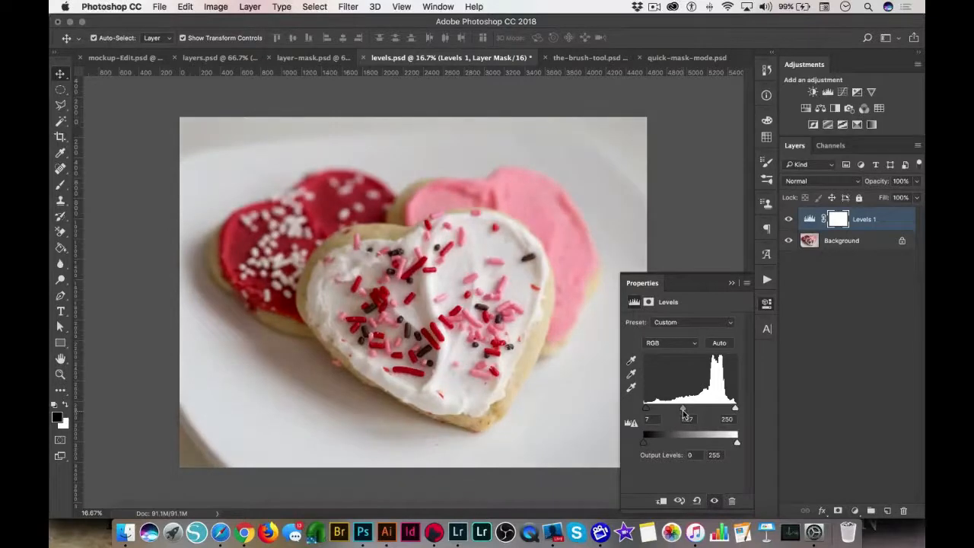
pyautogui.click(788, 220)
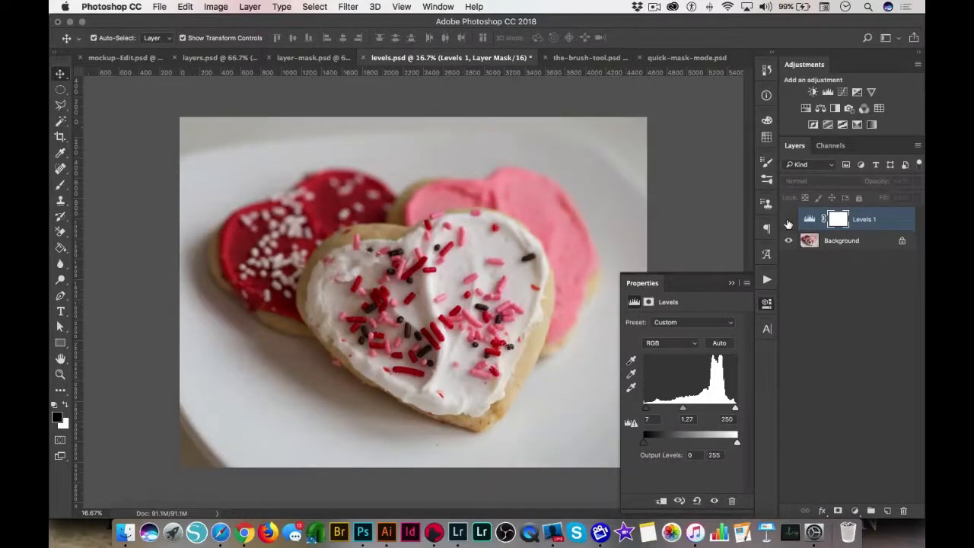
pyautogui.click(788, 219)
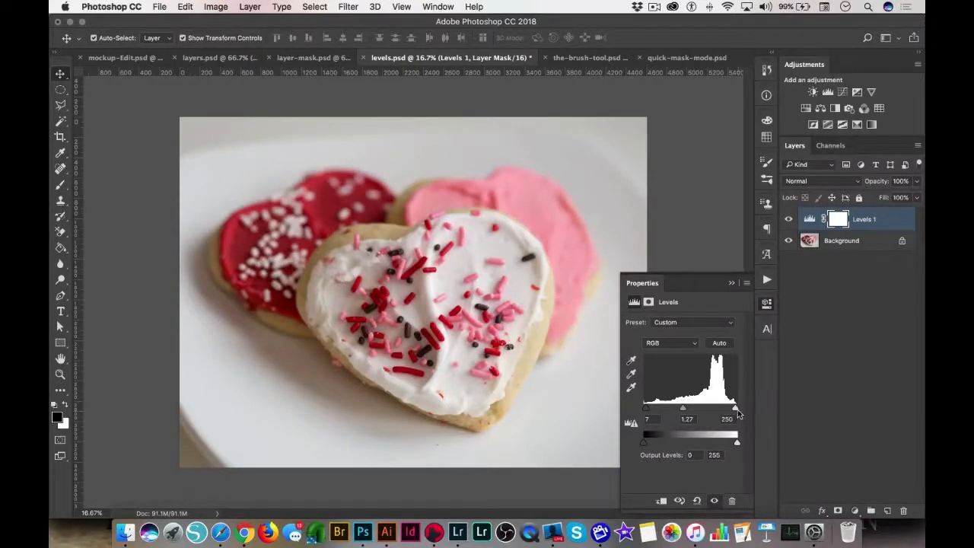
# Step: Strengthen the contrast with a Levels white input of 242 and black input of 13, and compare before and after
pyautogui.moveTo(736, 411); pyautogui.dragTo(732, 409)
pyautogui.moveTo(645, 411); pyautogui.dragTo(648, 413)
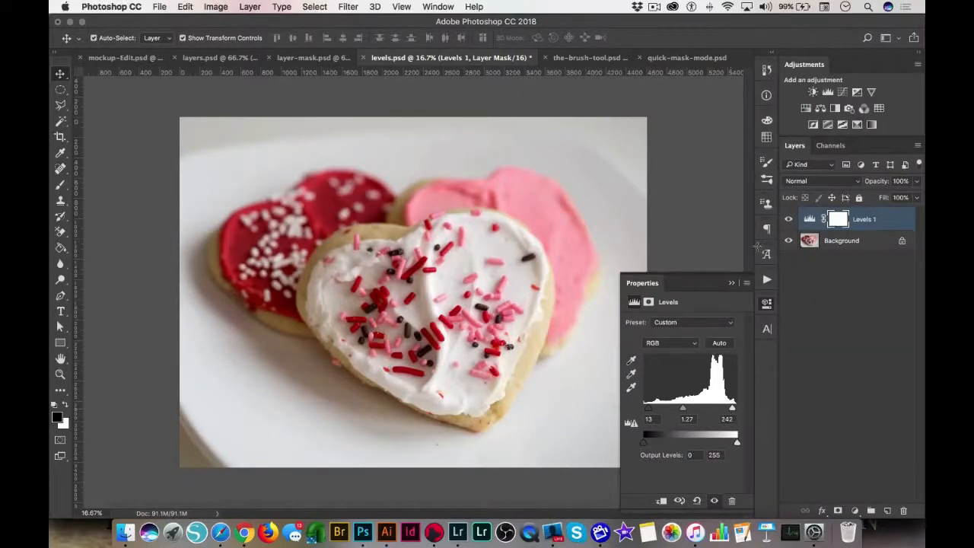
pyautogui.click(789, 219)
pyautogui.click(789, 219)
# Step: Switch to the-brush-tool.psd and delete its title text layer and the white Color Fill 1 layer
pyautogui.click(576, 58)
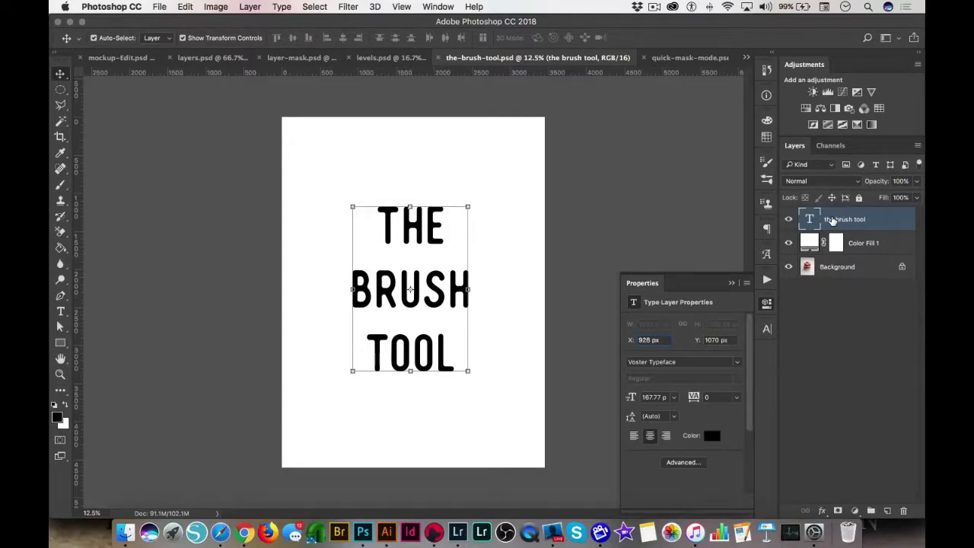
pyautogui.press('BackSpace')
pyautogui.press('BackSpace')
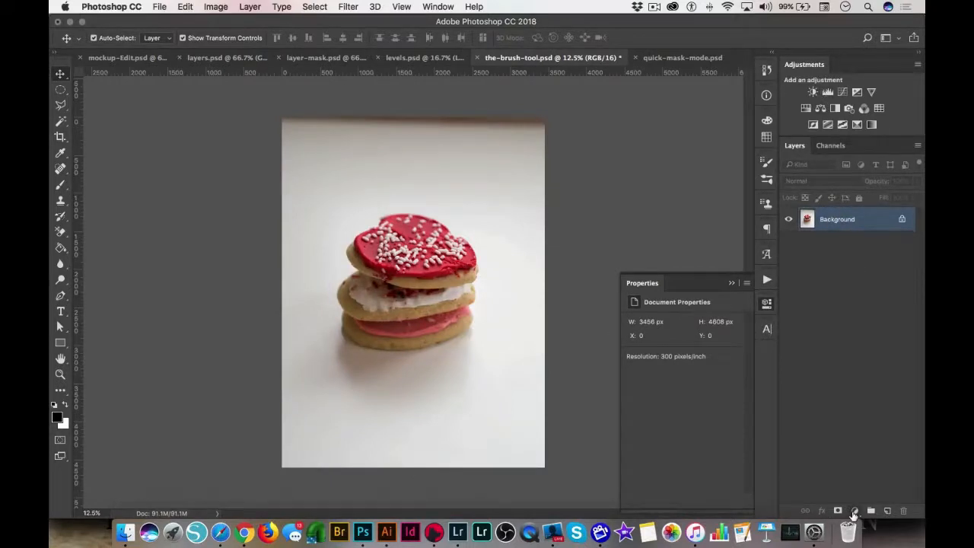
# Step: Add a Levels adjustment layer over the stacked-cookies photo with input values 5, 1.31 and 247
pyautogui.click(854, 511)
pyautogui.click(846, 327)
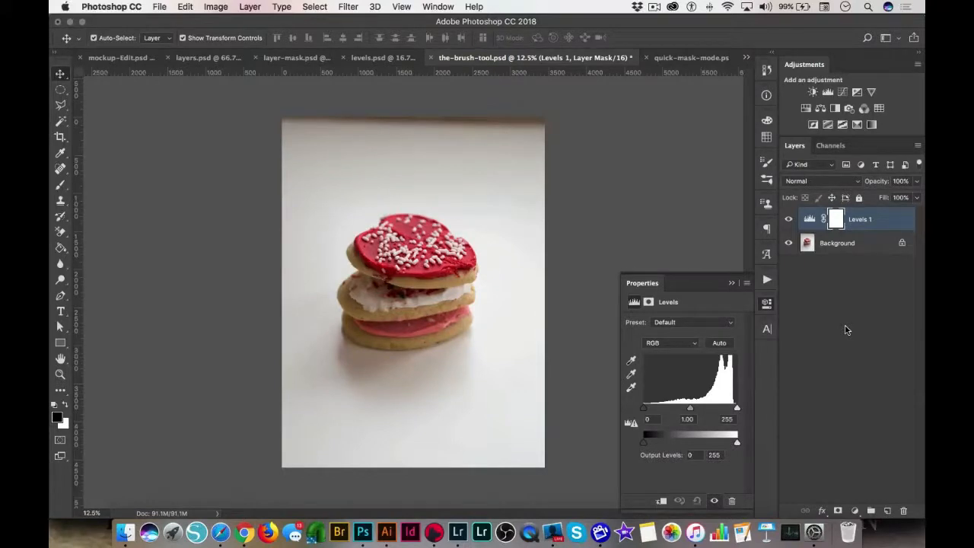
pyautogui.click(736, 411)
pyautogui.moveTo(737, 410); pyautogui.dragTo(734, 412)
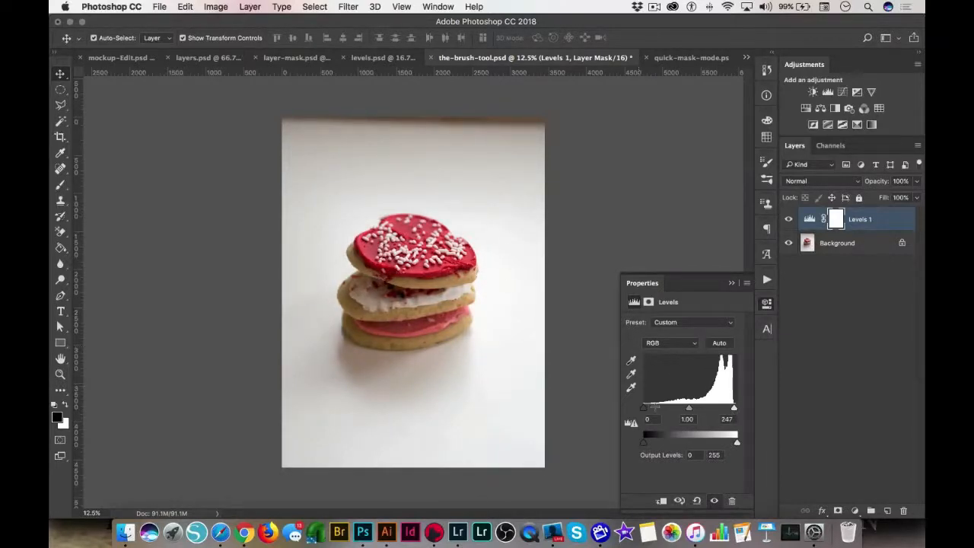
pyautogui.moveTo(644, 412); pyautogui.dragTo(645, 411)
pyautogui.moveTo(690, 412); pyautogui.dragTo(668, 411)
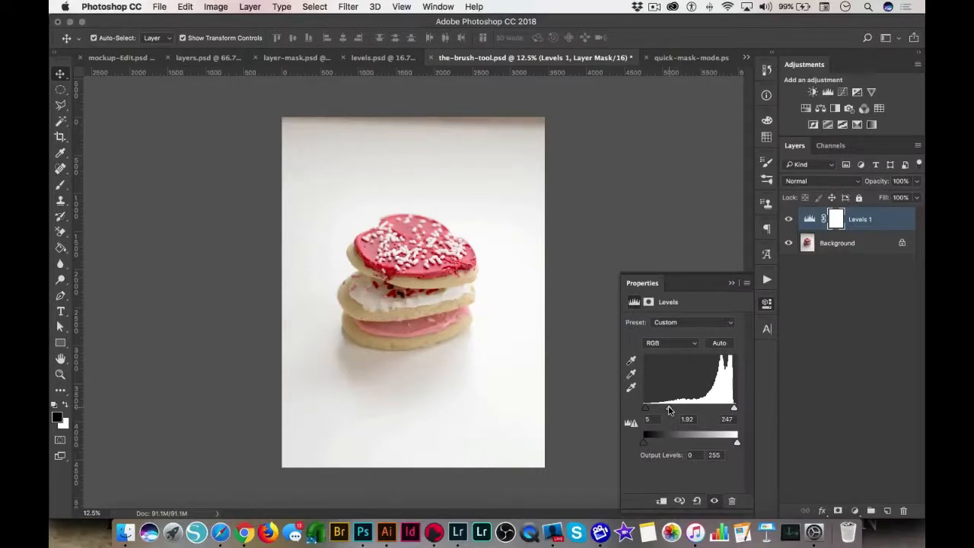
pyautogui.moveTo(668, 410); pyautogui.dragTo(680, 411)
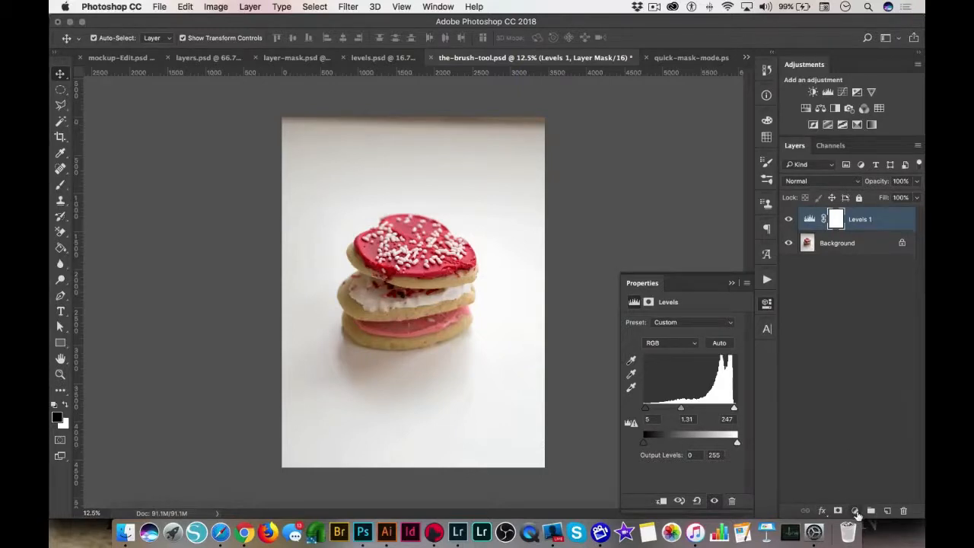
# Step: Add a second Levels adjustment layer and brighten its midtones to 1.60
pyautogui.click(855, 511)
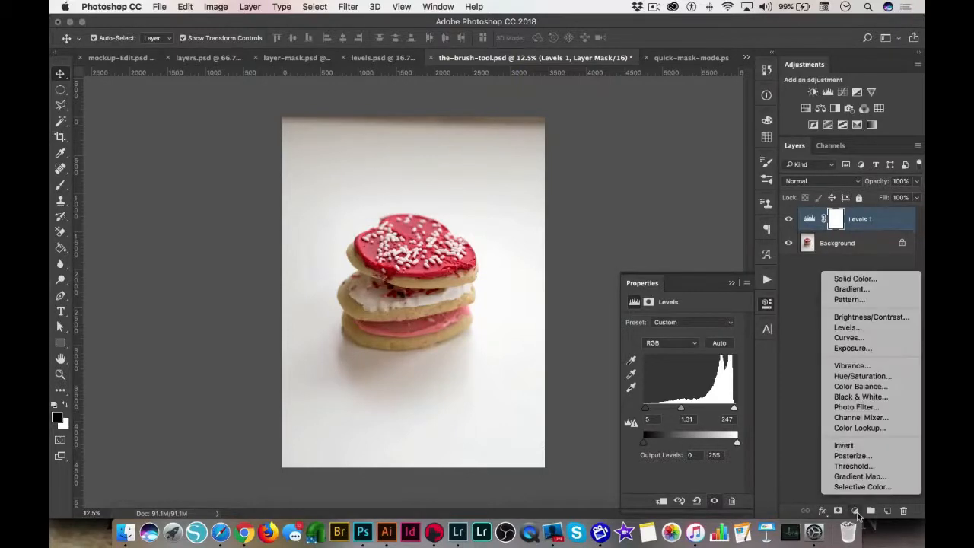
pyautogui.click(851, 327)
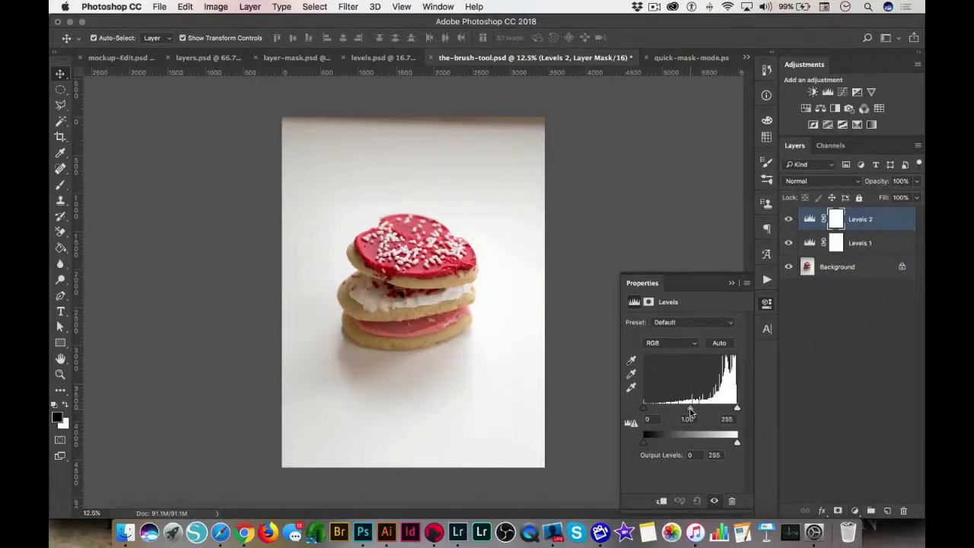
pyautogui.moveTo(690, 411); pyautogui.dragTo(674, 411)
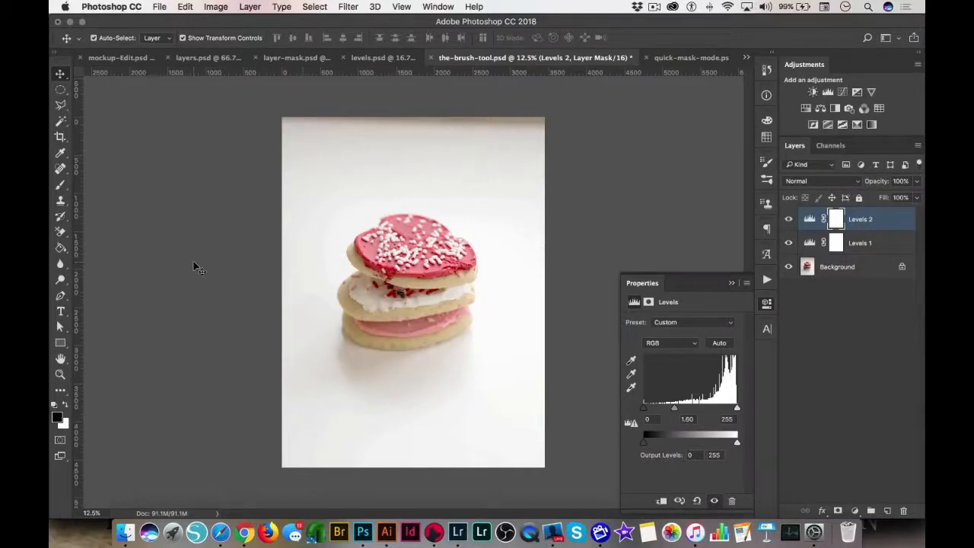
# Step: Activate the Brush tool and choose the Hard Round brush preset at 300 px with 100% hardness
pyautogui.click(60, 188)
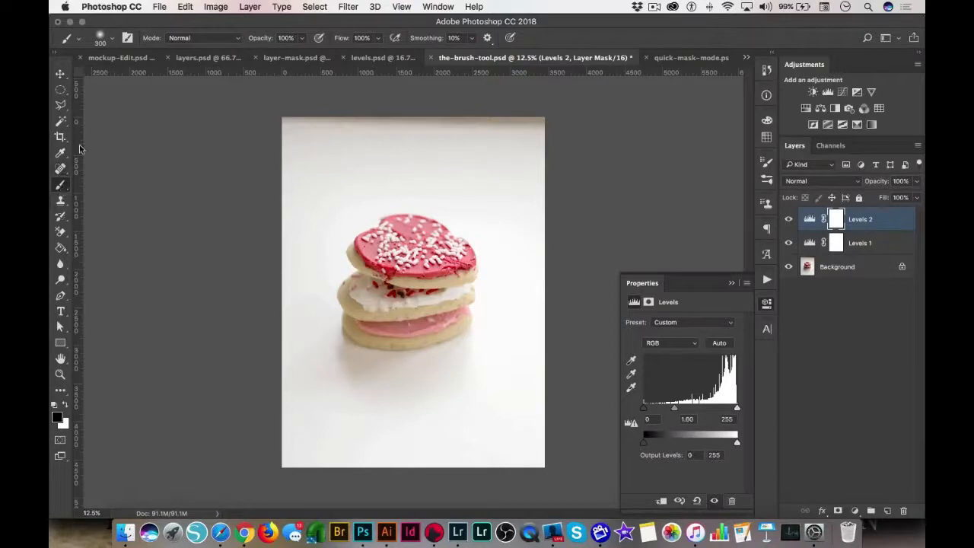
pyautogui.click(112, 41)
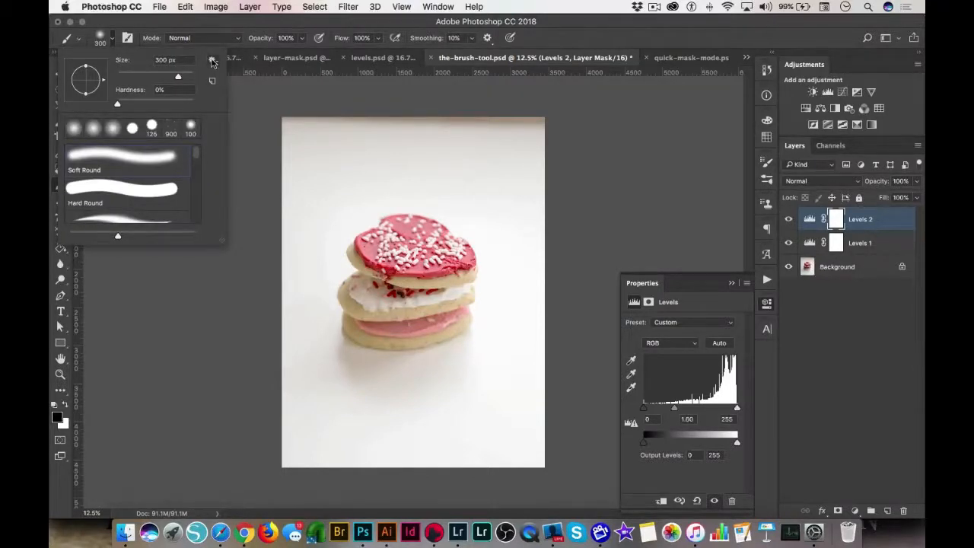
pyautogui.click(212, 61)
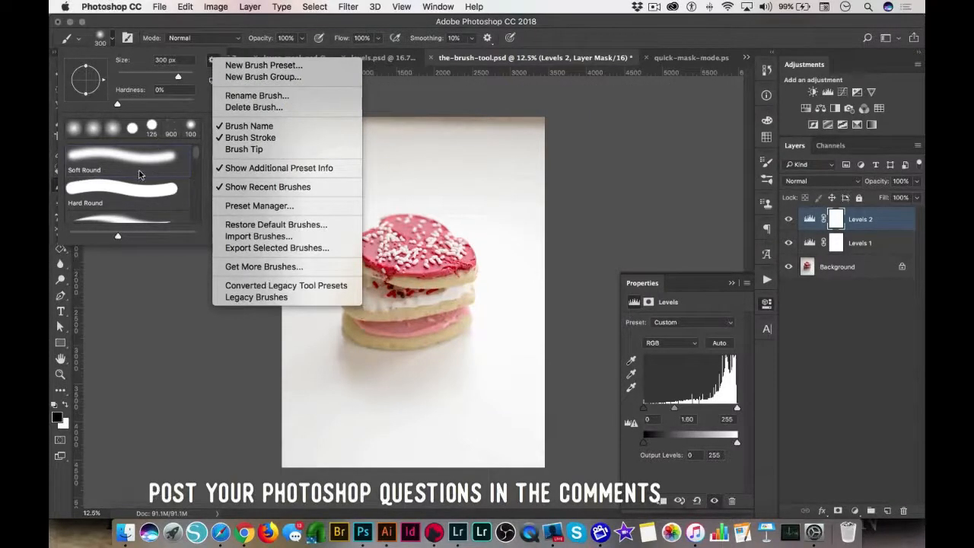
pyautogui.click(139, 168)
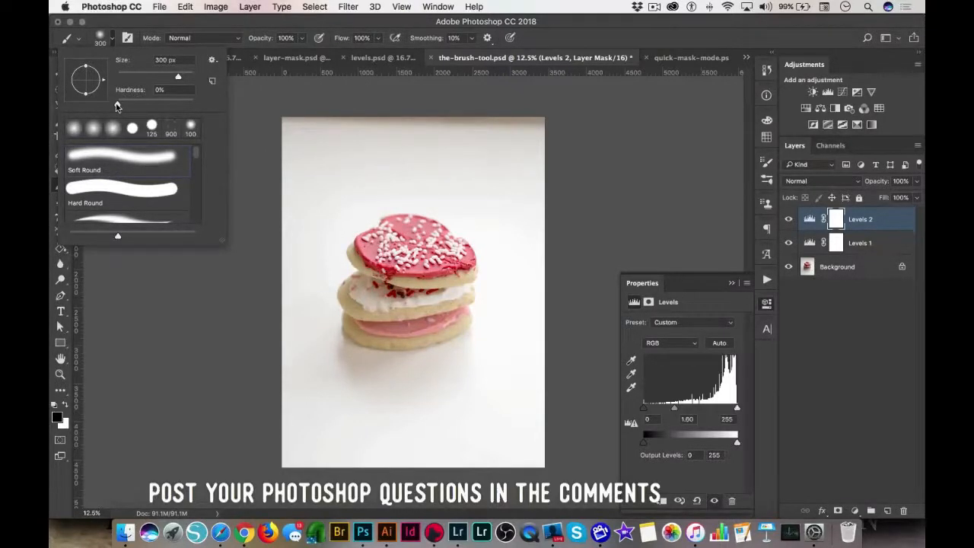
pyautogui.click(118, 193)
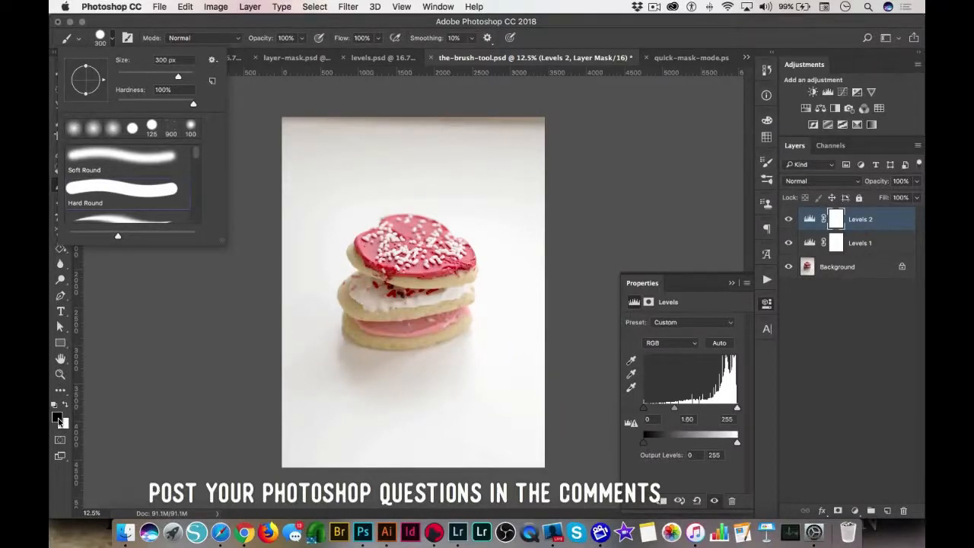
# Step: Swap the foreground and background colours back and forth between black and white, ending with black in the foreground
pyautogui.press('x')
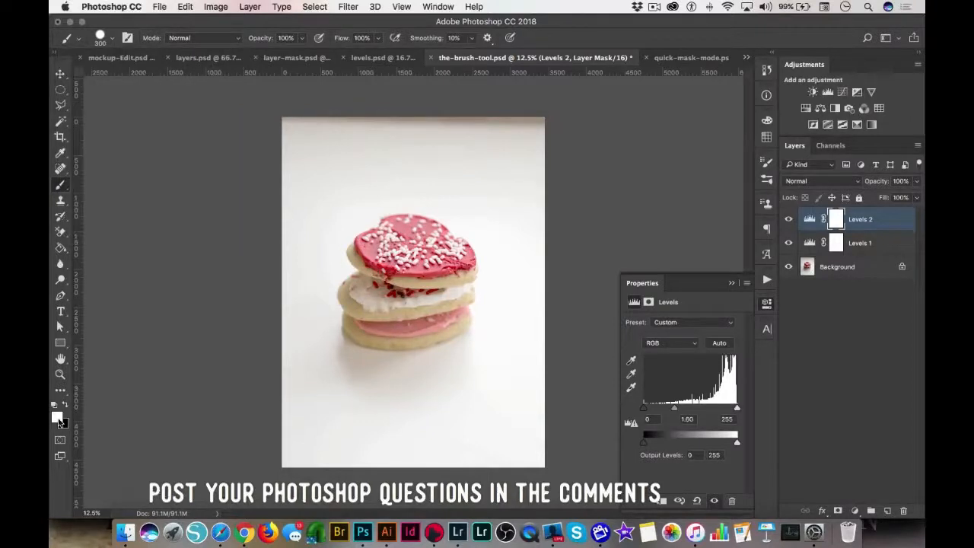
pyautogui.press('x')
pyautogui.press('x')
pyautogui.press('x')
pyautogui.press('x')
pyautogui.press('x')
pyautogui.press('x')
pyautogui.press('x')
pyautogui.press('x')
pyautogui.press('x')
# Step: Paint black with the hard brush on the Levels 2 mask over the left side of the two upper cookies
pyautogui.moveTo(366, 242)
pyautogui.mouseDown()
pyautogui.moveTo(351, 269)
pyautogui.moveTo(368, 274)
pyautogui.moveTo(363, 290)
pyautogui.moveTo(366, 265)
pyautogui.moveTo(389, 283)
pyautogui.moveTo(365, 281)
pyautogui.moveTo(390, 295)
pyautogui.mouseUp()
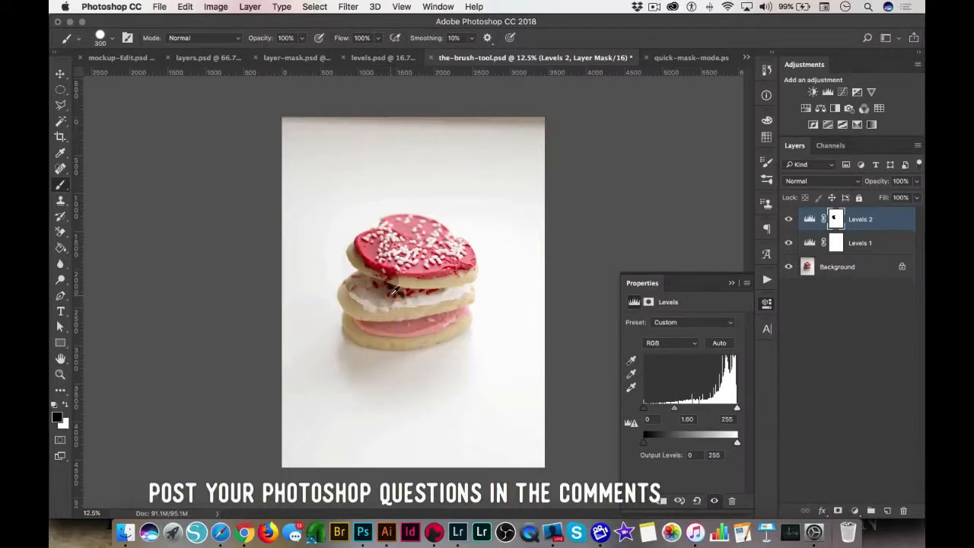
pyautogui.press('super+equal')
pyautogui.press('super+equal')
pyautogui.press('super+equal')
pyautogui.press('super+equal')
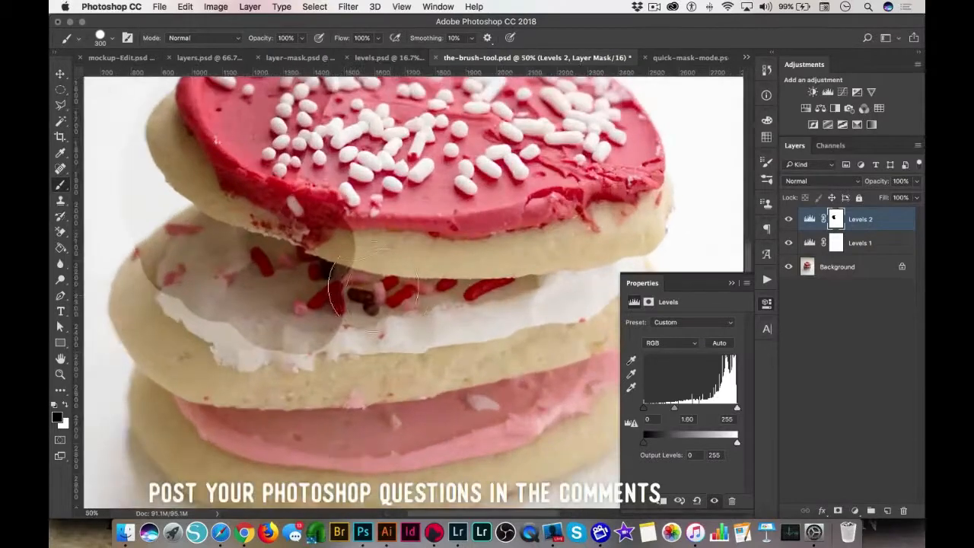
pyautogui.moveTo(373, 289)
pyautogui.mouseDown()
pyautogui.moveTo(339, 211)
pyautogui.moveTo(313, 229)
pyautogui.moveTo(328, 225)
pyautogui.moveTo(343, 278)
pyautogui.moveTo(374, 227)
pyautogui.mouseUp()
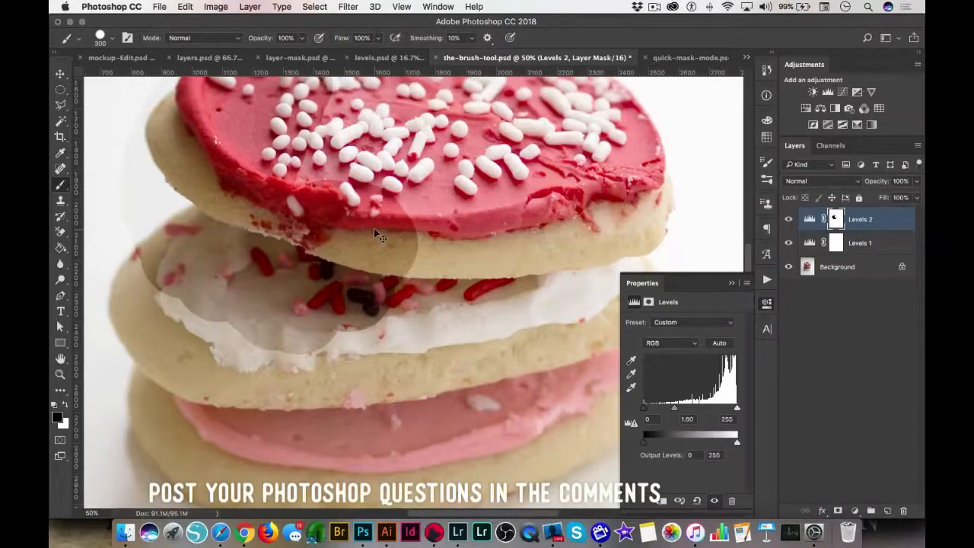
pyautogui.press('super+minus')
pyautogui.press('super+minus')
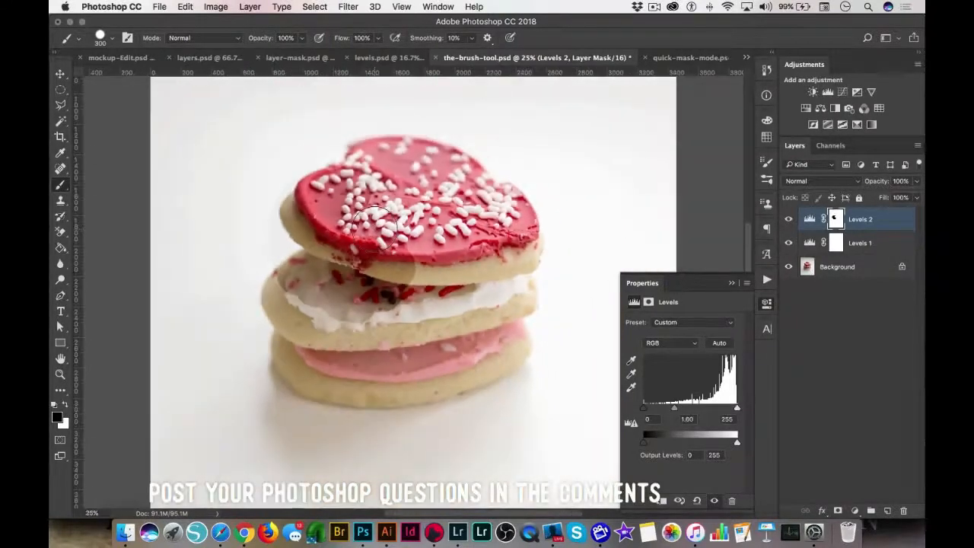
pyautogui.press('super+minus')
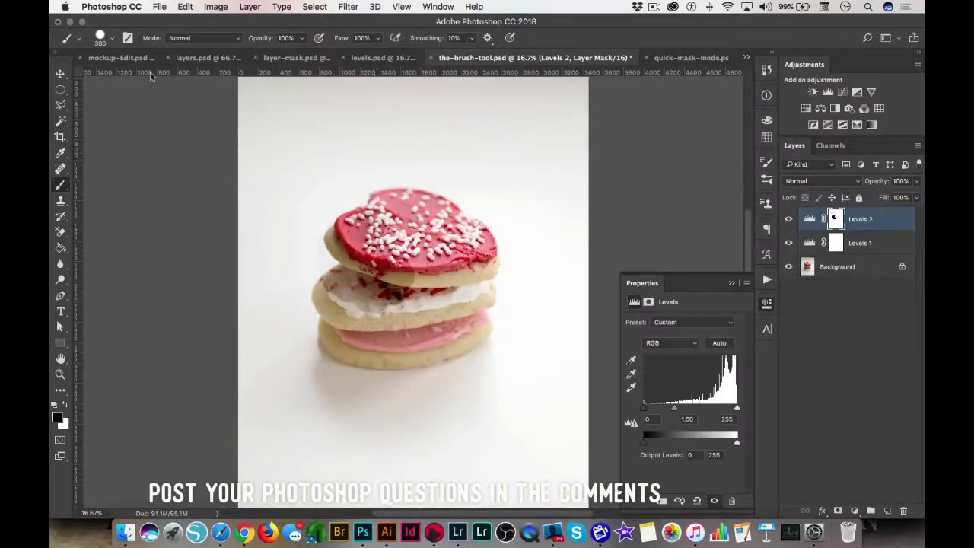
# Step: Choose the Soft Round brush preset with 0% hardness and enlarge the brush to 1000 px
pyautogui.click(112, 38)
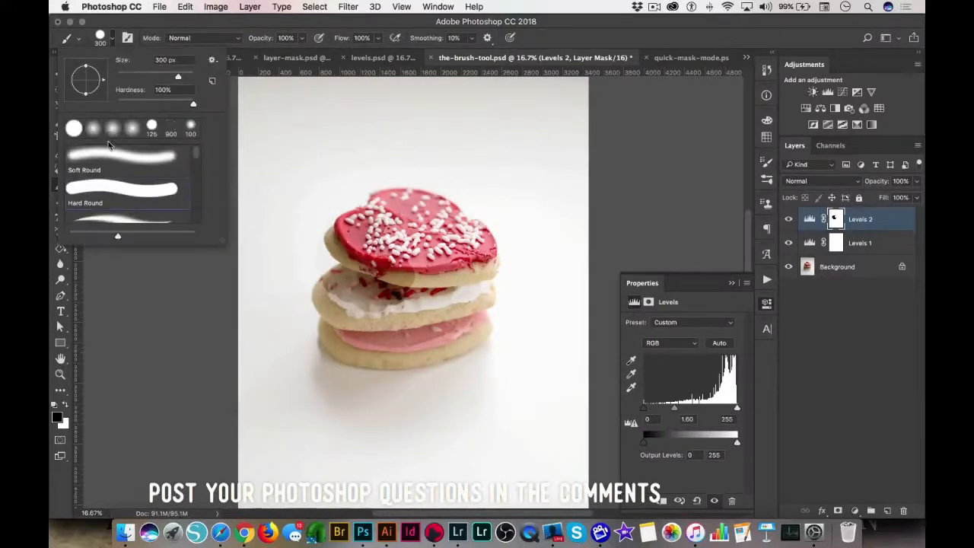
pyautogui.click(108, 160)
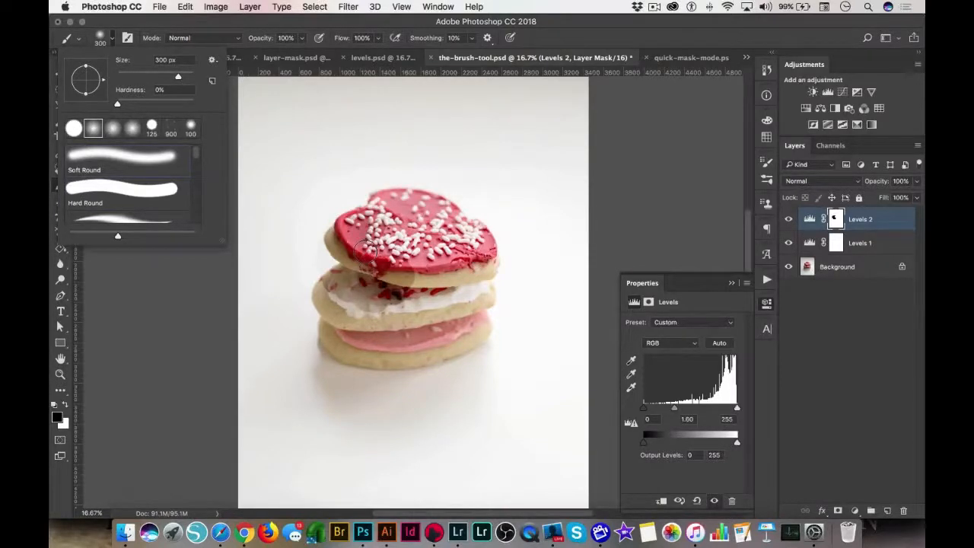
pyautogui.click(365, 249)
pyautogui.press(']')
pyautogui.press(']')
pyautogui.press(']')
pyautogui.press(']')
pyautogui.press(']')
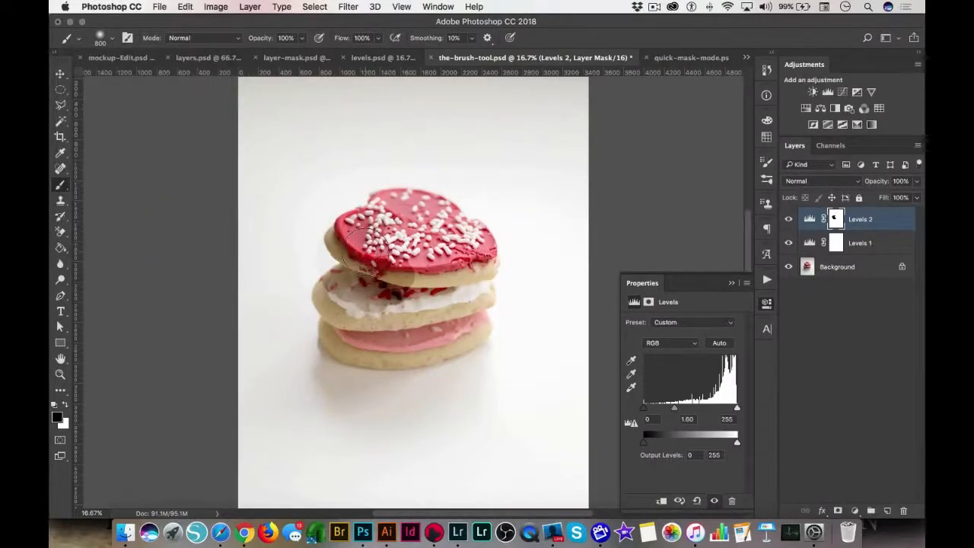
pyautogui.press(']')
pyautogui.press(']')
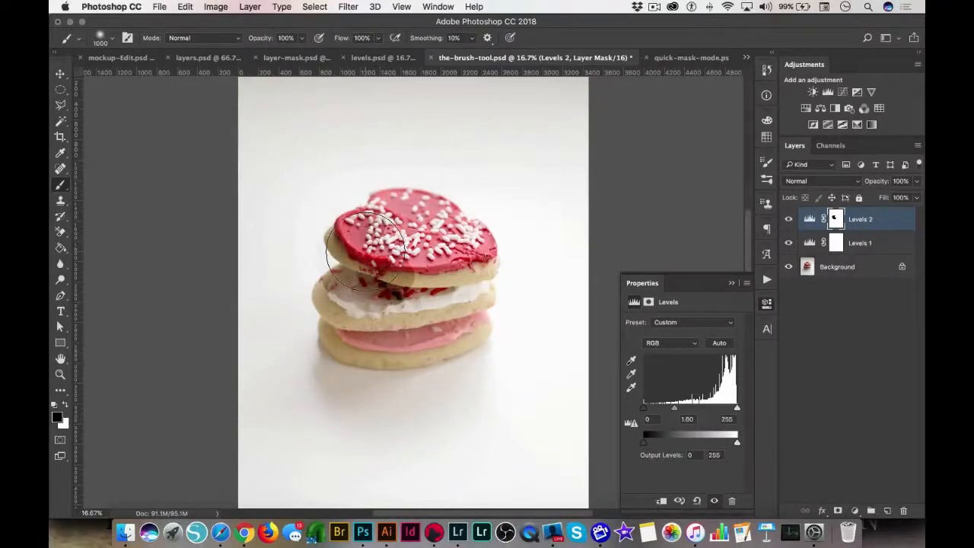
# Step: Shrink the soft brush in several increments and enlarge it again to 900 px
pyautogui.press('[')
pyautogui.press('[')
pyautogui.press('[')
pyautogui.press('[')
pyautogui.press('[')
pyautogui.press('[')
pyautogui.press('[')
pyautogui.press(']')
pyautogui.press(']')
pyautogui.press(']')
pyautogui.press(']')
pyautogui.press(']')
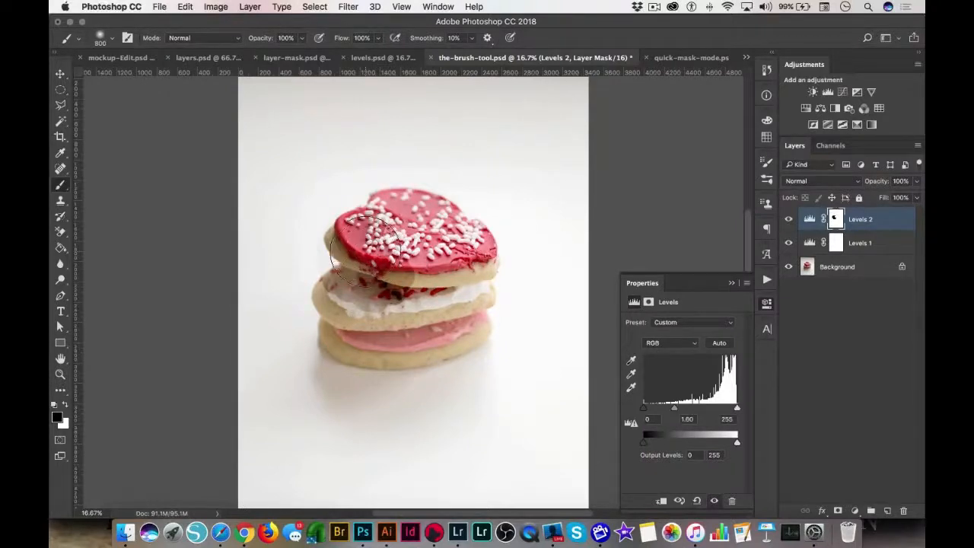
pyautogui.press(']')
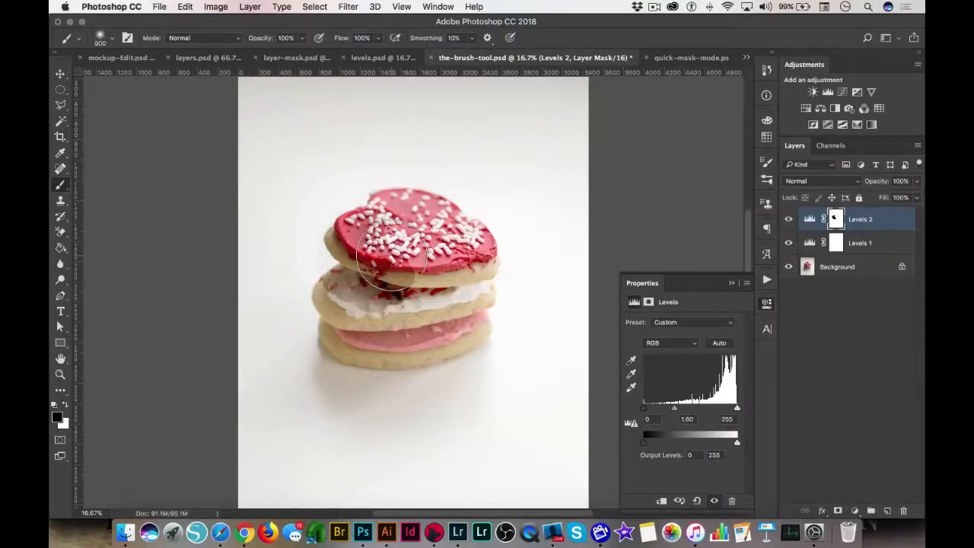
# Step: Paint black over the whole cookie stack on the Levels 2 mask with the soft brush at 1000 px, and switch the foreground to white
pyautogui.press('[')
pyautogui.press(']')
pyautogui.press(']')
pyautogui.moveTo(392, 255)
pyautogui.mouseDown()
pyautogui.moveTo(407, 285)
pyautogui.moveTo(385, 291)
pyautogui.moveTo(384, 247)
pyautogui.moveTo(354, 255)
pyautogui.moveTo(356, 237)
pyautogui.moveTo(331, 316)
pyautogui.moveTo(346, 340)
pyautogui.moveTo(366, 351)
pyautogui.moveTo(451, 300)
pyautogui.moveTo(449, 259)
pyautogui.moveTo(394, 217)
pyautogui.moveTo(372, 234)
pyautogui.moveTo(462, 259)
pyautogui.moveTo(472, 289)
pyautogui.moveTo(459, 326)
pyautogui.moveTo(407, 331)
pyautogui.moveTo(388, 319)
pyautogui.moveTo(437, 313)
pyautogui.moveTo(460, 251)
pyautogui.moveTo(423, 223)
pyautogui.mouseUp()
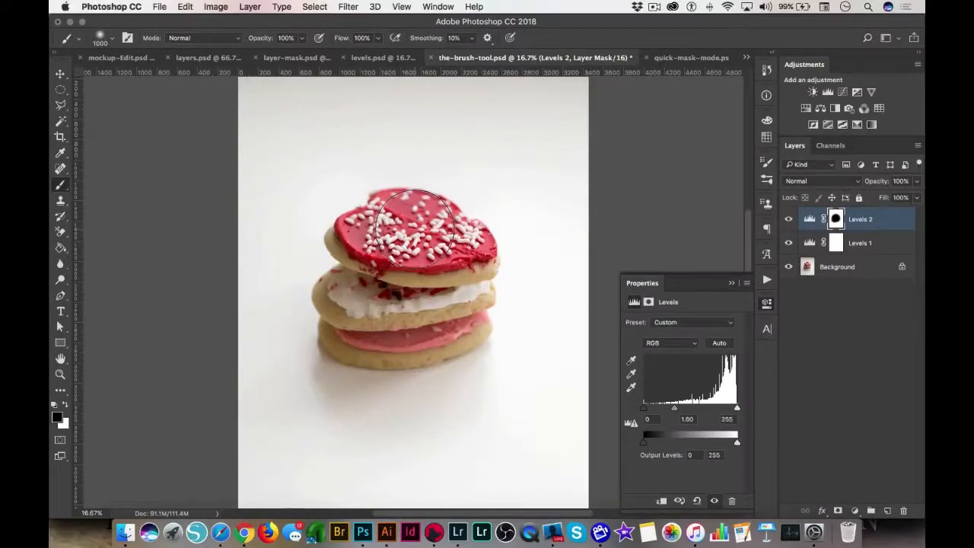
pyautogui.press('x')
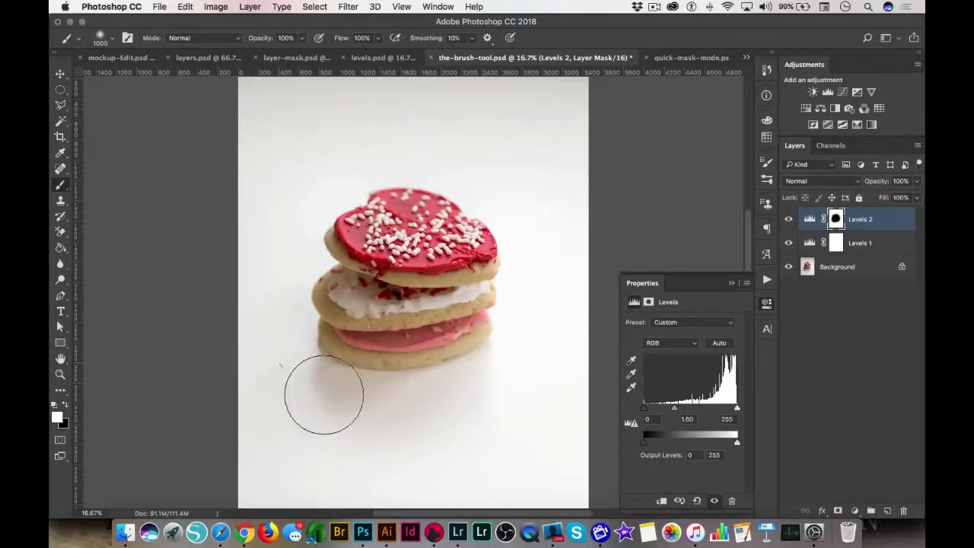
# Step: Add a black (#000000) Solid Color fill layer above the Levels 2 layer
pyautogui.click(855, 512)
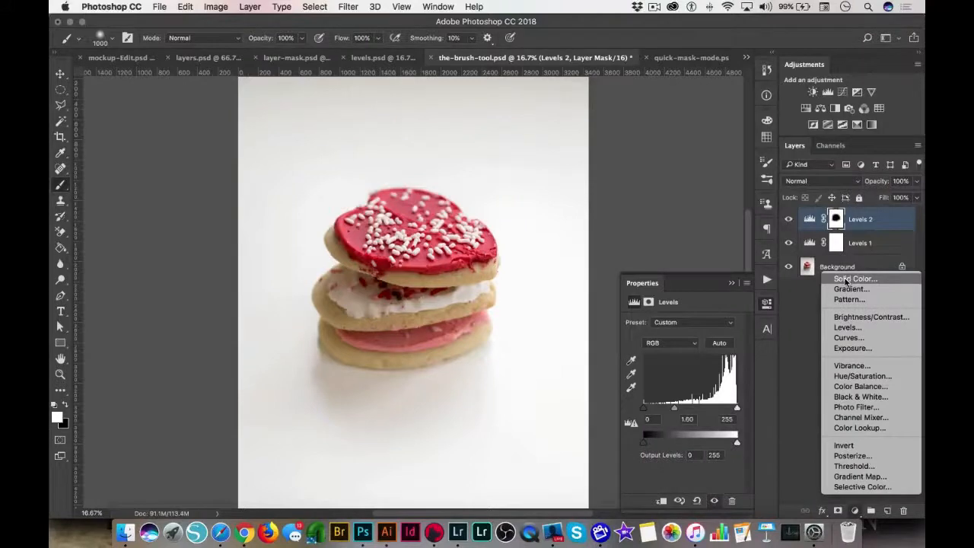
pyautogui.click(844, 279)
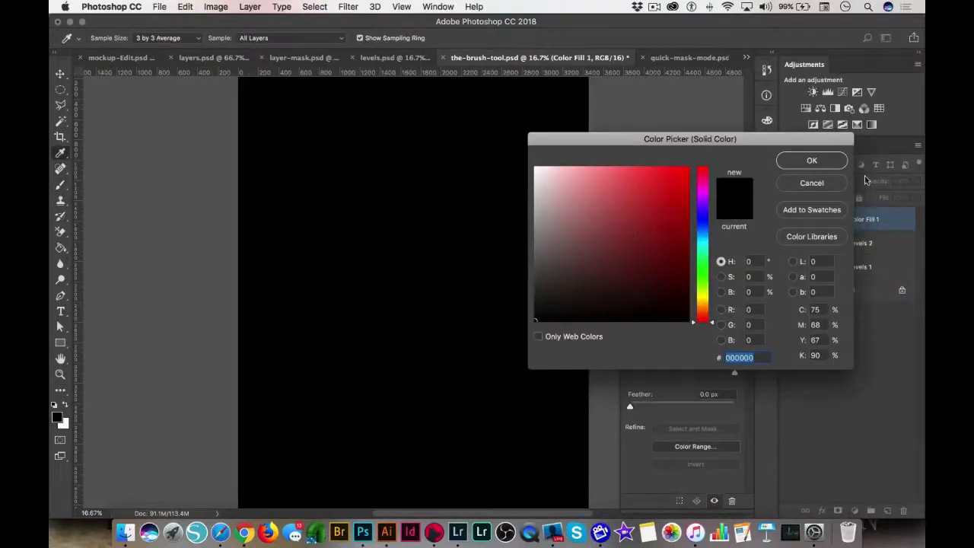
pyautogui.click(819, 167)
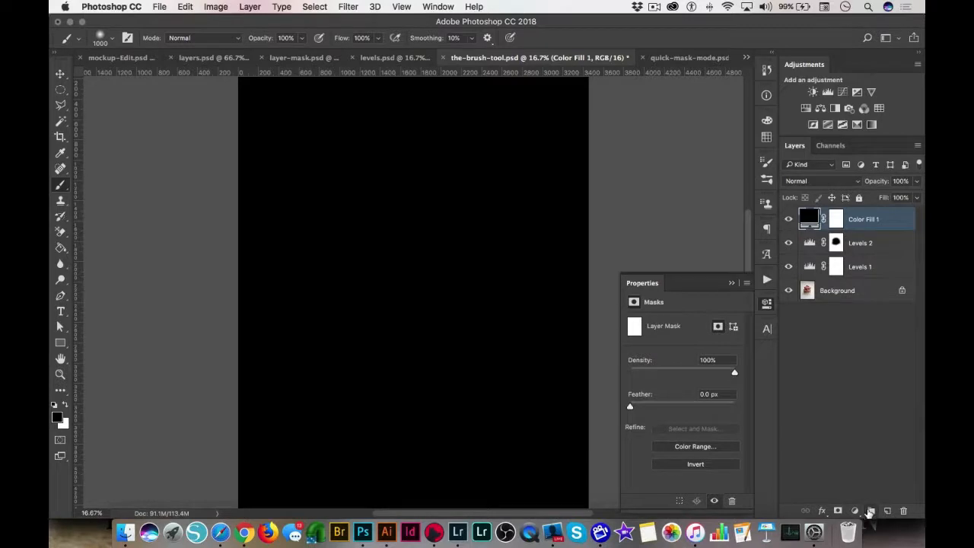
# Step: Paint a black vertical stroke at 100% opacity on the colour fill layer's mask, along the left part of the photo
pyautogui.click(835, 226)
pyautogui.press('x')
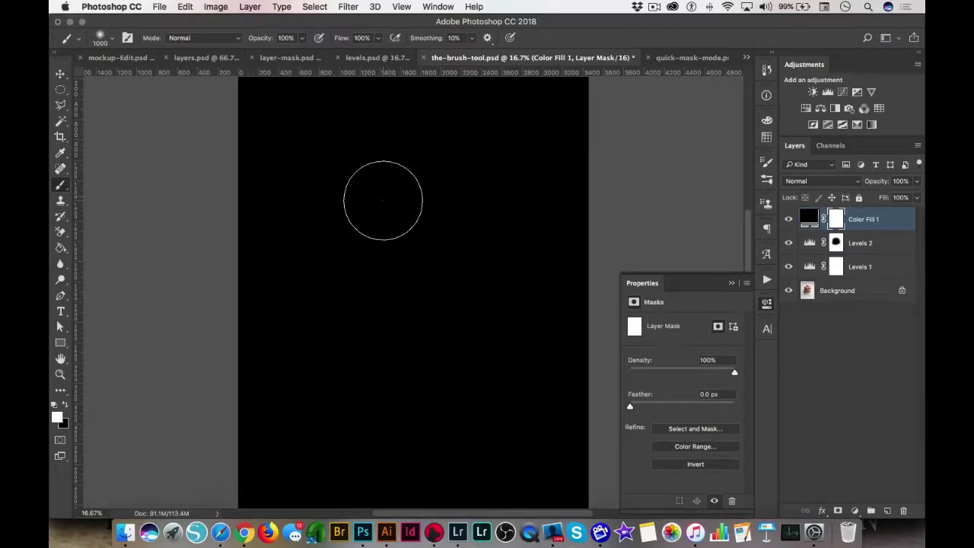
pyautogui.press('x')
pyautogui.moveTo(314, 139); pyautogui.dragTo(317, 426)
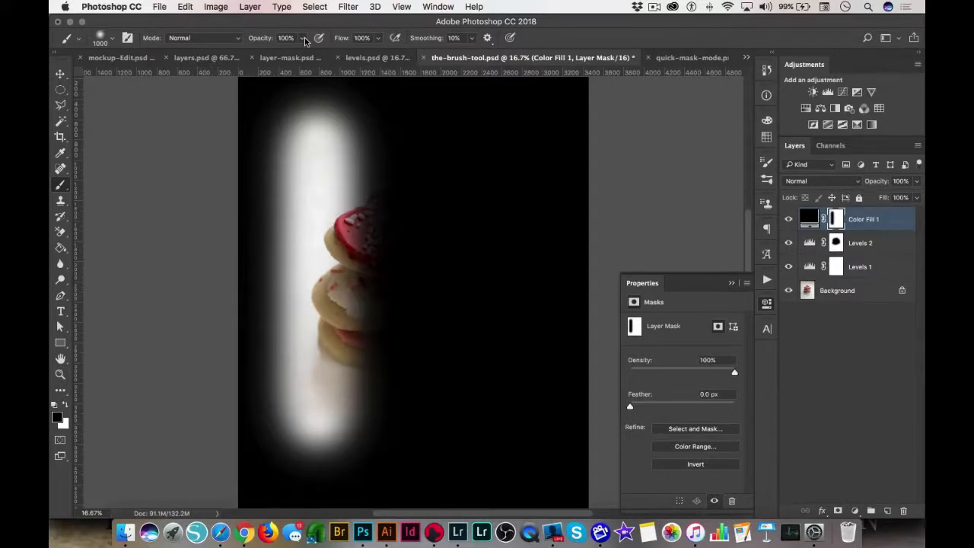
# Step: Lower the brush opacity to 38% and paint a second vertical stroke on the fill mask over the right part of the photo
pyautogui.click(305, 39)
pyautogui.moveTo(303, 54); pyautogui.dragTo(265, 55)
pyautogui.moveTo(493, 134)
pyautogui.mouseDown()
pyautogui.moveTo(492, 244)
pyautogui.moveTo(548, 101)
pyautogui.moveTo(544, 122)
pyautogui.moveTo(509, 148)
pyautogui.moveTo(493, 139)
pyautogui.moveTo(493, 425)
pyautogui.moveTo(507, 254)
pyautogui.moveTo(495, 180)
pyautogui.moveTo(513, 414)
pyautogui.moveTo(485, 233)
pyautogui.moveTo(493, 392)
pyautogui.moveTo(488, 123)
pyautogui.moveTo(507, 318)
pyautogui.mouseUp()
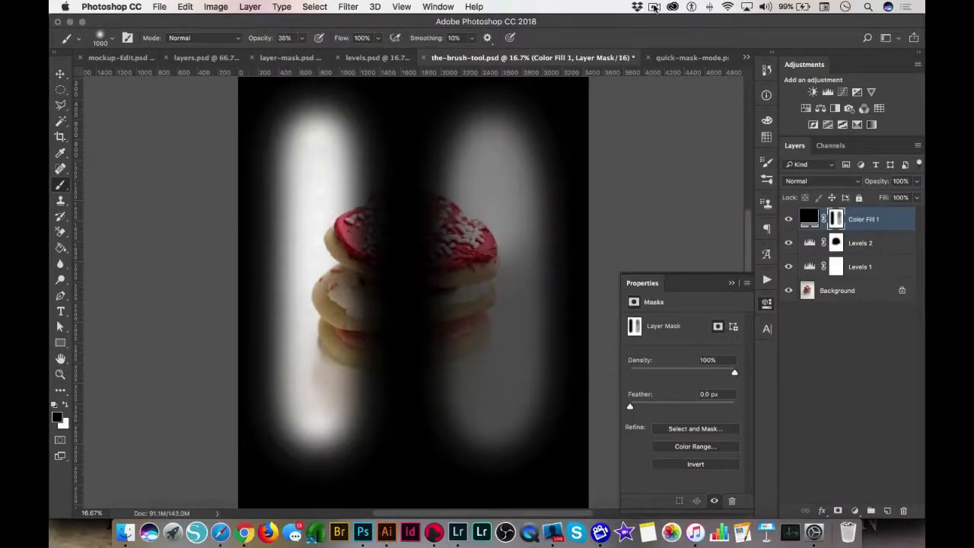
# Step: Try several low brush opacity values and set the brush opacity back to 100%
pyautogui.press('1')
pyautogui.press('2')
pyautogui.press('2')
pyautogui.press('1')
pyautogui.press('2')
pyautogui.press('1')
pyautogui.press('0')
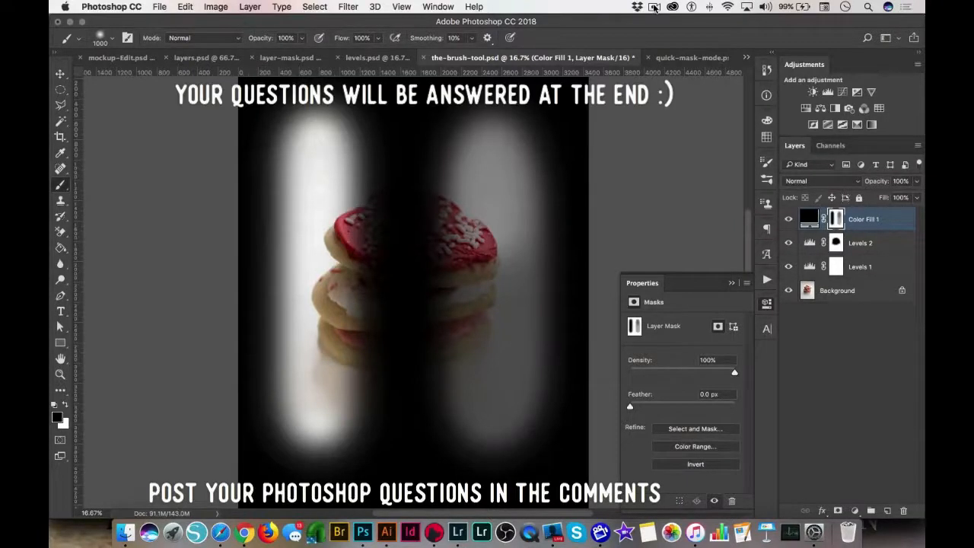
# Step: Switch to the quick-mask-mode.psd document and delete its title text layer and white Color Fill 1 layer
pyautogui.click(674, 57)
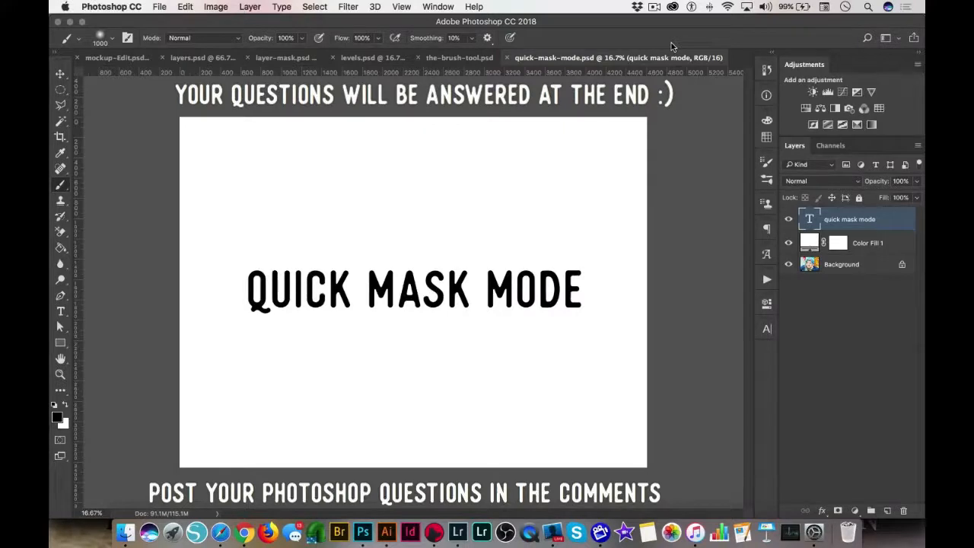
pyautogui.click(443, 61)
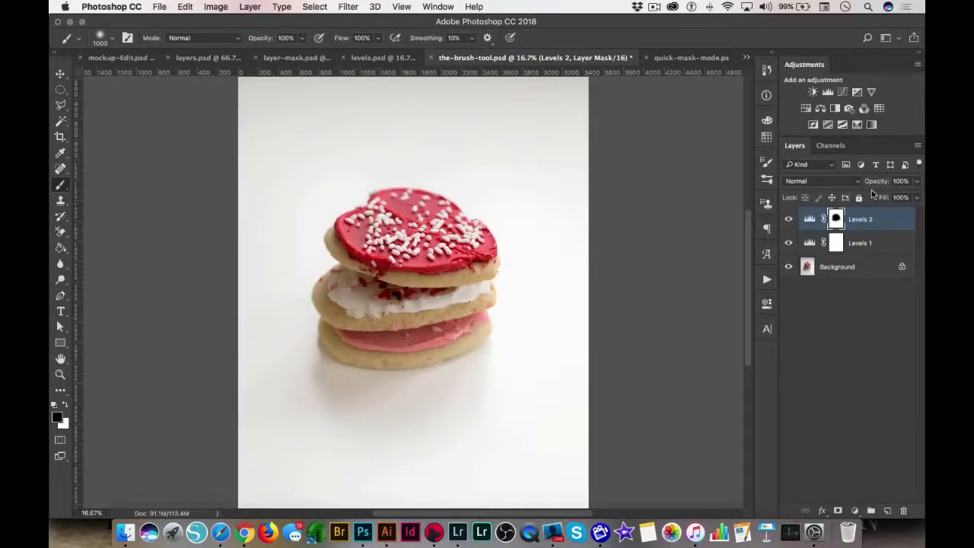
pyautogui.click(661, 61)
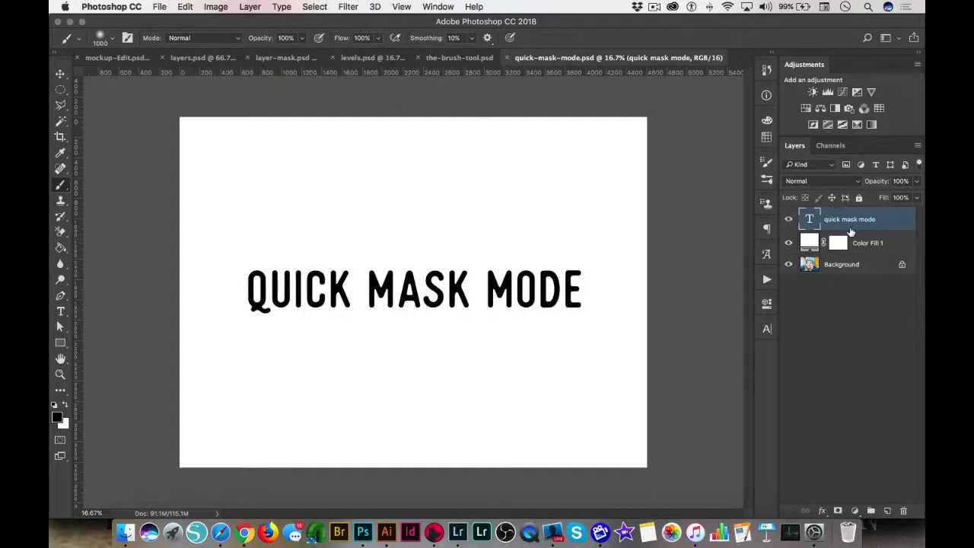
pyautogui.press('BackSpace')
pyautogui.press('BackSpace')
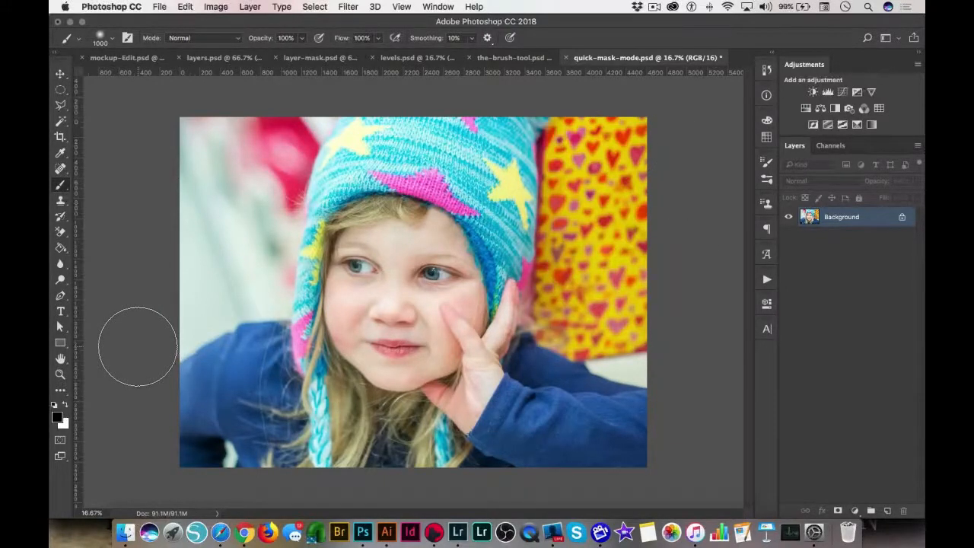
# Step: Open the Quick Mask options and accept Selected Areas with a green overlay at 50% opacity
pyautogui.press('q')
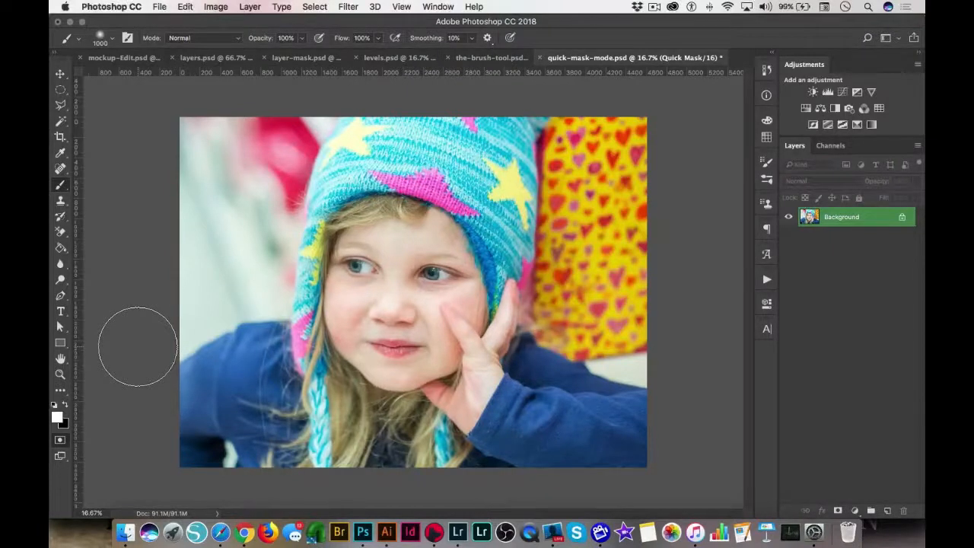
pyautogui.doubleClick(60, 443)
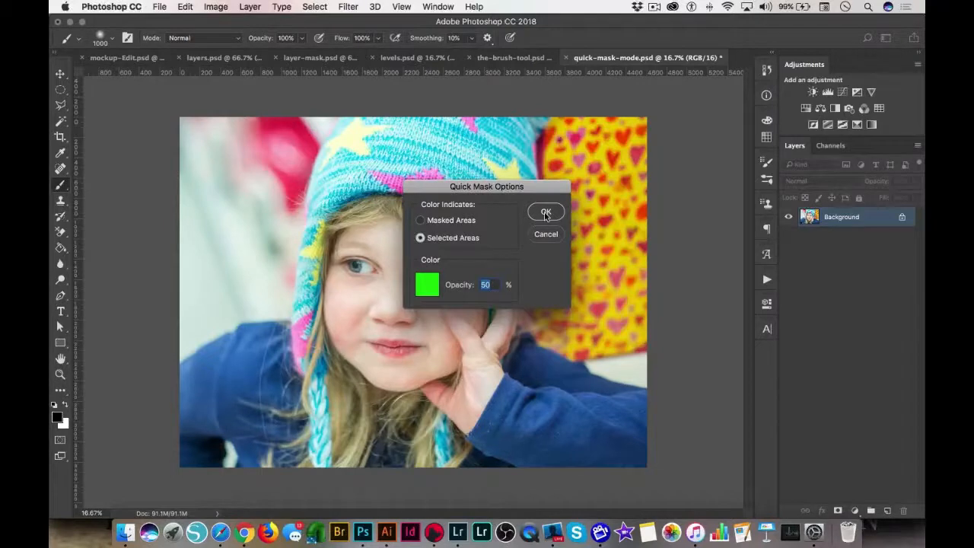
pyautogui.click(546, 213)
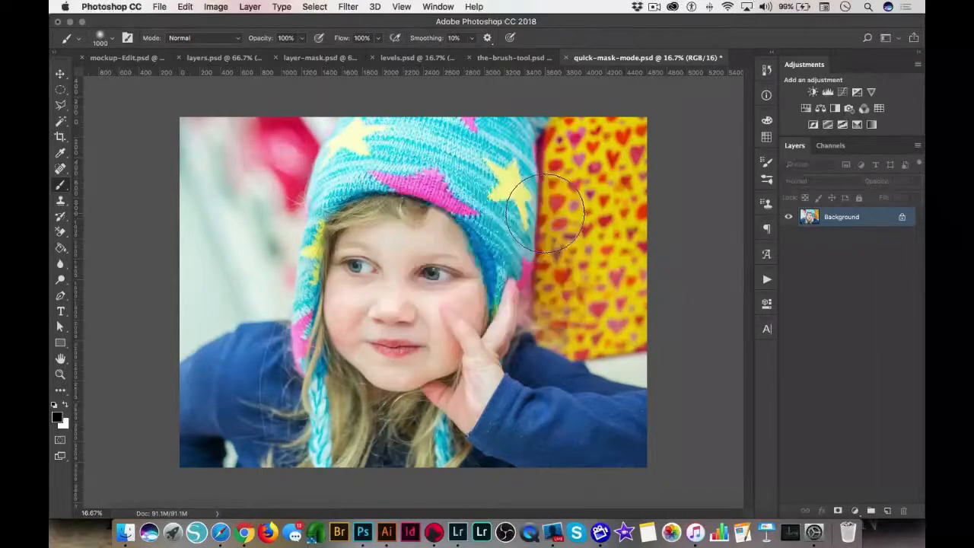
# Step: Enter Quick Mask mode, paint black over the girl's face with the soft brush, and exit the mode to turn it into a selection
pyautogui.press('q')
pyautogui.press('x')
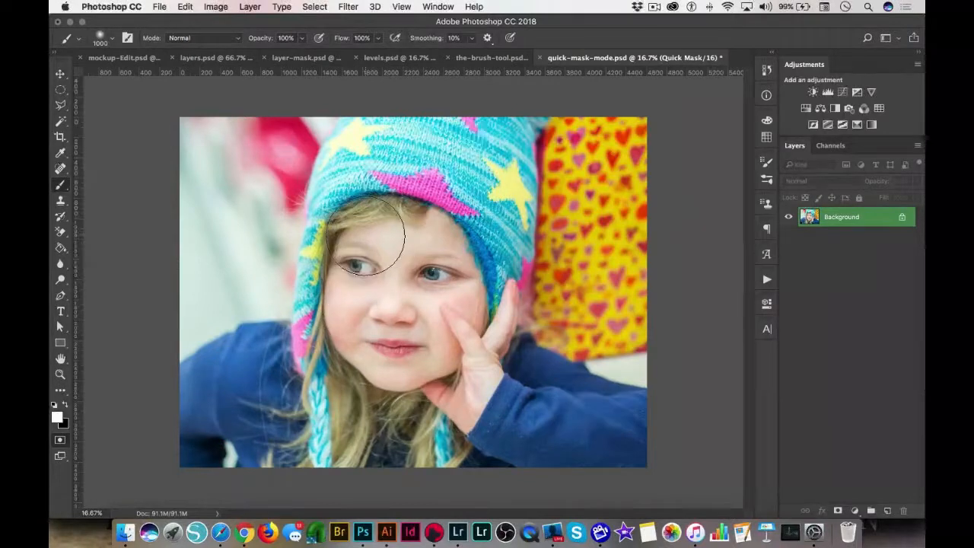
pyautogui.press('x')
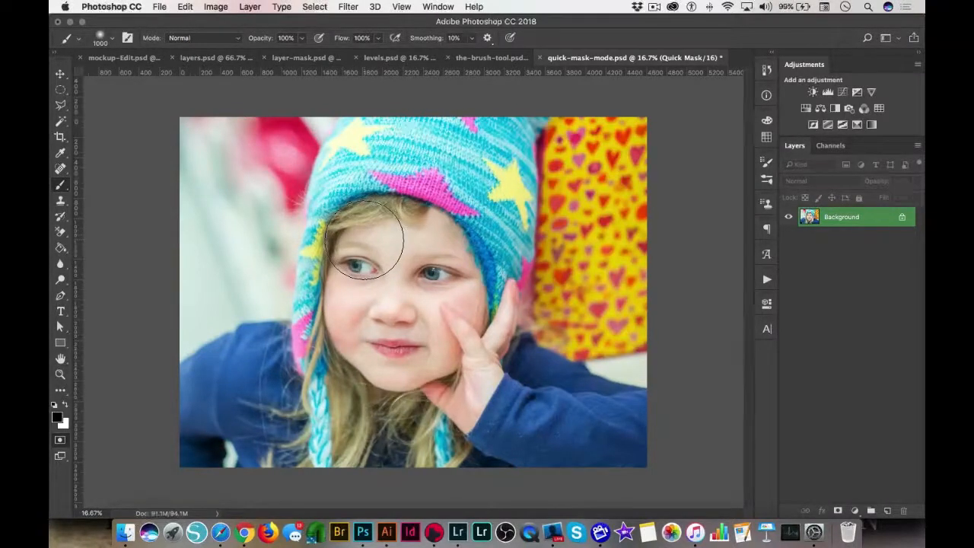
pyautogui.moveTo(386, 231)
pyautogui.mouseDown()
pyautogui.moveTo(353, 241)
pyautogui.moveTo(346, 253)
pyautogui.moveTo(367, 241)
pyautogui.moveTo(359, 299)
pyautogui.moveTo(373, 346)
pyautogui.moveTo(406, 350)
pyautogui.moveTo(430, 306)
pyautogui.moveTo(431, 235)
pyautogui.moveTo(419, 221)
pyautogui.moveTo(450, 282)
pyautogui.moveTo(441, 324)
pyautogui.moveTo(361, 334)
pyautogui.moveTo(408, 334)
pyautogui.moveTo(421, 242)
pyautogui.moveTo(426, 327)
pyautogui.moveTo(387, 339)
pyautogui.moveTo(420, 275)
pyautogui.moveTo(407, 259)
pyautogui.moveTo(522, 271)
pyautogui.mouseUp()
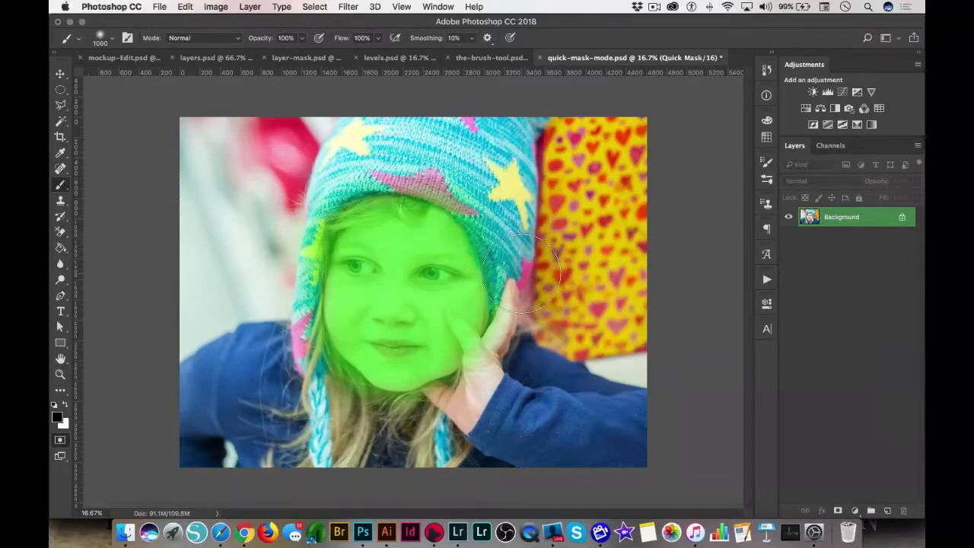
pyautogui.press('q')
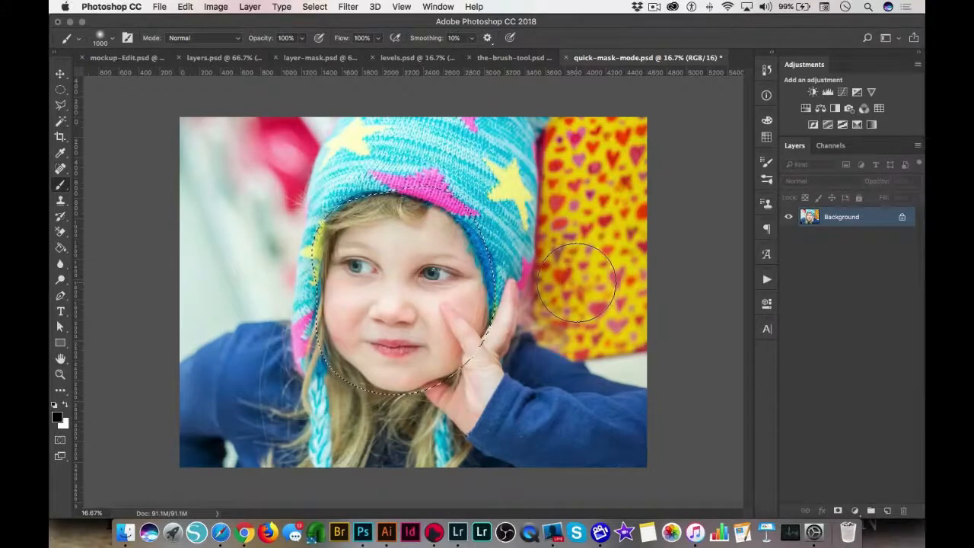
# Step: Add a Levels adjustment layer masked to the face selection and set its black input level to 40
pyautogui.click(854, 511)
pyautogui.click(863, 327)
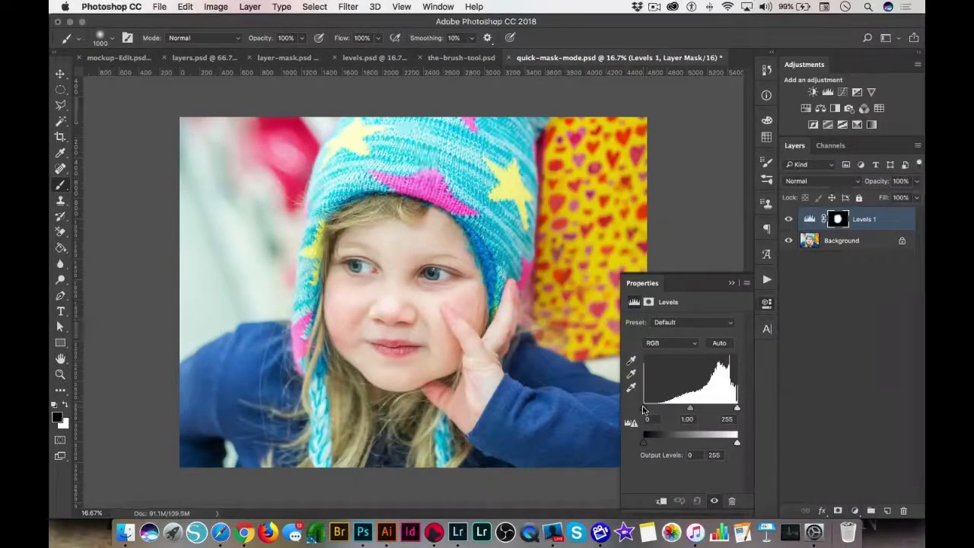
pyautogui.moveTo(644, 410); pyautogui.dragTo(659, 411)
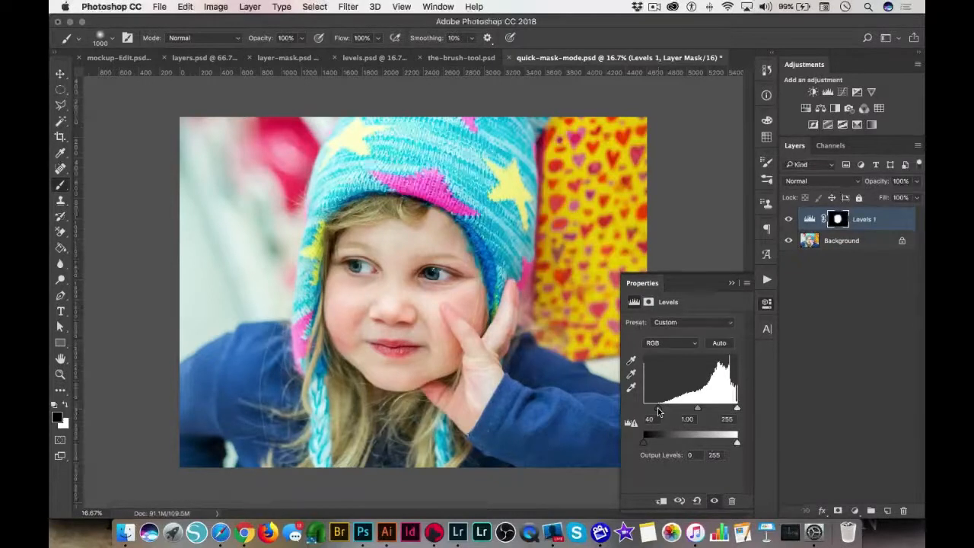
pyautogui.click(732, 283)
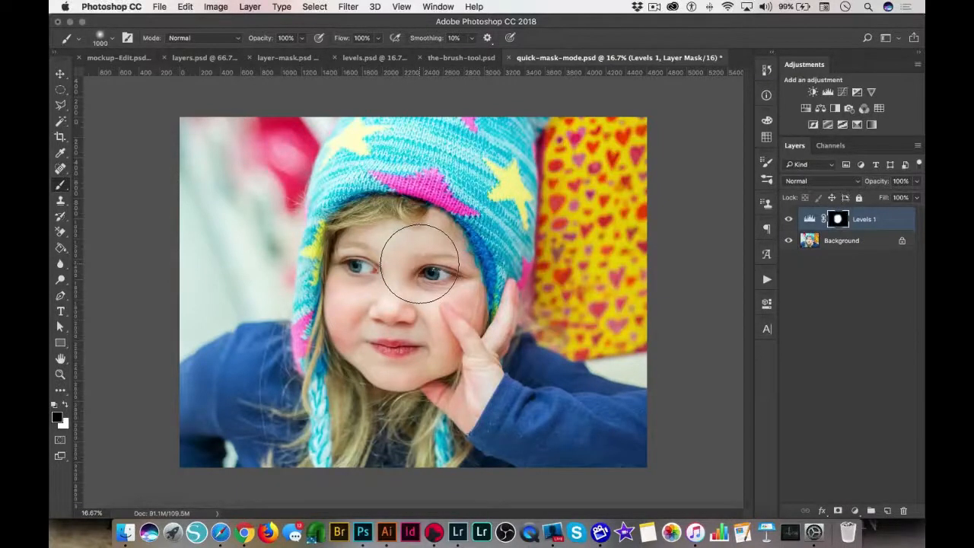
# Step: In Quick Mask mode, paint black over both of the girl's eyes with a 175 px brush and convert the painted areas to a selection
pyautogui.press('[')
pyautogui.press('[')
pyautogui.press('[')
pyautogui.press('[')
pyautogui.press('[')
pyautogui.press('[')
pyautogui.press('[')
pyautogui.press('[')
pyautogui.press('[')
pyautogui.press('[')
pyautogui.press('[')
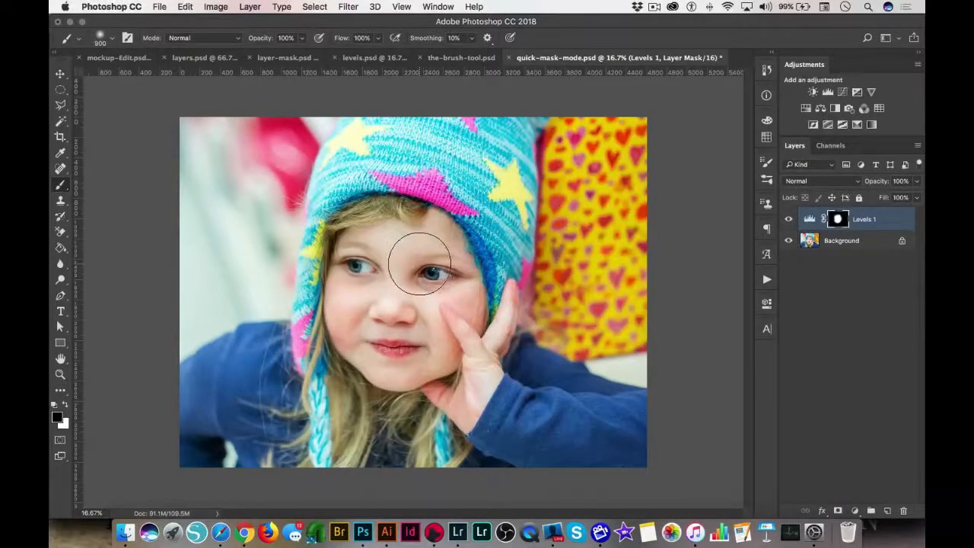
pyautogui.press('[')
pyautogui.press('[')
pyautogui.press('q')
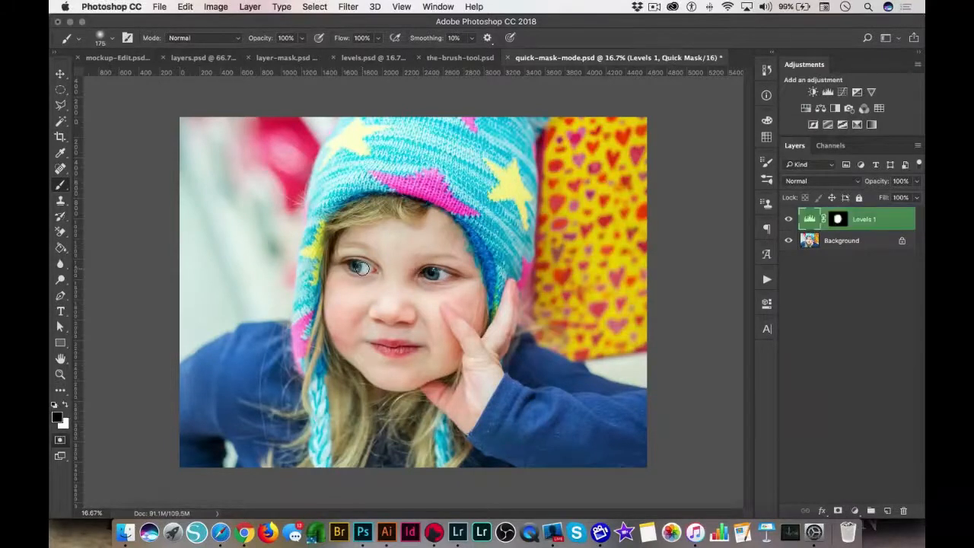
pyautogui.moveTo(355, 266); pyautogui.dragTo(365, 266)
pyautogui.moveTo(429, 272); pyautogui.dragTo(442, 273)
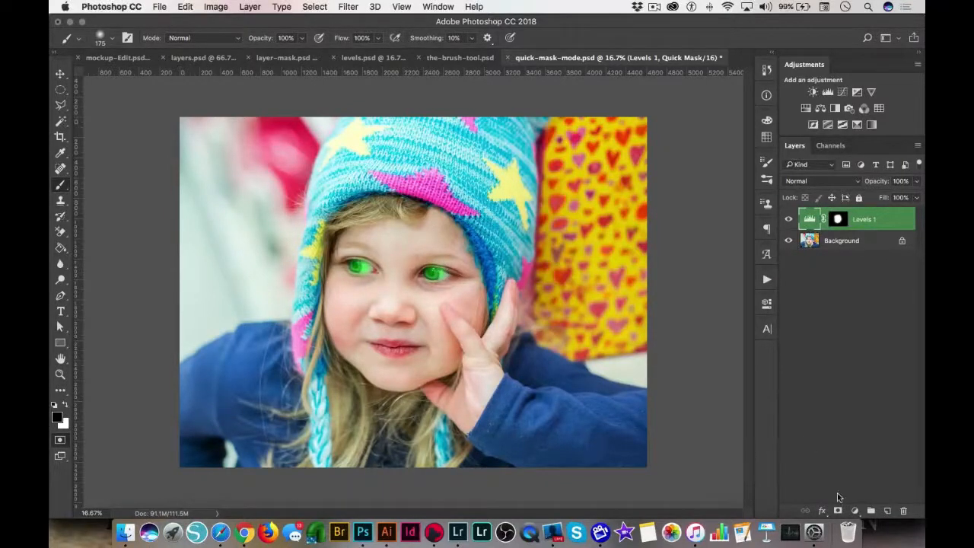
pyautogui.press('[')
pyautogui.press('[')
pyautogui.press('q')
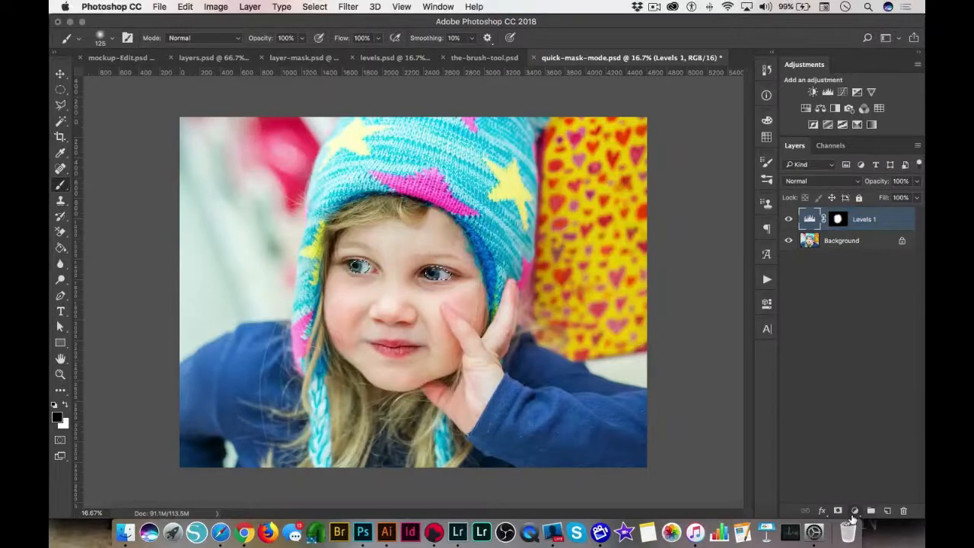
# Step: Add a Levels adjustment layer masked to the eyes, setting its midtone input to 1.12 and white input to 227
pyautogui.click(852, 512)
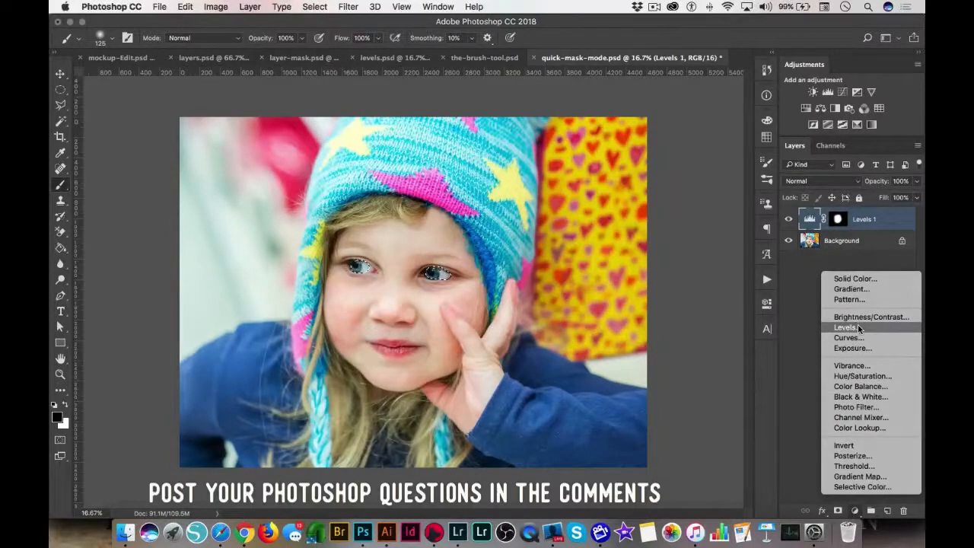
pyautogui.click(857, 325)
pyautogui.click(735, 411)
pyautogui.moveTo(735, 412); pyautogui.dragTo(682, 411)
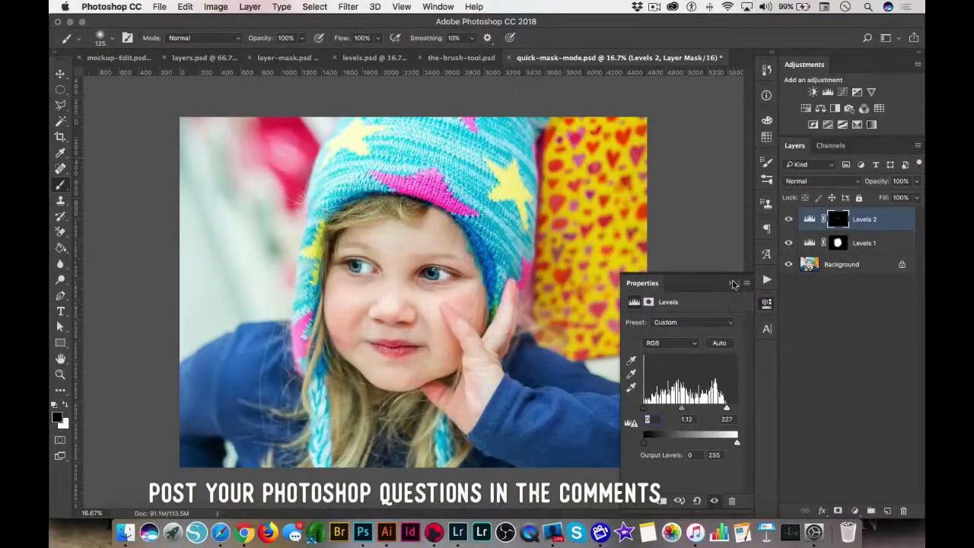
pyautogui.click(732, 283)
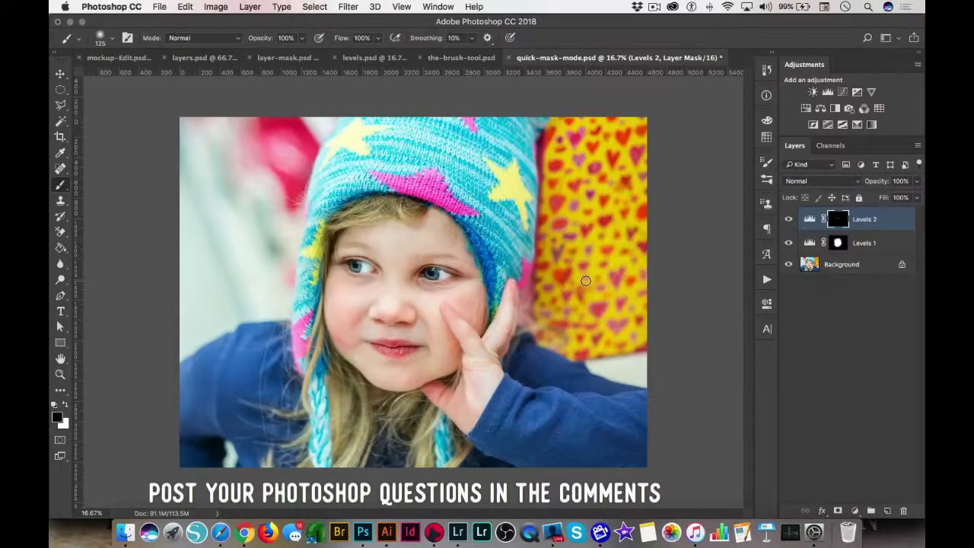
# Step: In Quick Mask mode, paint the background on both sides of the girl with a 1200 px brush and convert it to a selection
pyautogui.press(']')
pyautogui.press(']')
pyautogui.press(']')
pyautogui.press(']')
pyautogui.press(']')
pyautogui.press(']')
pyautogui.press(']')
pyautogui.press(']')
pyautogui.press(']')
pyautogui.press(']')
pyautogui.press(']')
pyautogui.press(']')
pyautogui.press(']')
pyautogui.press(']')
pyautogui.press('q')
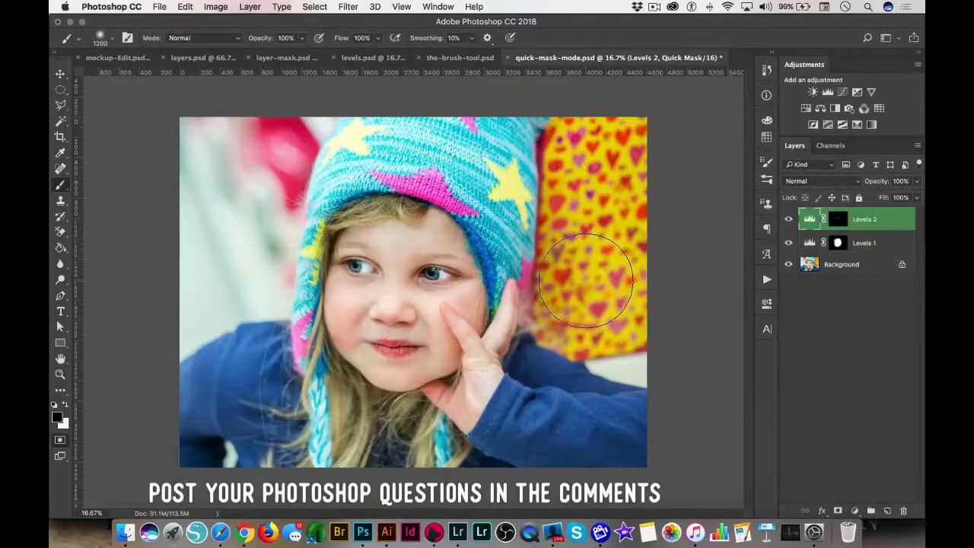
pyautogui.moveTo(582, 156)
pyautogui.mouseDown()
pyautogui.moveTo(612, 320)
pyautogui.moveTo(618, 143)
pyautogui.mouseUp()
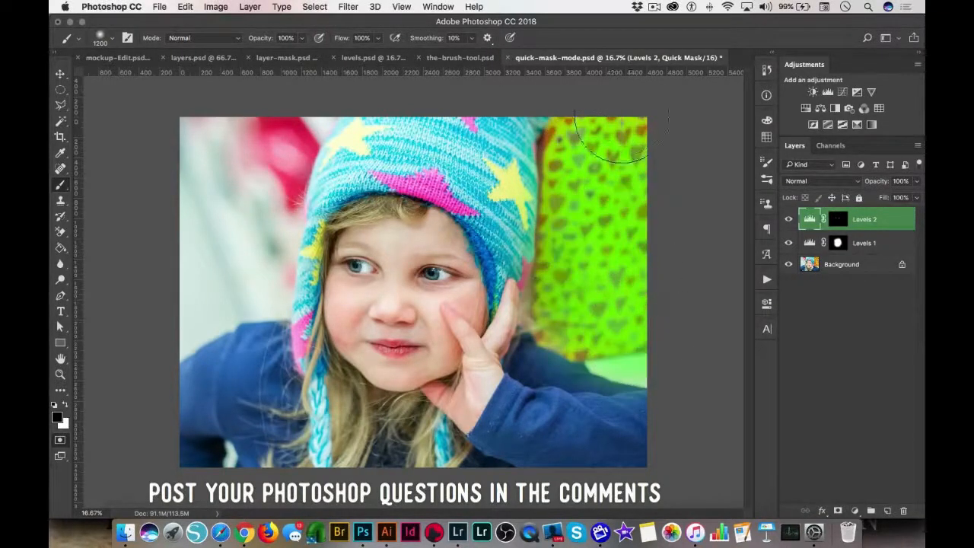
pyautogui.moveTo(250, 153)
pyautogui.mouseDown()
pyautogui.moveTo(201, 291)
pyautogui.moveTo(171, 309)
pyautogui.moveTo(230, 281)
pyautogui.moveTo(244, 264)
pyautogui.moveTo(250, 272)
pyautogui.moveTo(262, 149)
pyautogui.moveTo(204, 156)
pyautogui.mouseUp()
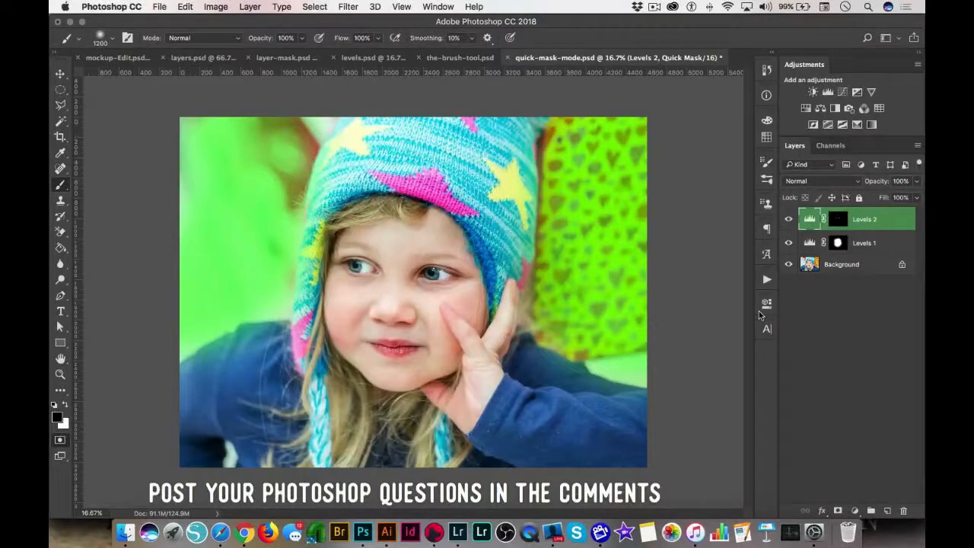
pyautogui.press('q')
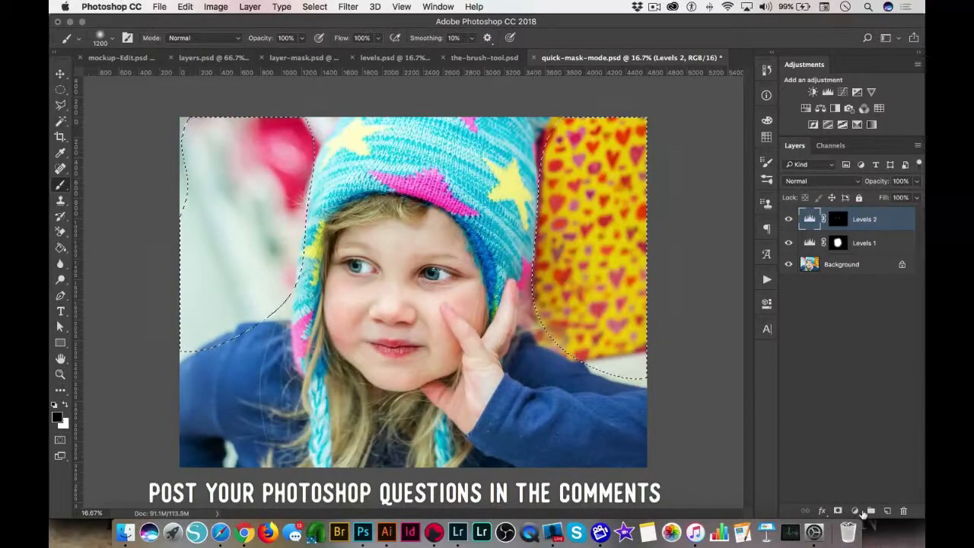
# Step: Add a Levels adjustment layer masked to the background selection and set its midtone input level to 1.72
pyautogui.click(855, 510)
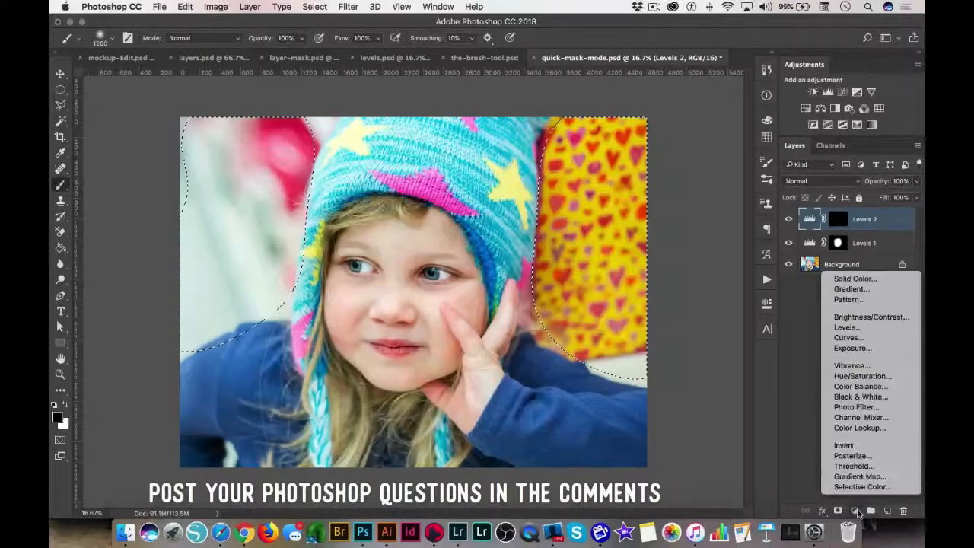
pyautogui.click(844, 328)
pyautogui.moveTo(689, 411); pyautogui.dragTo(672, 407)
pyautogui.press('Tab')
pyautogui.press('Tab')
pyautogui.press('Tab')
pyautogui.write('5')
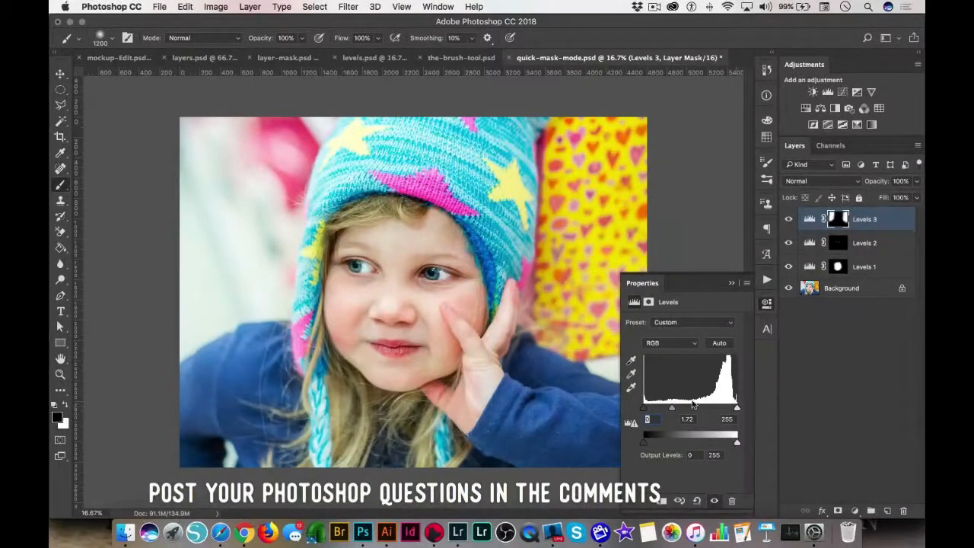
pyautogui.press('Return')
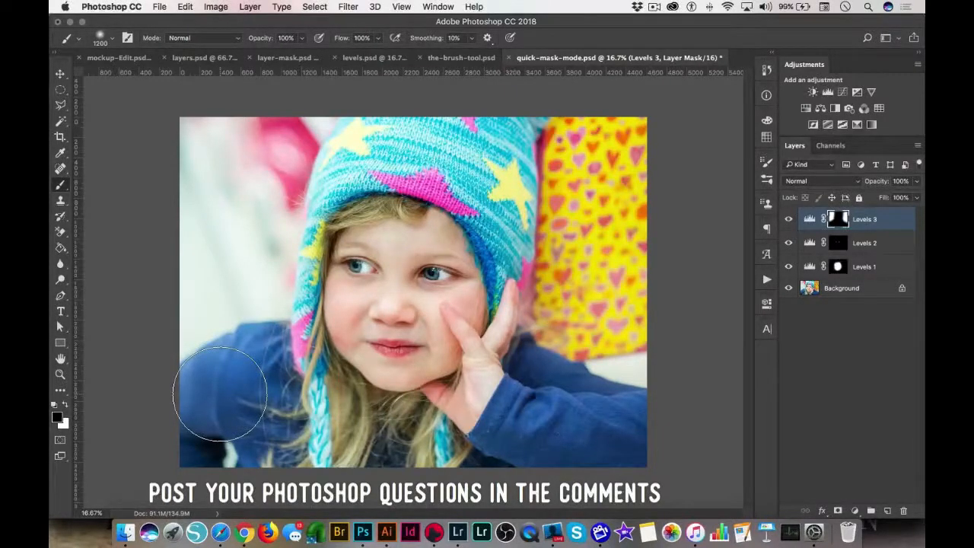
# Step: In Quick Mask mode, paint over the girl's hat, face, hand and clothing, and convert the painted area to a selection
pyautogui.press('q')
pyautogui.moveTo(217, 390)
pyautogui.mouseDown()
pyautogui.moveTo(253, 376)
pyautogui.moveTo(240, 371)
pyautogui.moveTo(283, 395)
pyautogui.moveTo(244, 439)
pyautogui.moveTo(352, 427)
pyautogui.moveTo(614, 439)
pyautogui.moveTo(530, 413)
pyautogui.moveTo(493, 381)
pyautogui.moveTo(433, 219)
pyautogui.moveTo(471, 143)
pyautogui.moveTo(375, 175)
pyautogui.moveTo(369, 118)
pyautogui.moveTo(335, 242)
pyautogui.moveTo(347, 282)
pyautogui.moveTo(342, 330)
pyautogui.moveTo(413, 335)
pyautogui.moveTo(419, 266)
pyautogui.moveTo(421, 306)
pyautogui.moveTo(347, 359)
pyautogui.moveTo(279, 369)
pyautogui.moveTo(191, 433)
pyautogui.moveTo(315, 458)
pyautogui.moveTo(638, 435)
pyautogui.moveTo(588, 435)
pyautogui.moveTo(620, 437)
pyautogui.mouseUp()
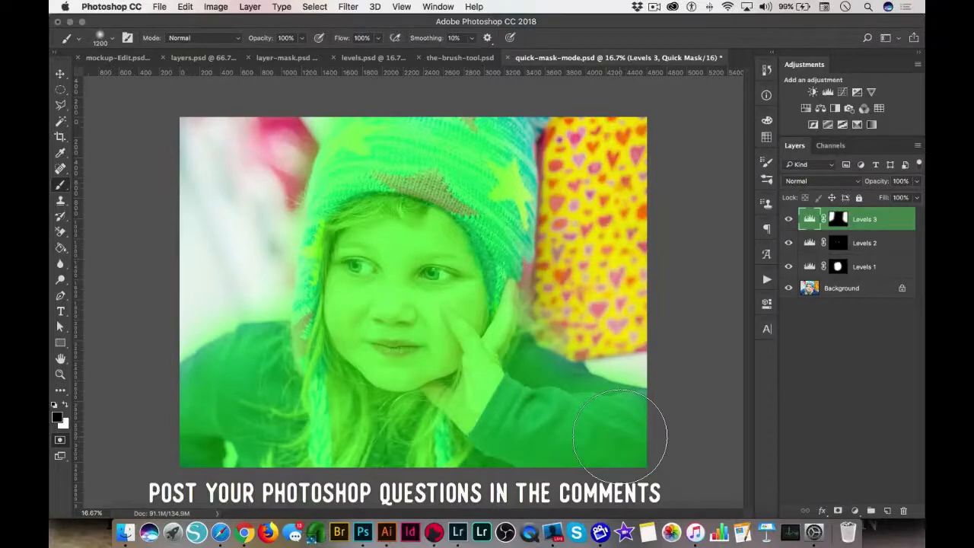
pyautogui.press('q')
# Step: Add a Levels adjustment layer masked to the girl and slightly lower its white input level
pyautogui.click(852, 510)
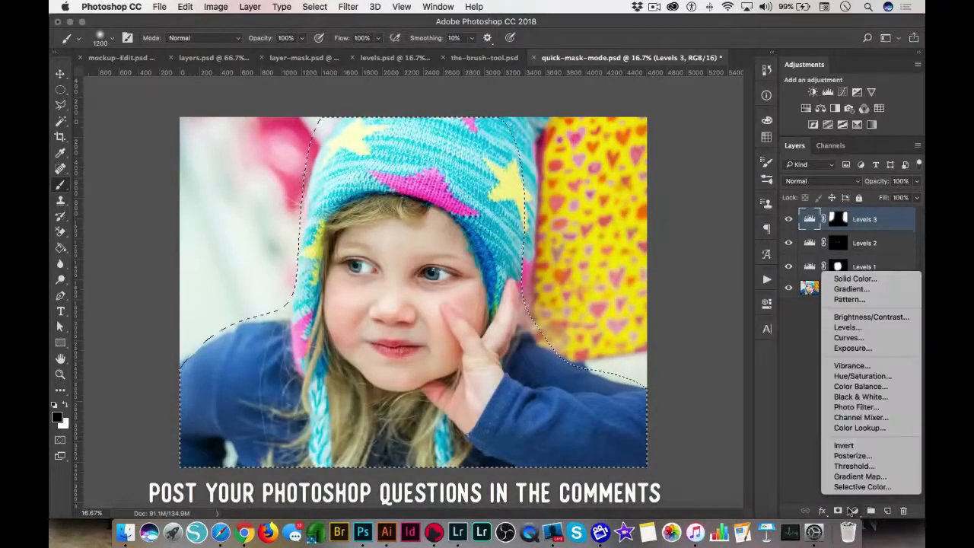
pyautogui.click(843, 328)
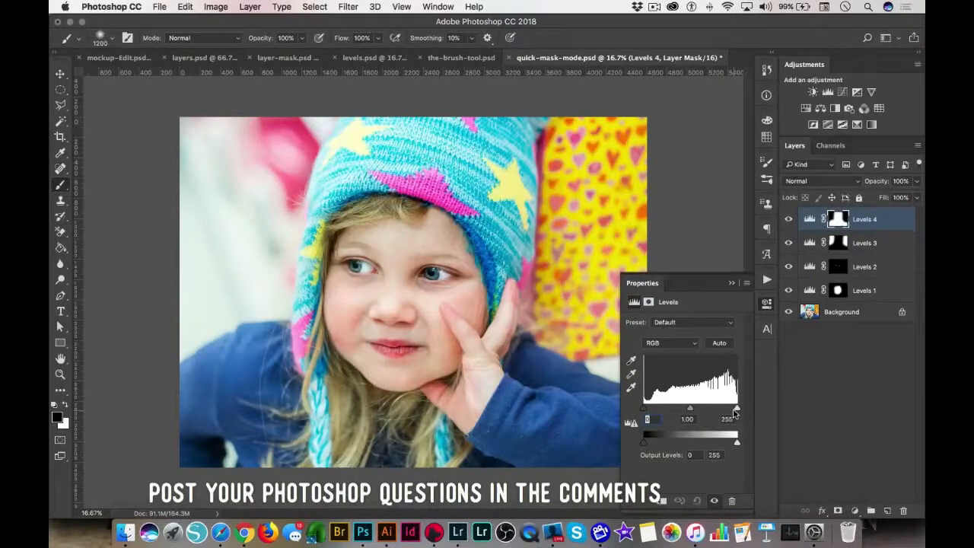
pyautogui.moveTo(737, 412); pyautogui.dragTo(736, 412)
pyautogui.click(732, 283)
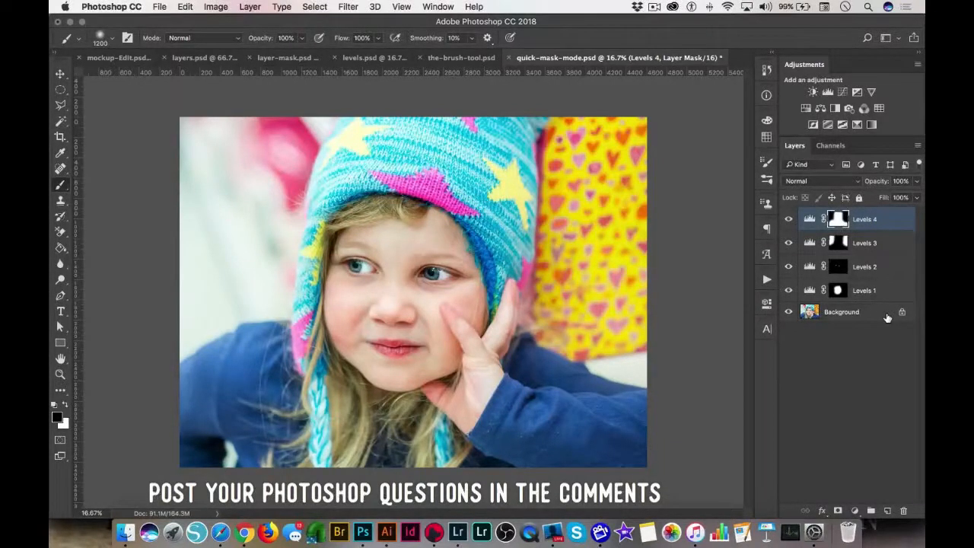
# Step: Group the four Levels adjustment layers and toggle the group's visibility to compare the photo before and after, leaving it shown
pyautogui.keyDown('shift'); pyautogui.click(867, 297); pyautogui.keyUp('shift')
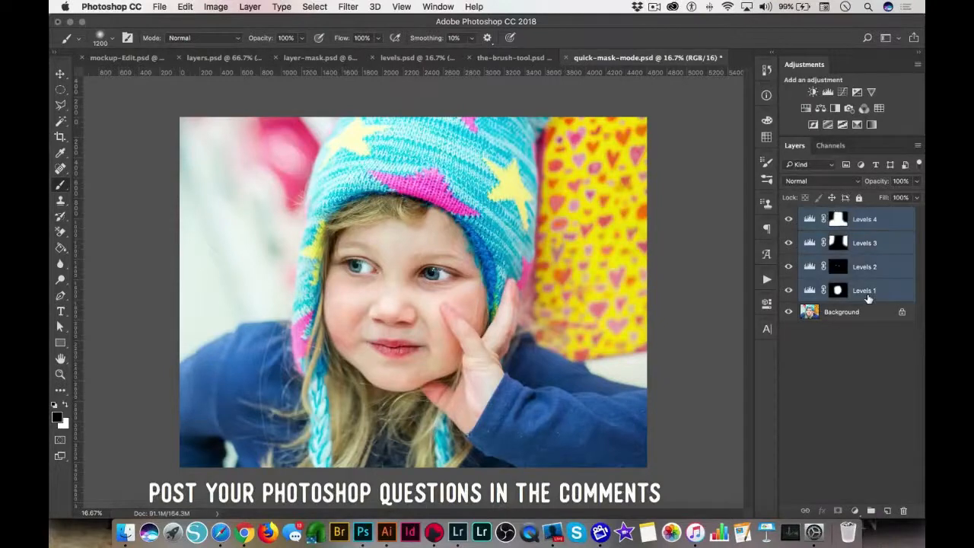
pyautogui.press('super+g')
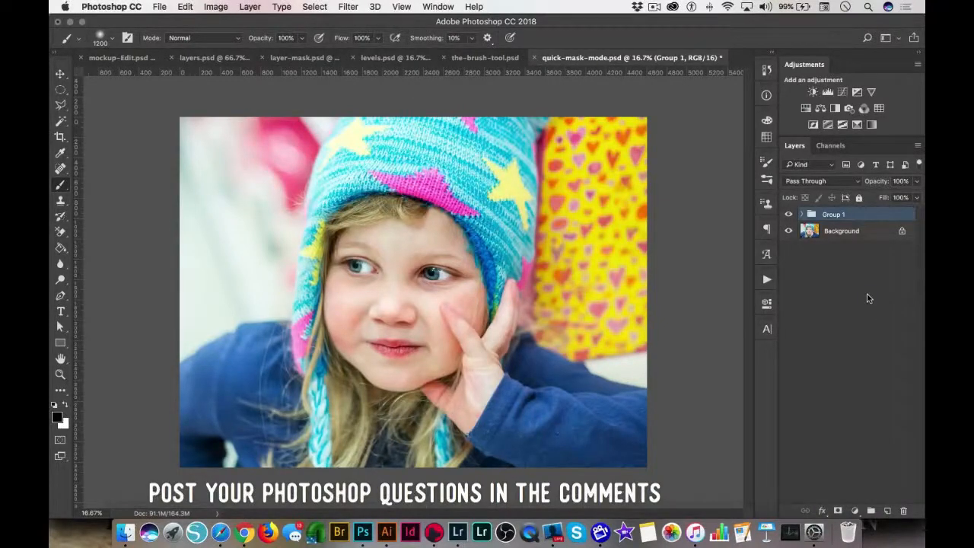
pyautogui.click(790, 215)
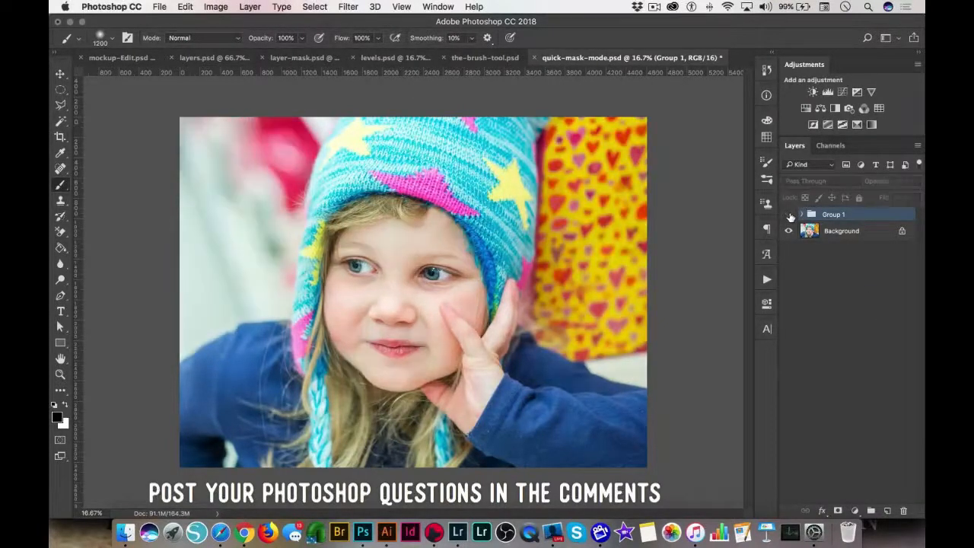
pyautogui.click(790, 215)
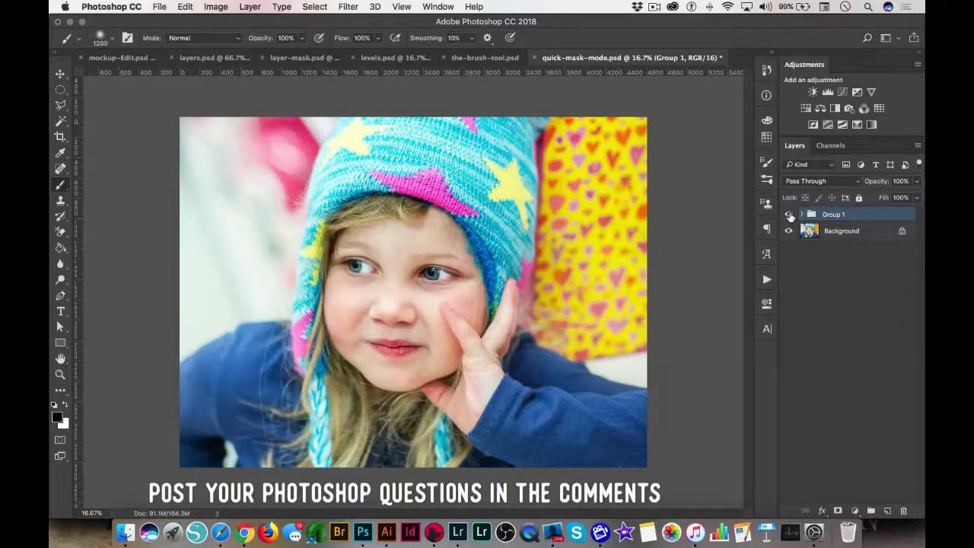
pyautogui.click(789, 215)
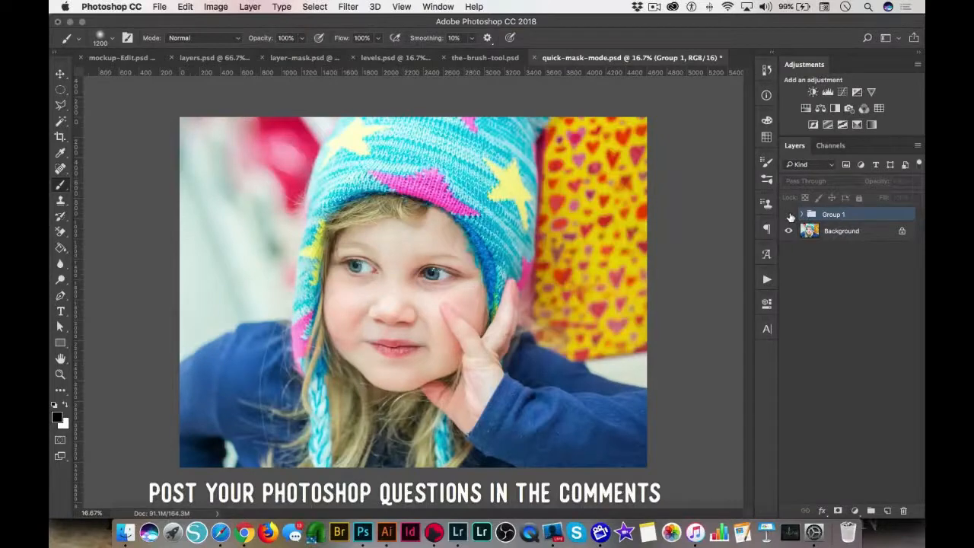
pyautogui.click(789, 215)
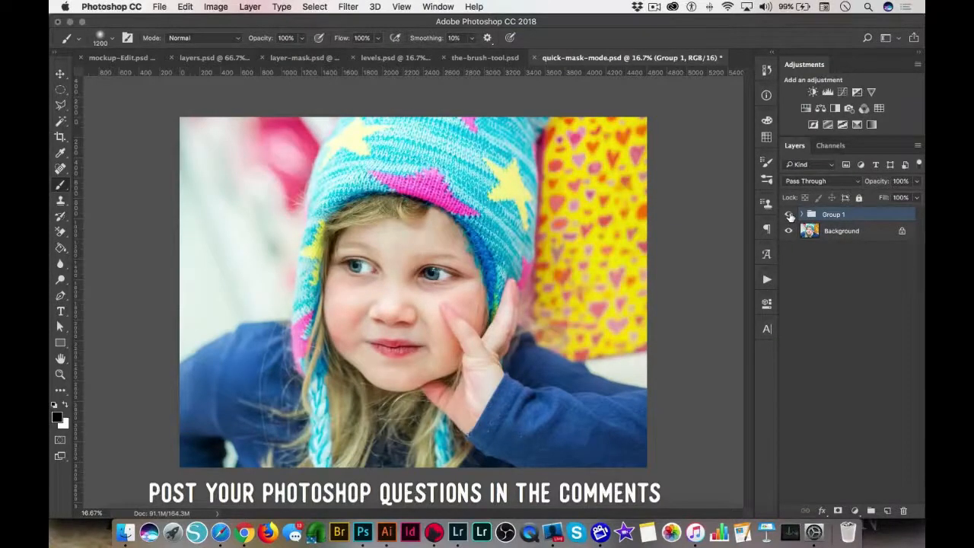
pyautogui.click(790, 216)
pyautogui.click(790, 216)
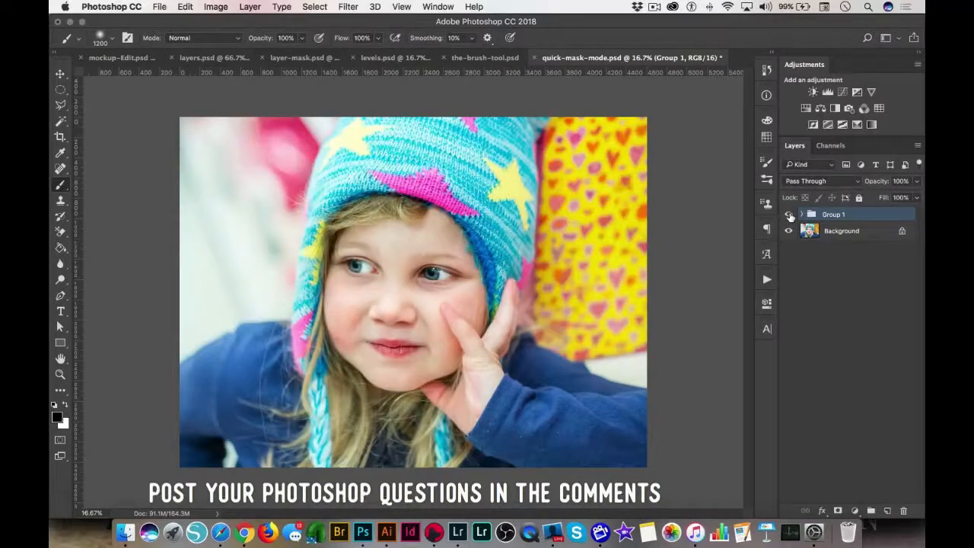
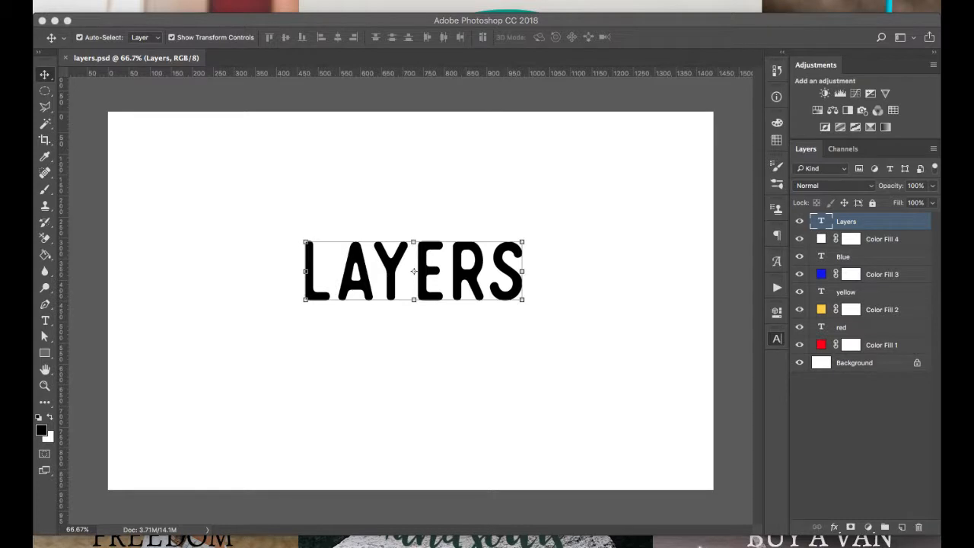
pyautogui.press('super+Tab')
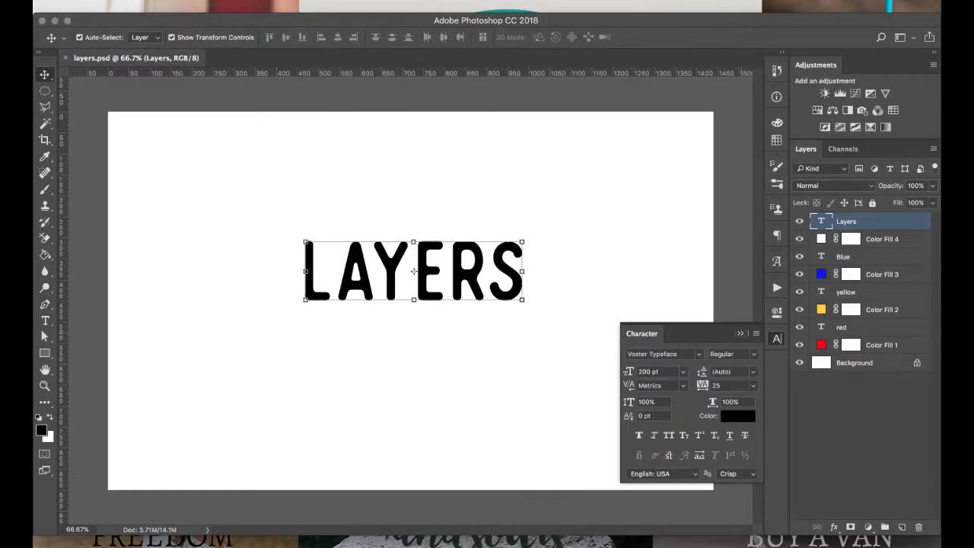
pyautogui.click(776, 338)
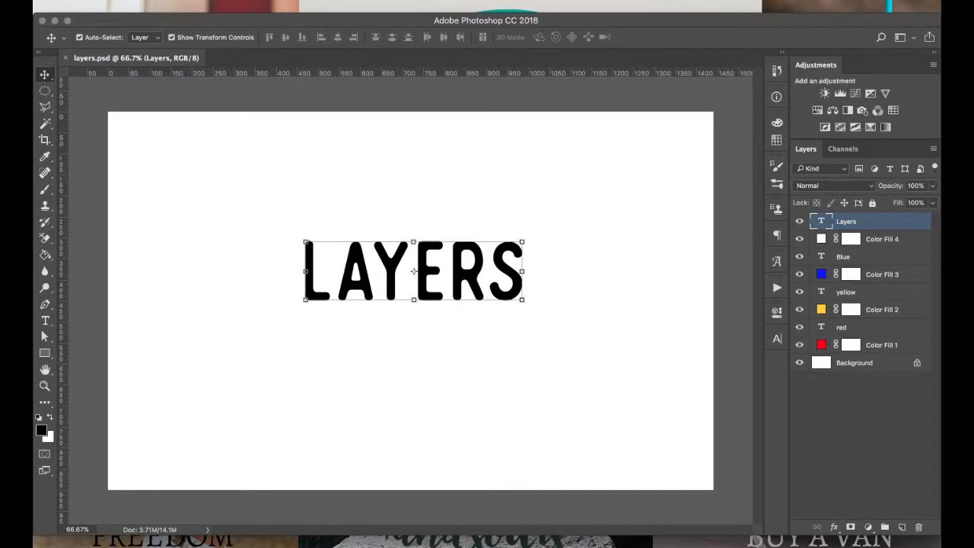
# Step: Open levels.psd and delete its title text layer and white Color Fill 1 layer
pyautogui.click(147, 4)
pyautogui.moveTo(174, 69)
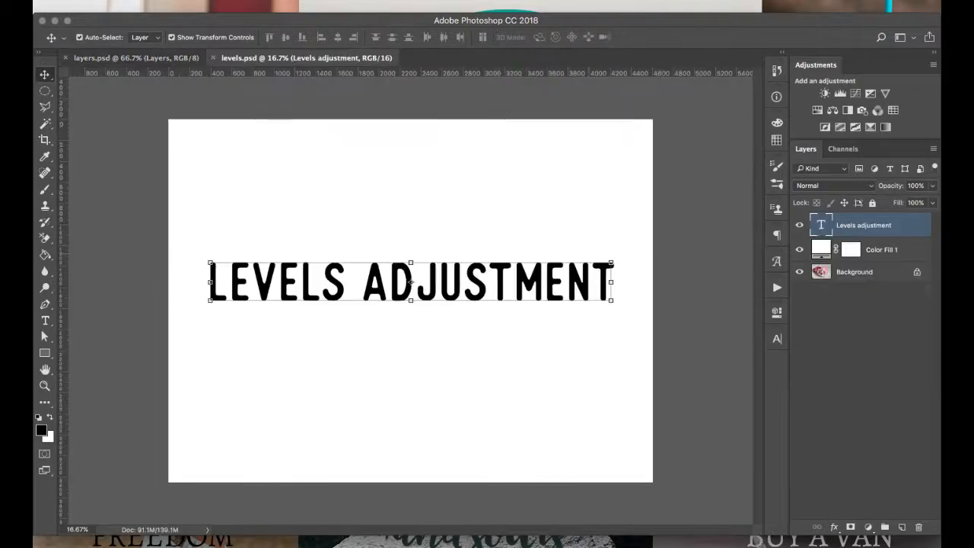
pyautogui.press('BackSpace')
pyautogui.press('BackSpace')
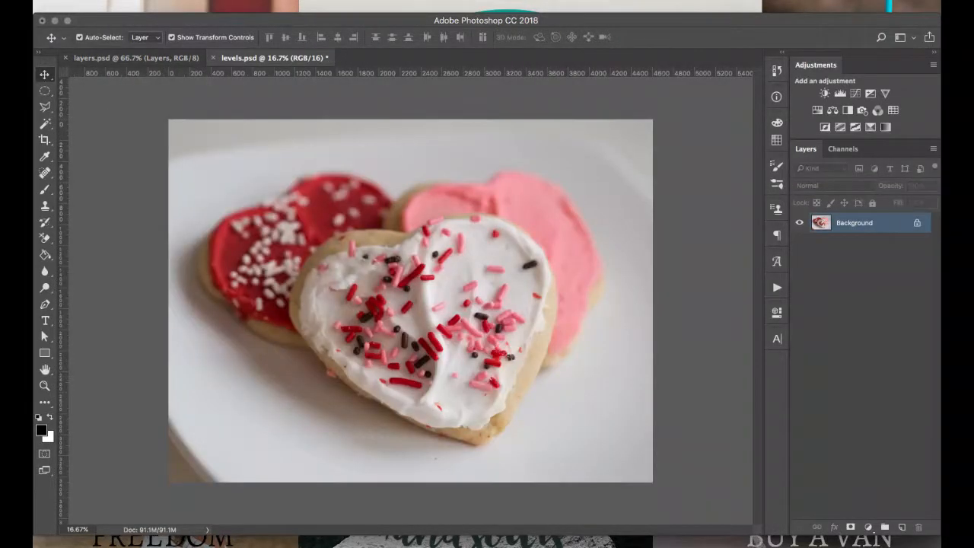
# Step: Run the Brighten Midtones action from the Product Shop POP! - 2017 set on the cookie photo
pyautogui.hotkey('alt', 'F9')
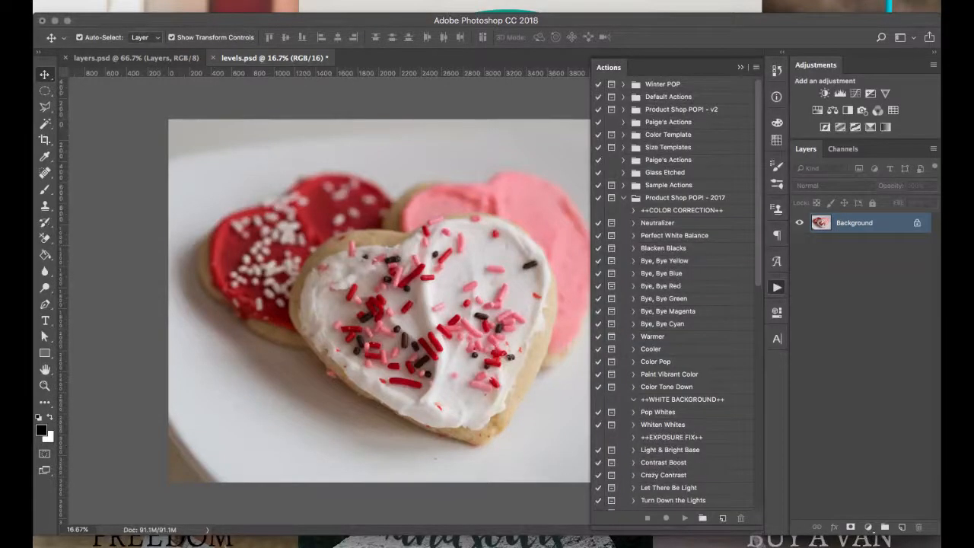
pyautogui.scroll(-1, 677, 293)
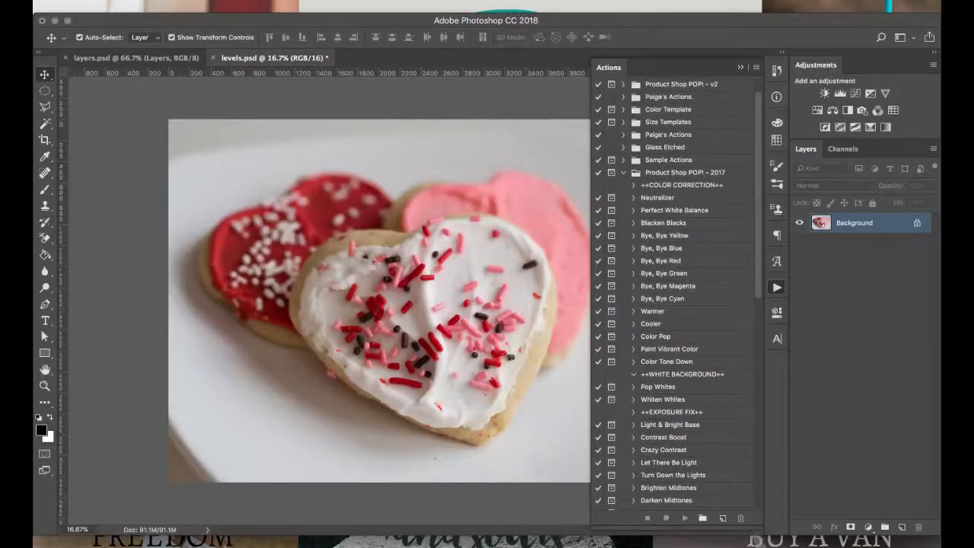
pyautogui.scroll(-5, 676, 293)
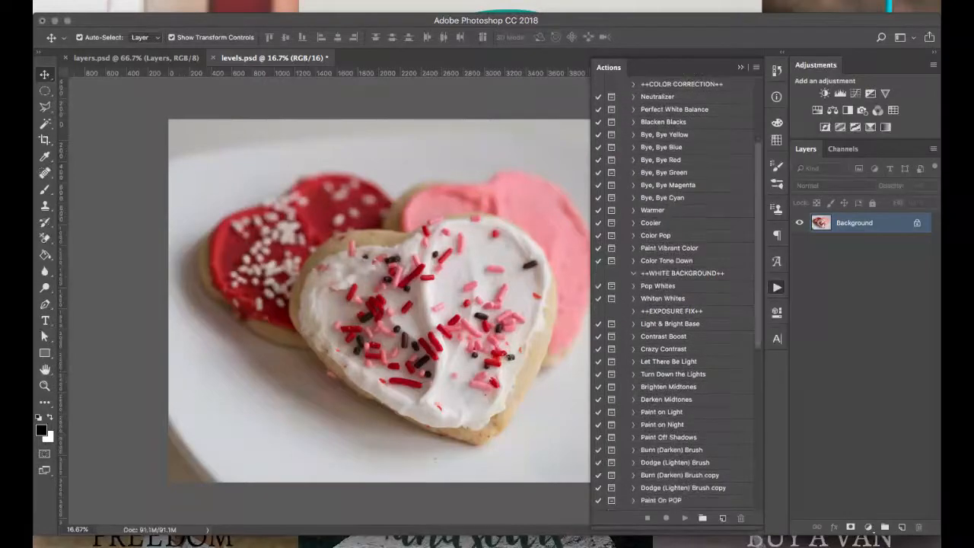
pyautogui.scroll(-1, 676, 293)
pyautogui.click(668, 374)
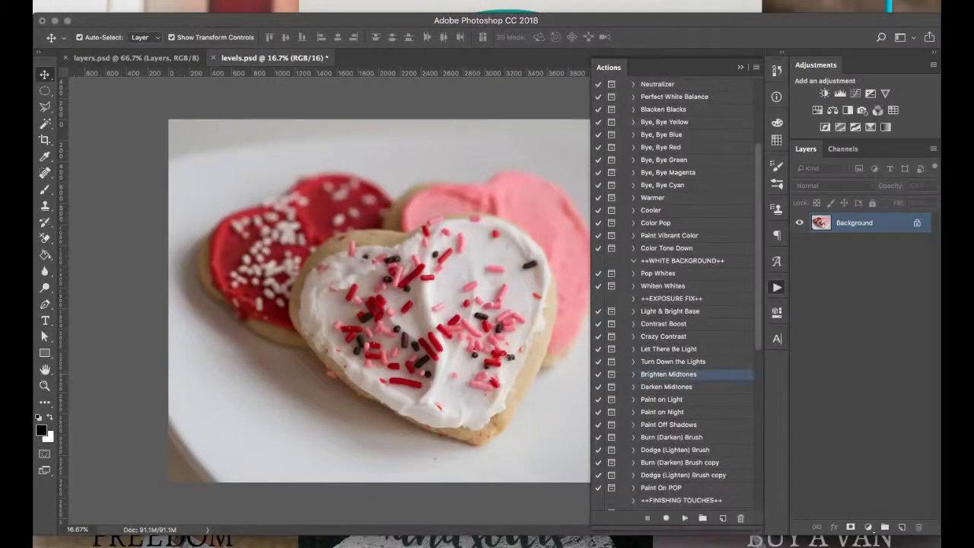
pyautogui.click(684, 517)
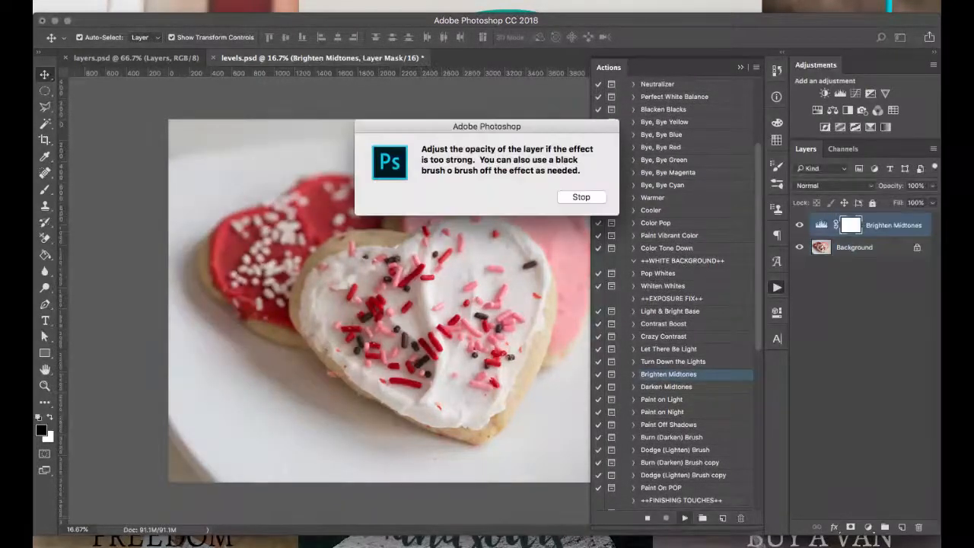
# Step: Run the Paint Vibrant Color action from the Product Shop POP! - 2017 set on the cookie photo
pyautogui.press('Return')
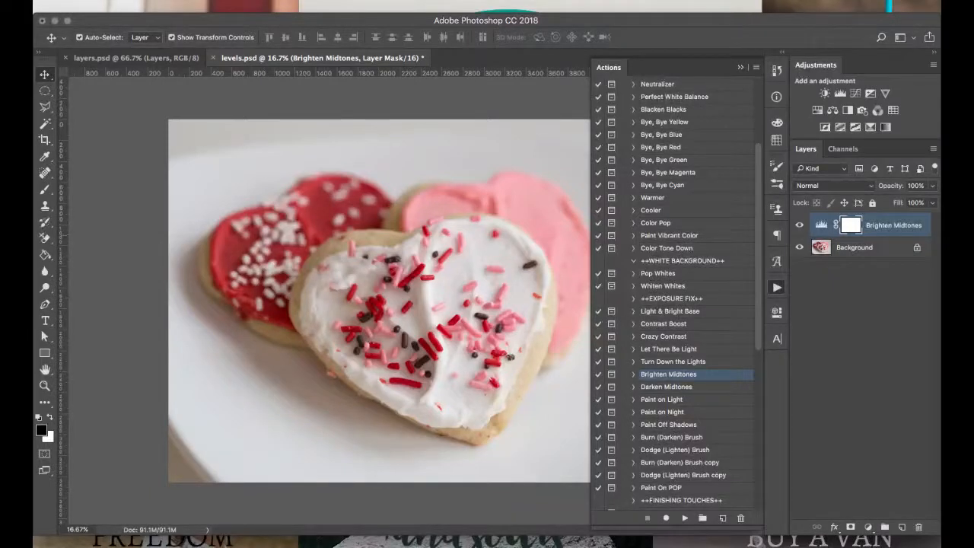
pyautogui.click(668, 235)
pyautogui.click(684, 518)
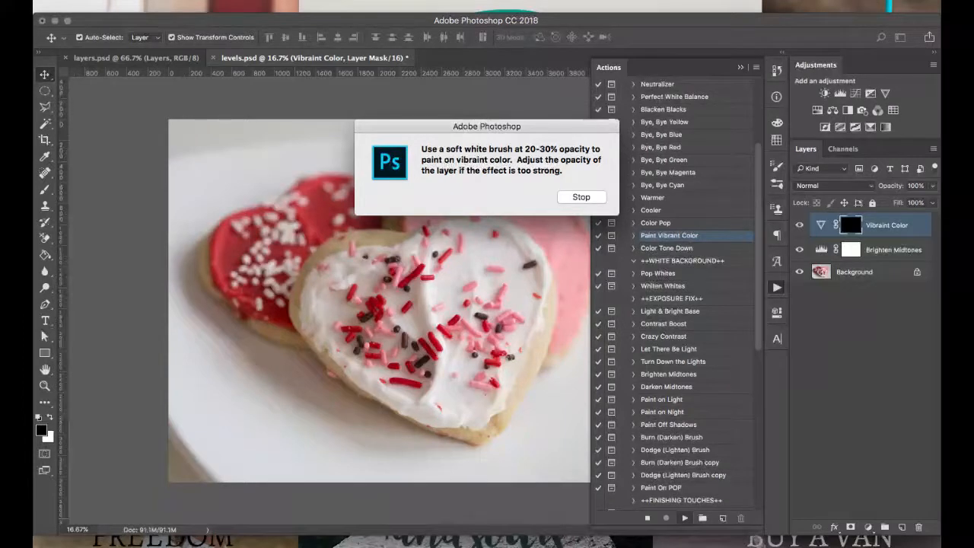
pyautogui.press('Return')
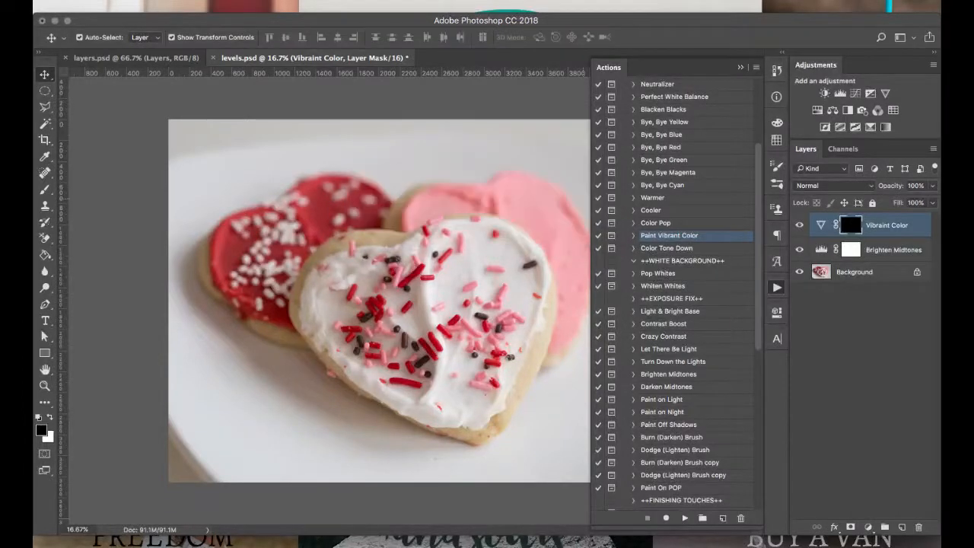
# Step: Paint over the cookies on the Vibrant Color layer mask with a soft white brush at 20% opacity
pyautogui.click(44, 189)
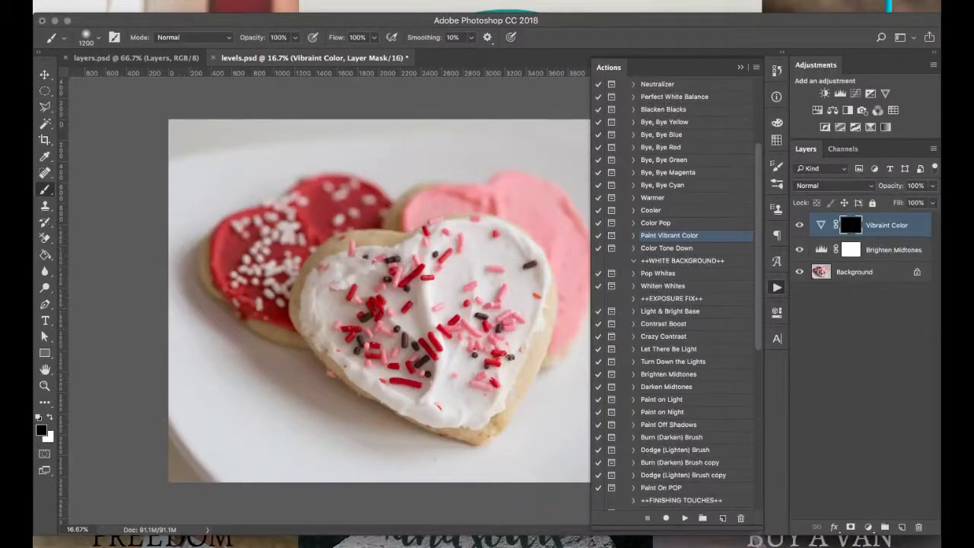
pyautogui.press('2')
pyautogui.press('x')
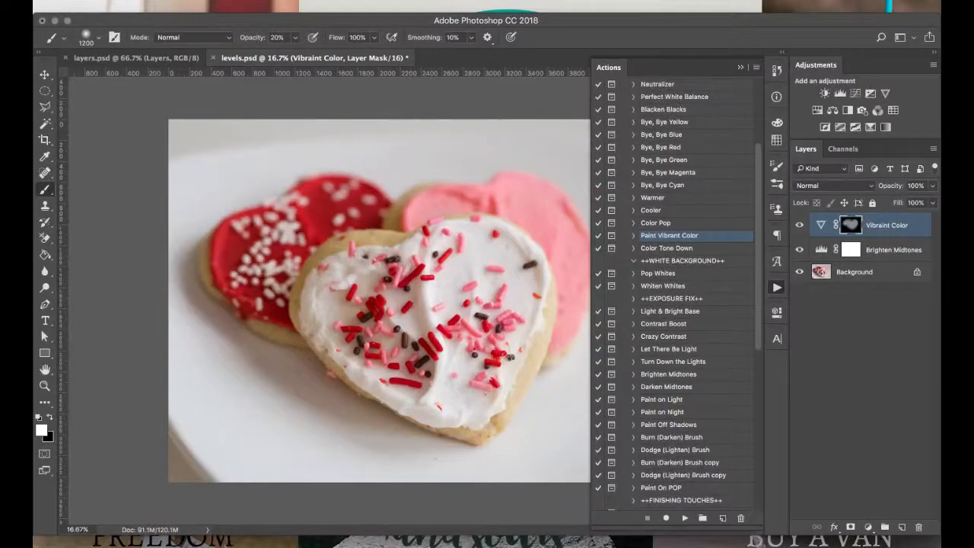
# Step: Undo the cookie photo's edits back to the Background layer alone and run the Willow action from the Luminous POP set
pyautogui.press('super+alt+z')
pyautogui.press('super+alt+z')
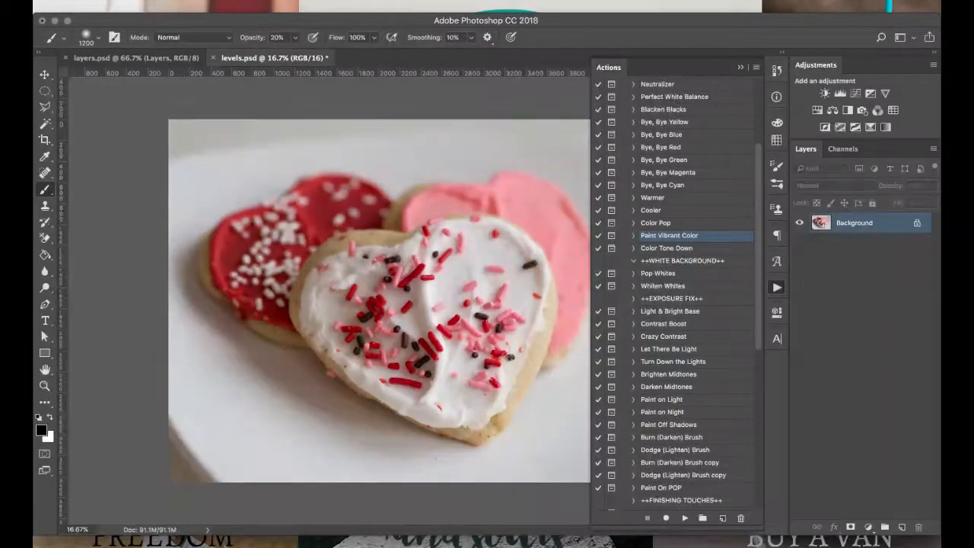
pyautogui.scroll(-10, 677, 295)
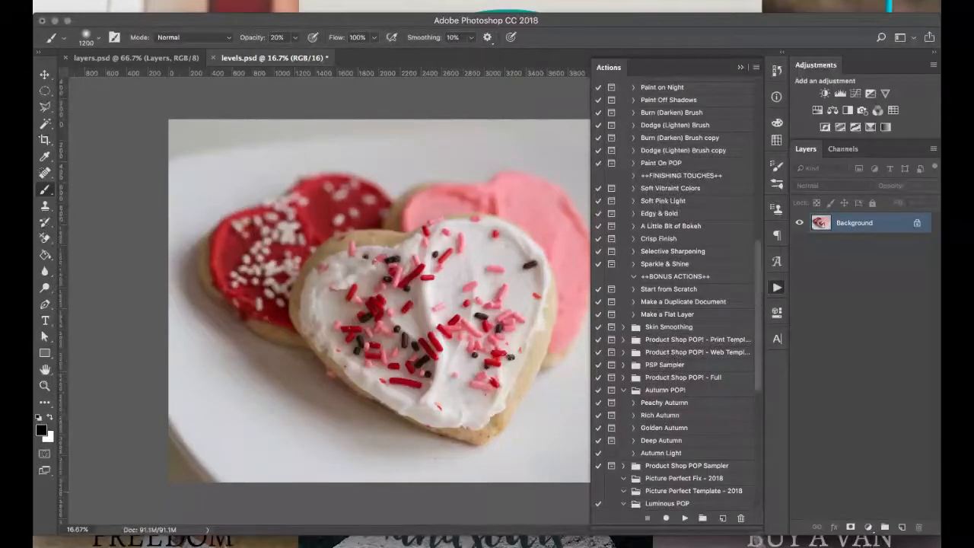
pyautogui.scroll(-10, 673, 297)
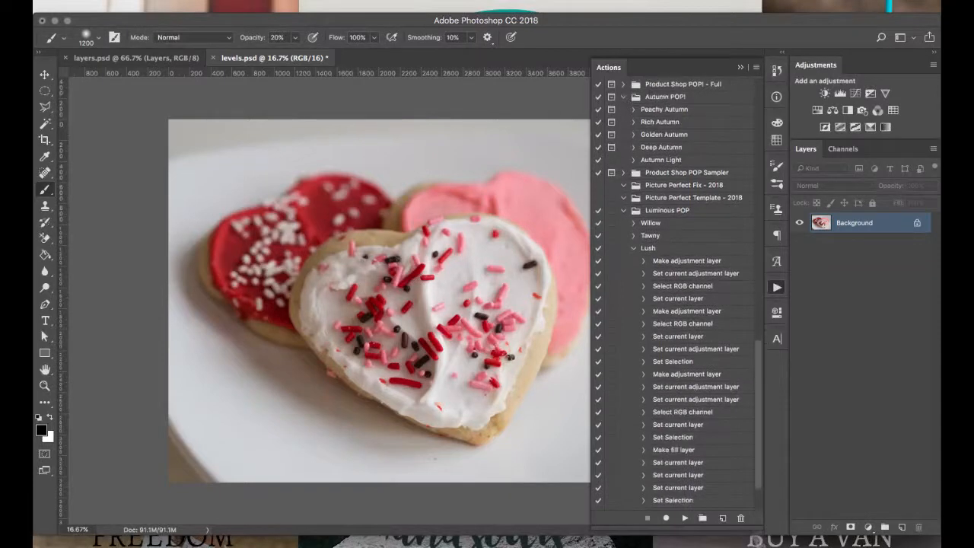
pyautogui.scroll(9, 673, 297)
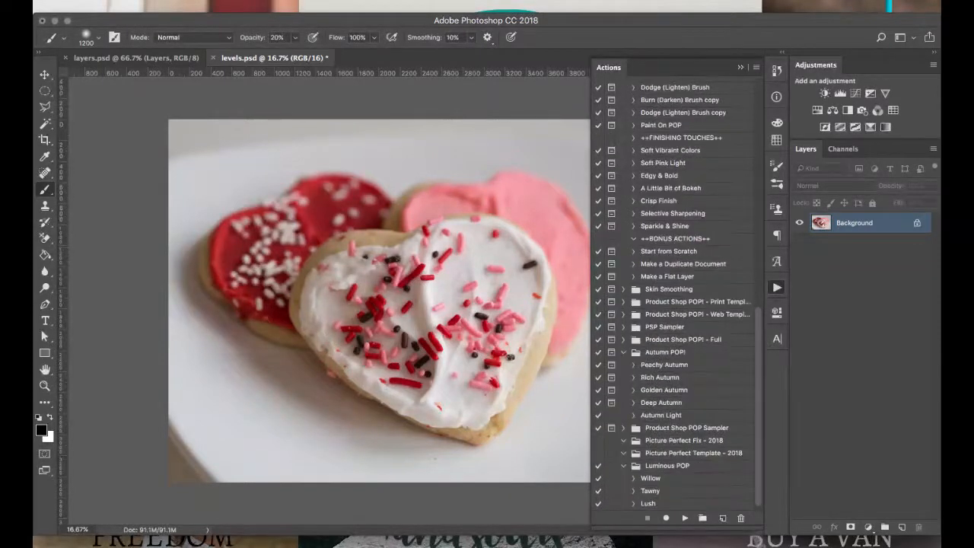
pyautogui.click(650, 477)
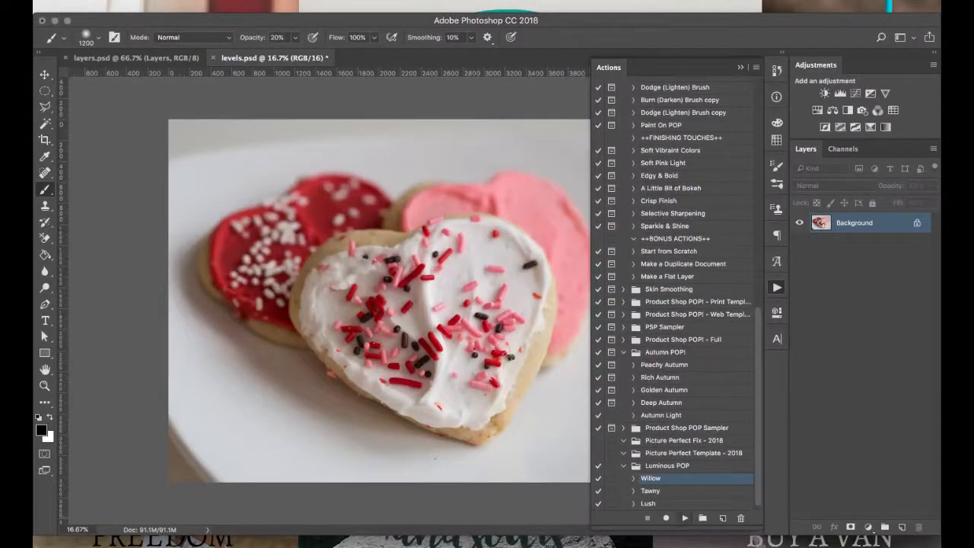
pyautogui.click(685, 518)
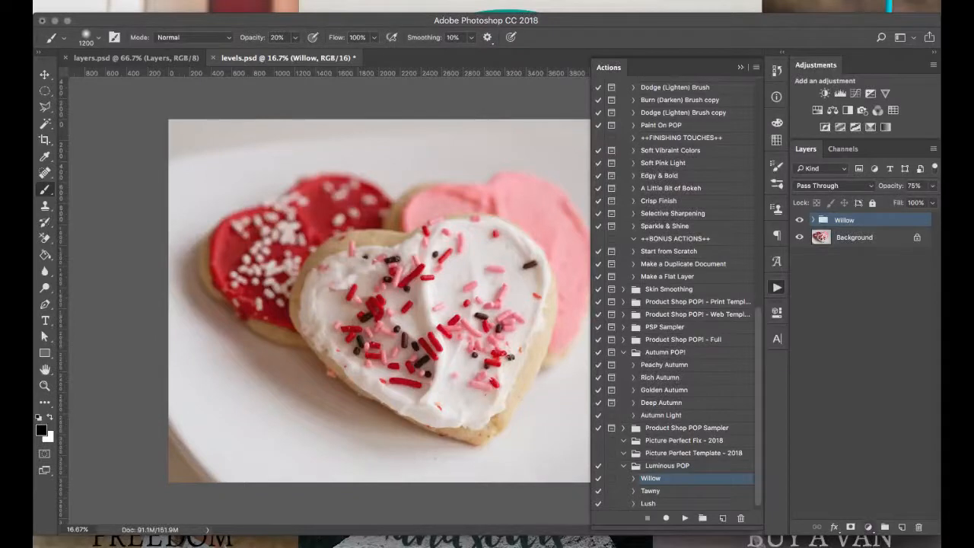
# Step: Add a Levels adjustment layer above the Willow group in the cookie photo
pyautogui.click(868, 526)
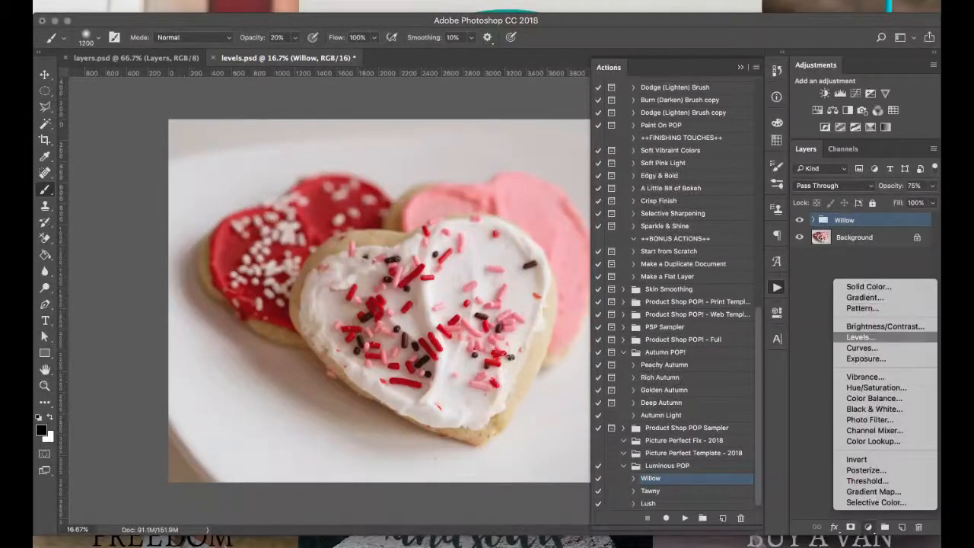
pyautogui.click(861, 337)
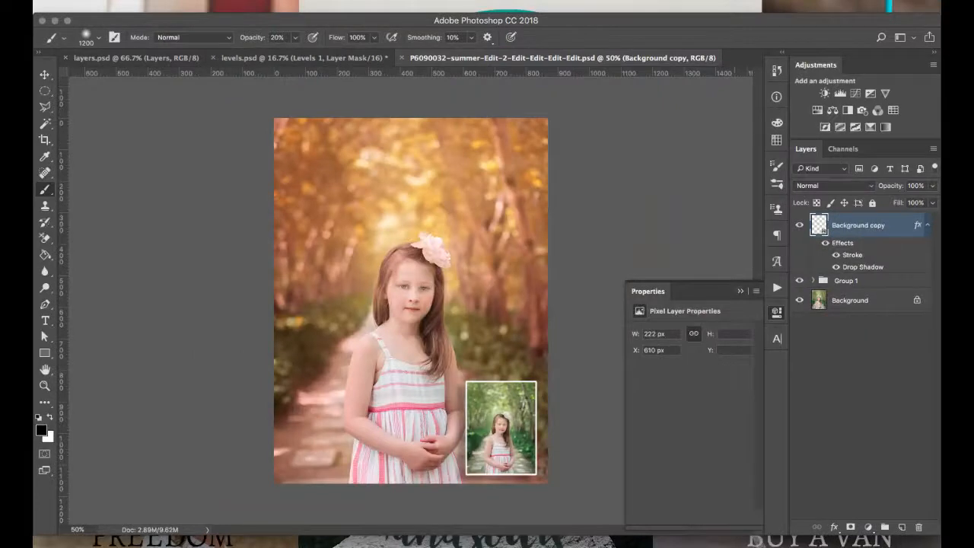
pyautogui.click(741, 291)
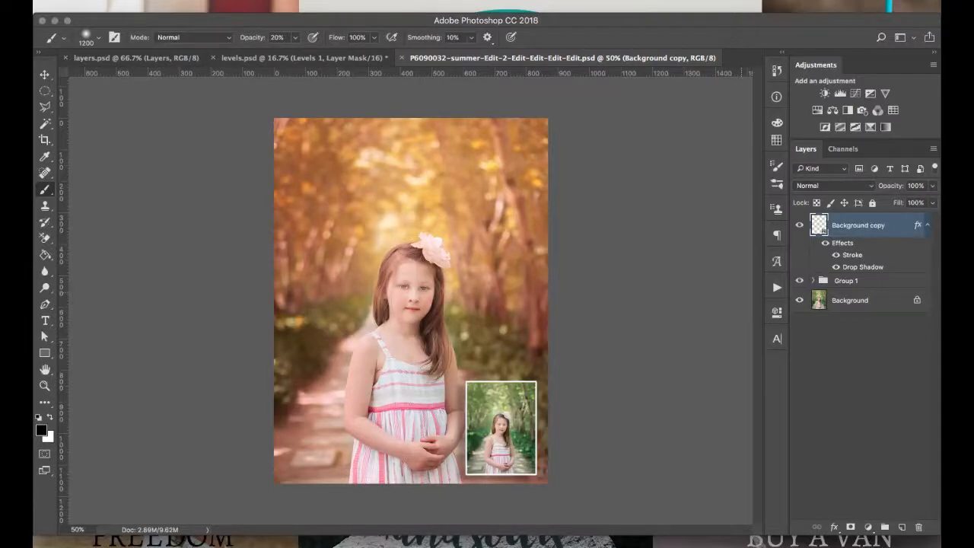
# Step: Delete the Background copy layer holding the framed inset picture from the portrait of the girl
pyautogui.press('super+equal')
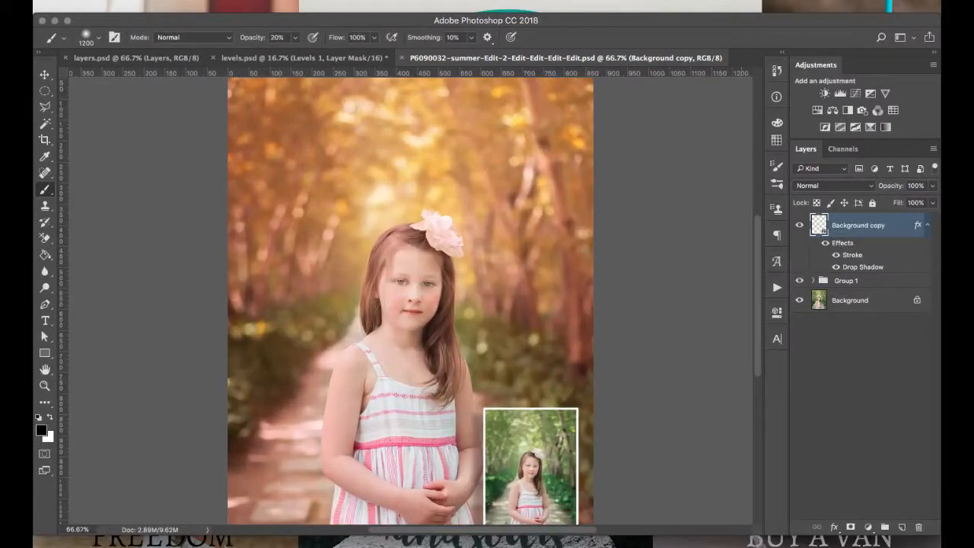
pyautogui.press('super+minus')
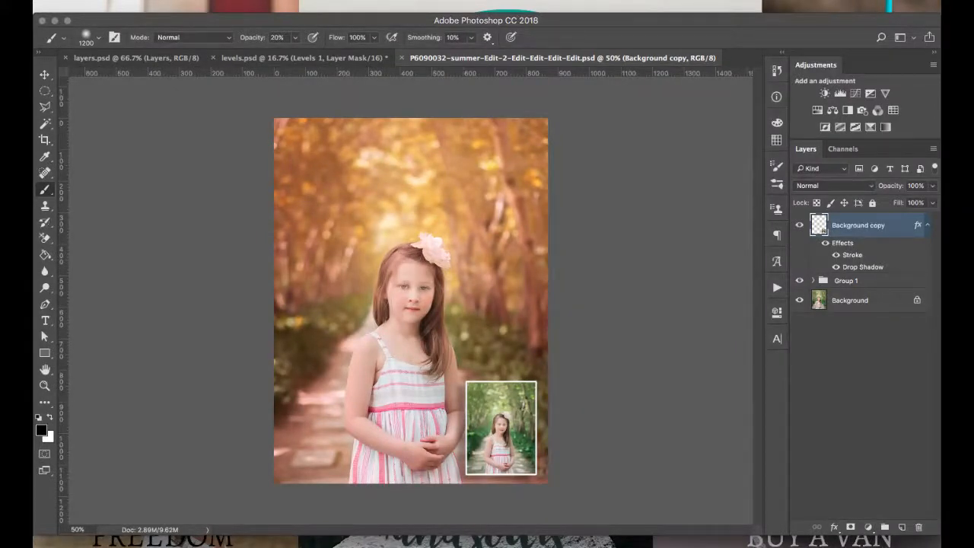
pyautogui.press('Delete')
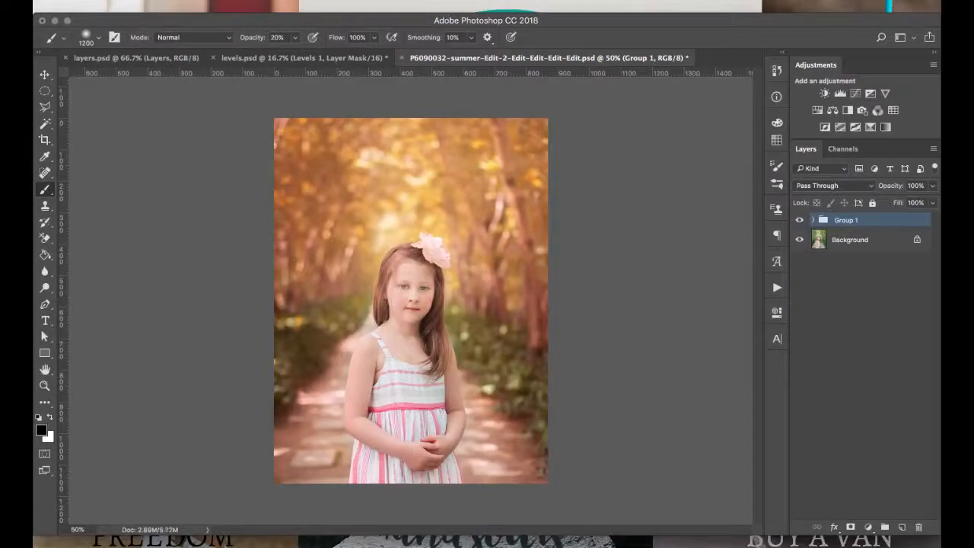
# Step: Toggle Group 1's visibility to compare the autumn edit with the original green photo, leaving the group hidden
pyautogui.press('super+comma')
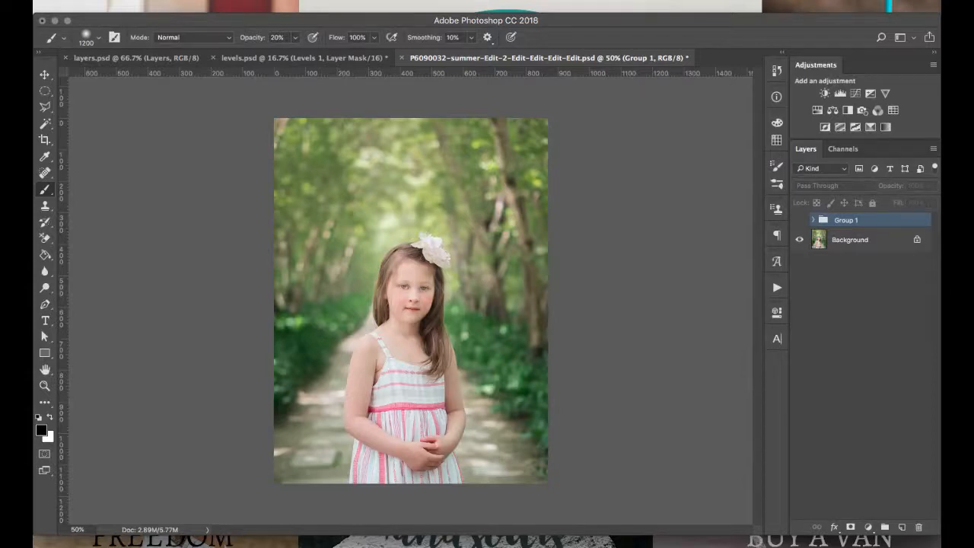
pyautogui.press('super+comma')
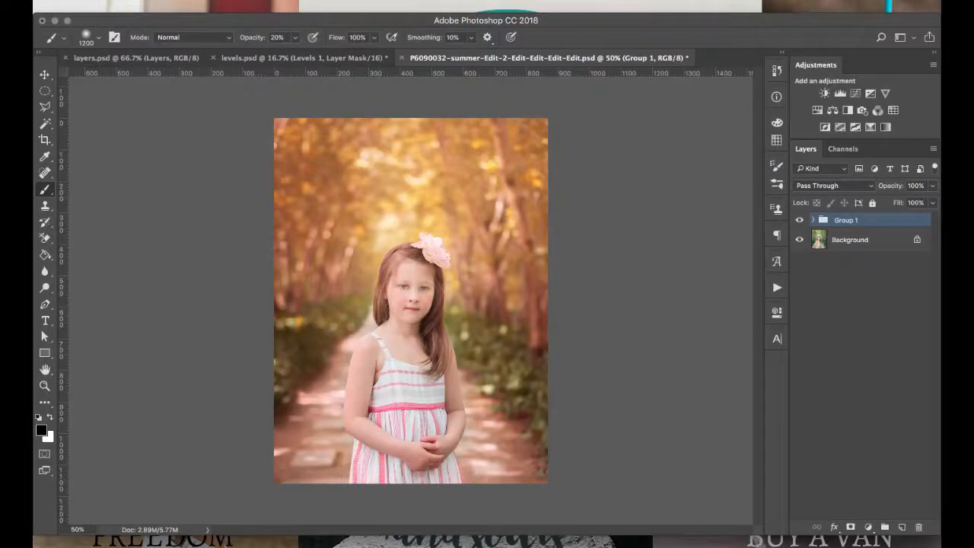
pyautogui.press('super+comma')
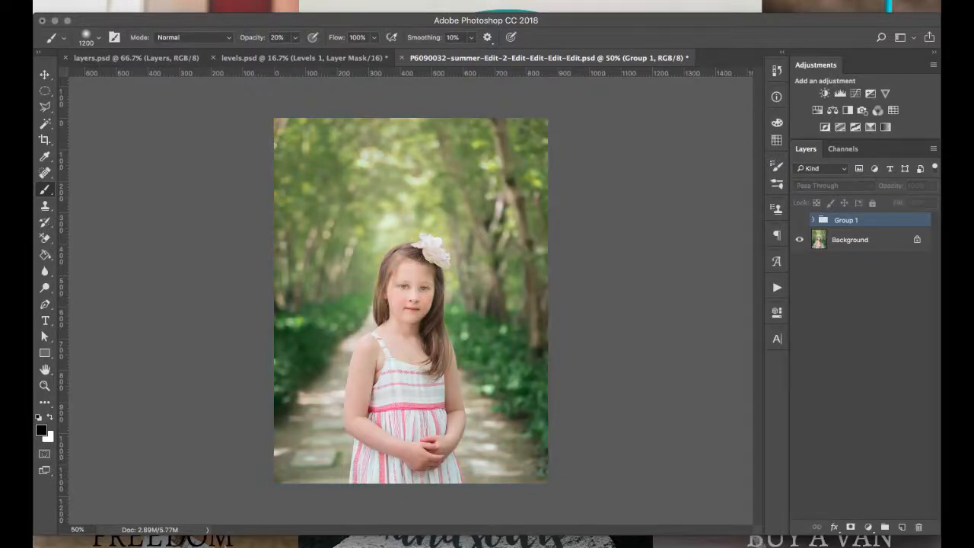
# Step: Run the Brighten Midtones action on the portrait's Background layer and lower the resulting layer's opacity to 70%
pyautogui.click(850, 240)
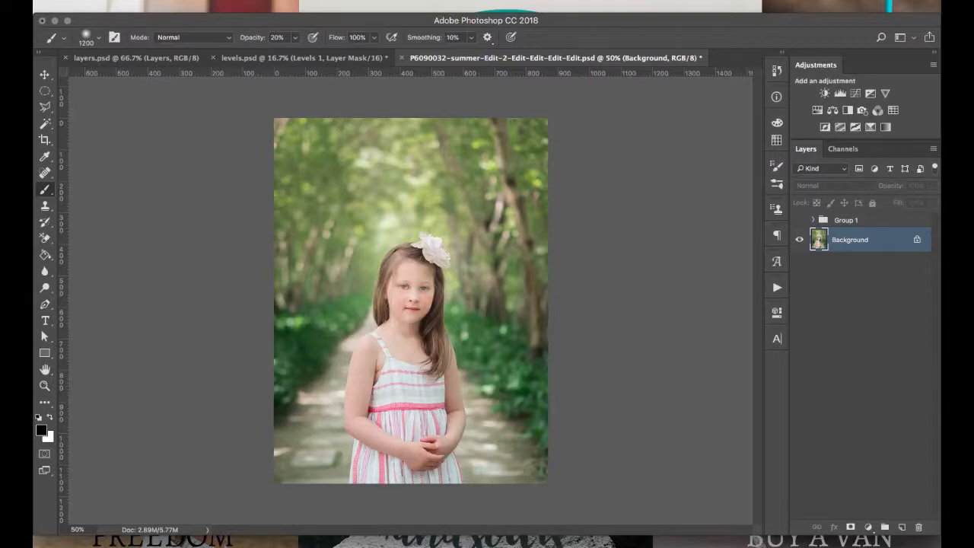
pyautogui.click(776, 287)
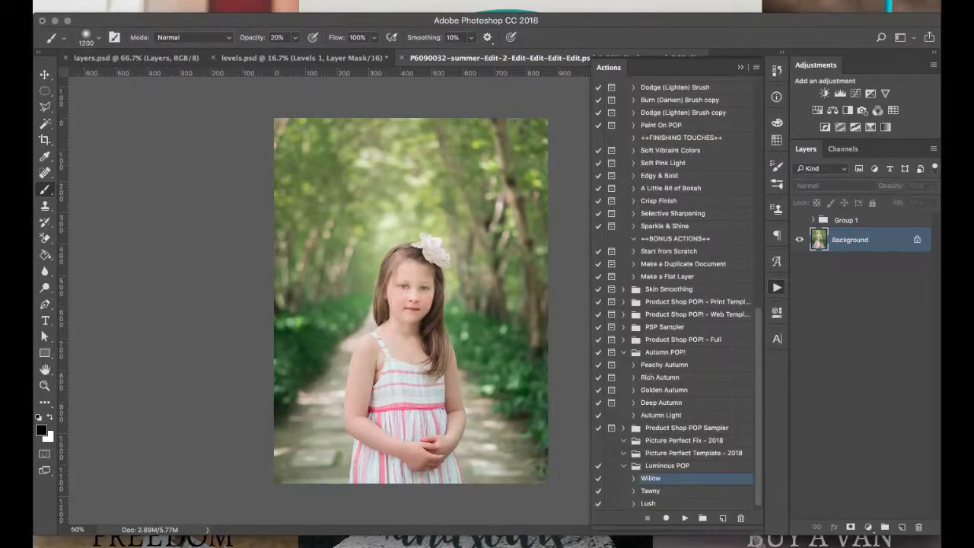
pyautogui.scroll(10, 677, 293)
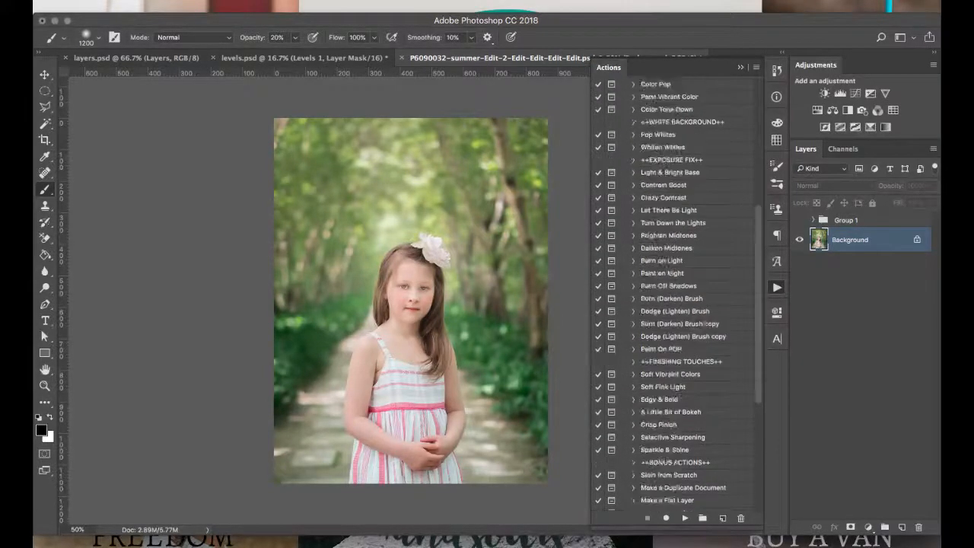
pyautogui.scroll(2, 677, 293)
pyautogui.scroll(1, 677, 293)
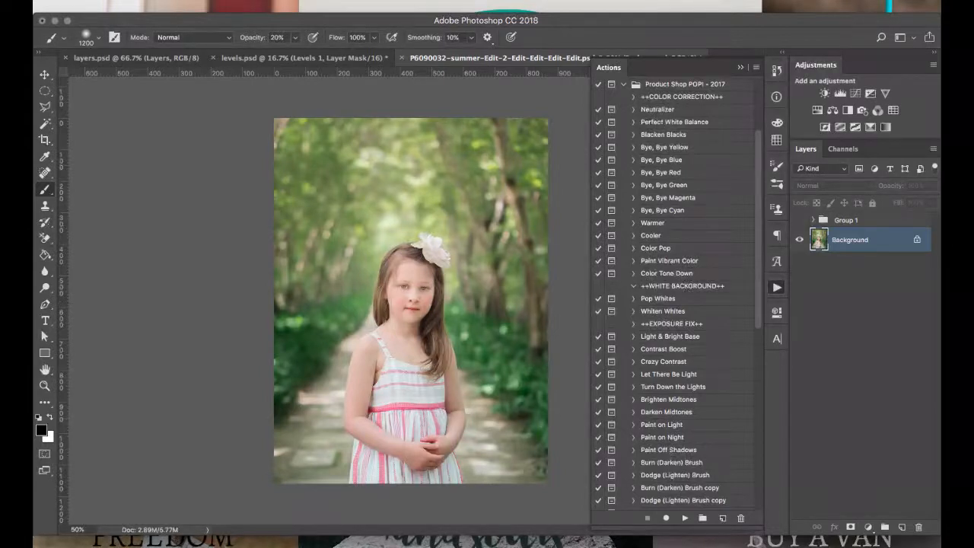
pyautogui.click(668, 399)
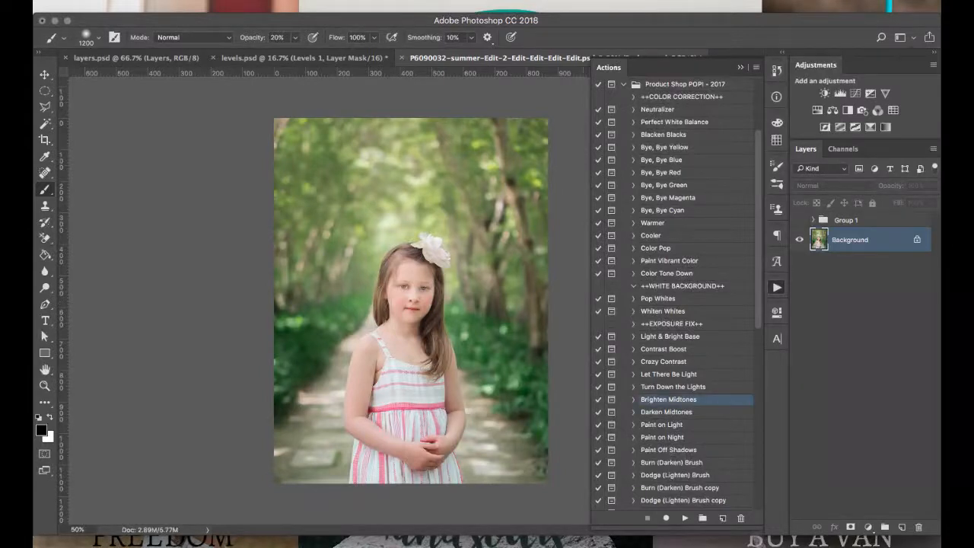
pyautogui.click(685, 518)
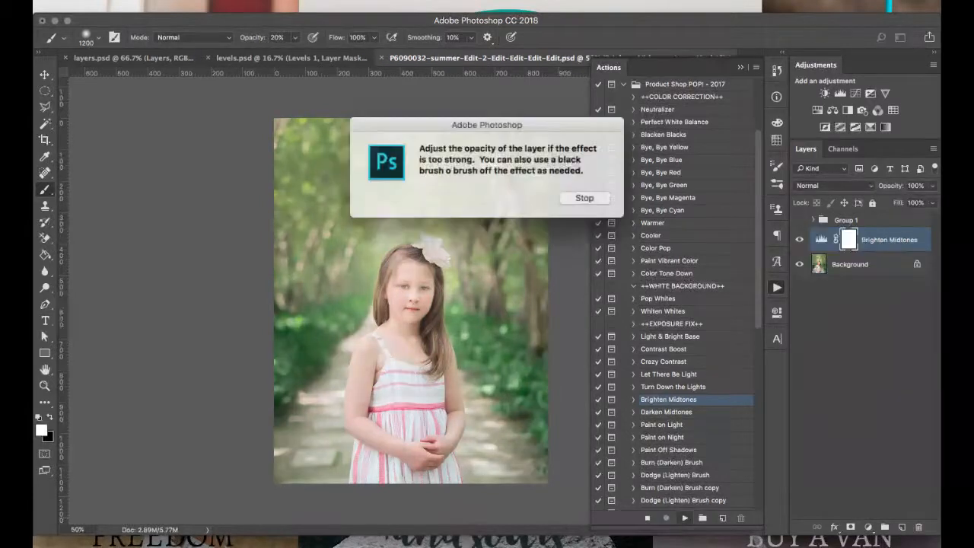
pyautogui.press('Return')
pyautogui.click(932, 203)
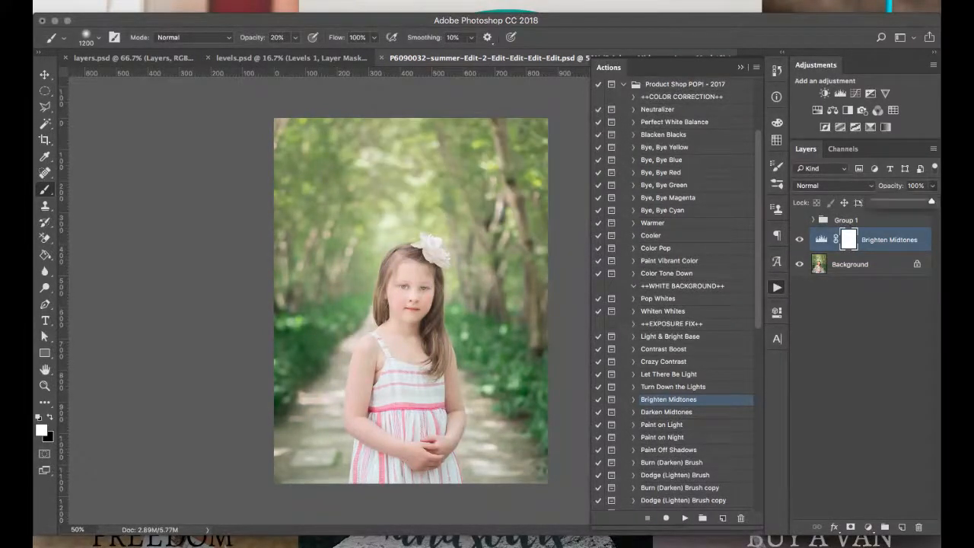
pyautogui.moveTo(931, 201); pyautogui.dragTo(913, 200)
# Step: Paint over the girl on the Brighten Midtones mask with a 200 px black brush at 20% opacity, and revert the portrait to its Background layer
pyautogui.press('[')
pyautogui.press('[')
pyautogui.press('[')
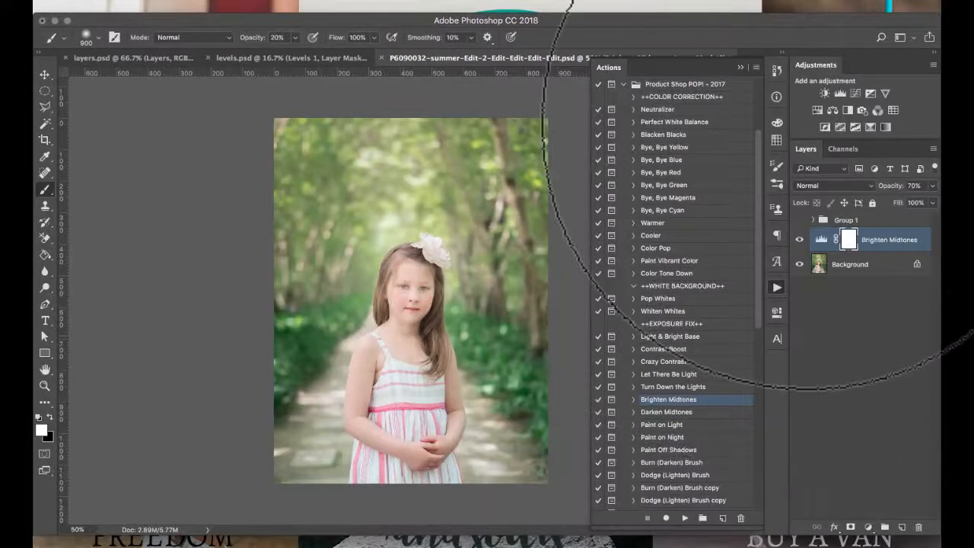
pyautogui.press('[')
pyautogui.press('[')
pyautogui.press('[')
pyautogui.press('[')
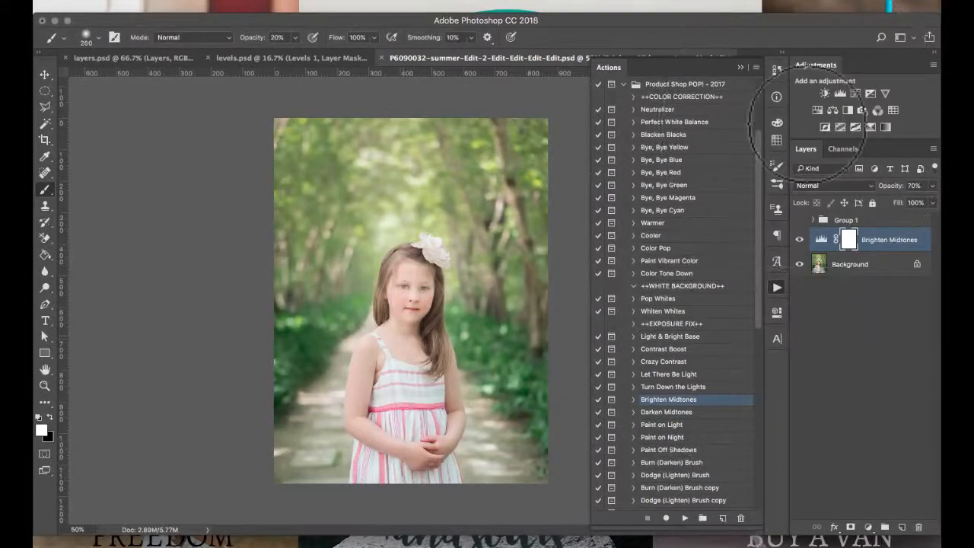
pyautogui.press('x')
pyautogui.press('[')
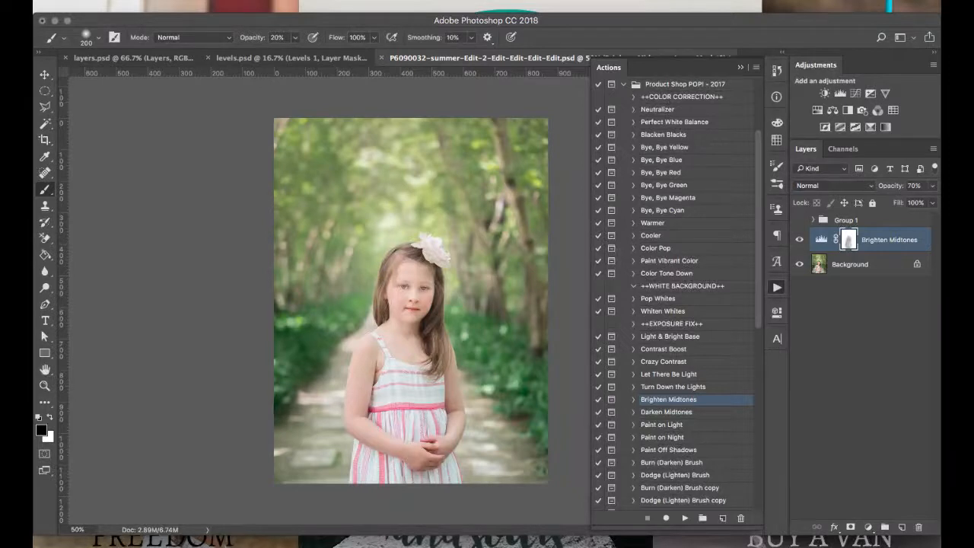
pyautogui.press('super+z')
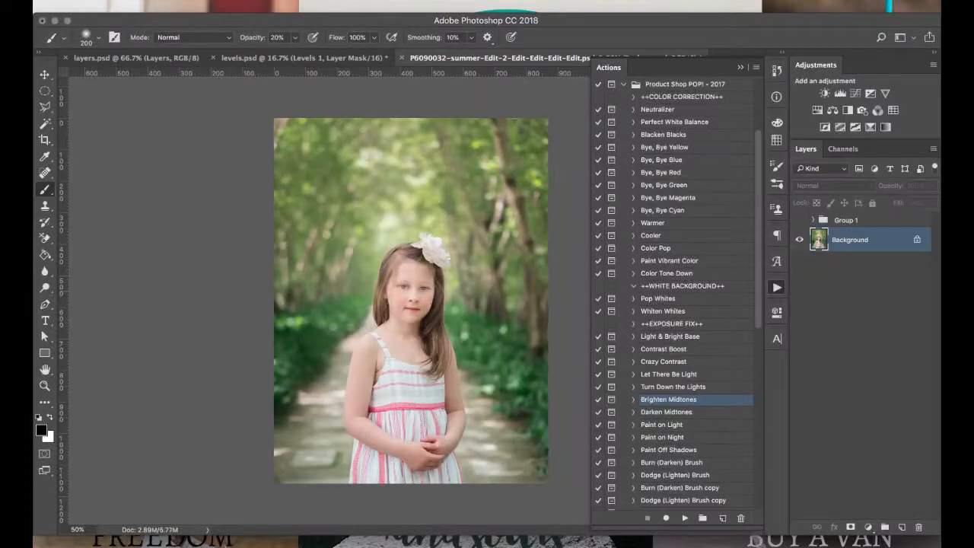
# Step: Run the Willow action from the Luminous POP set on the portrait's Background layer, hiding and reshowing the actions list to view the result
pyautogui.scroll(-10, 673, 292)
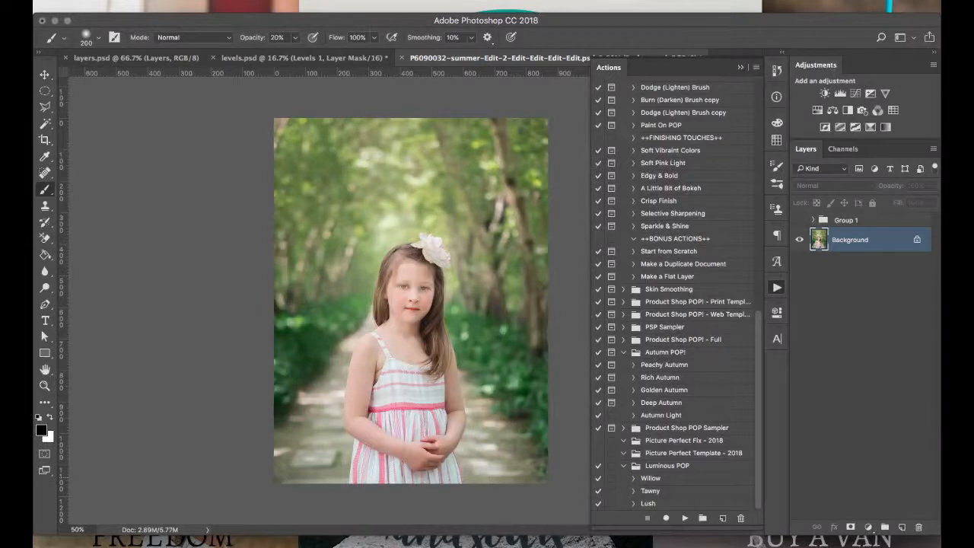
pyautogui.click(650, 477)
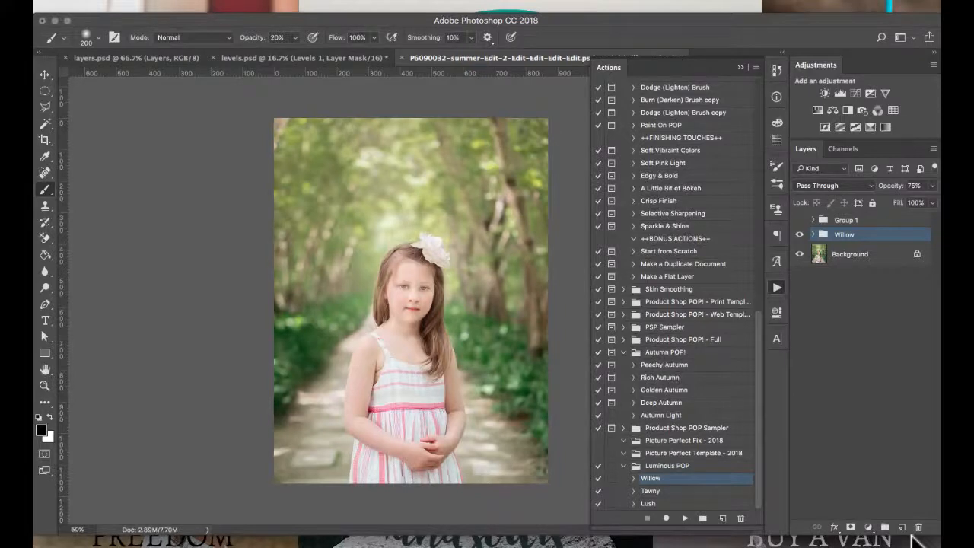
pyautogui.hotkey('alt', 'F9')
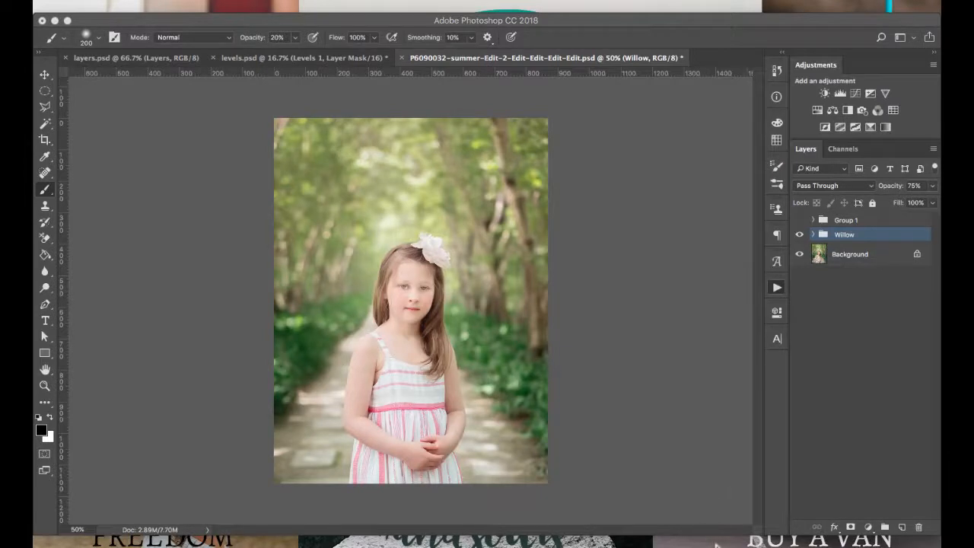
pyautogui.hotkey('alt', 'F9')
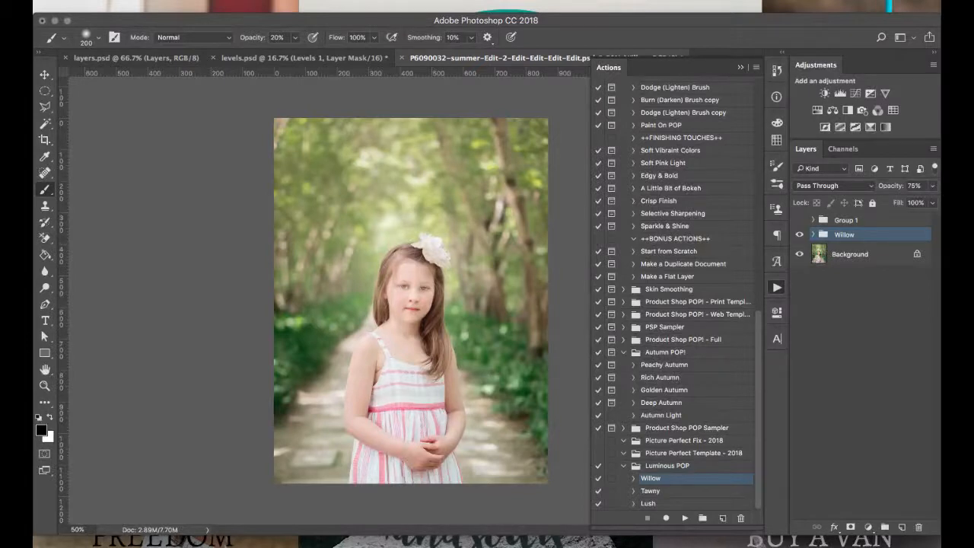
# Step: Hide the actions list, switch to Lightroom Classic and view the White Balance collection as a Library grid
pyautogui.hotkey('alt', 'F9')
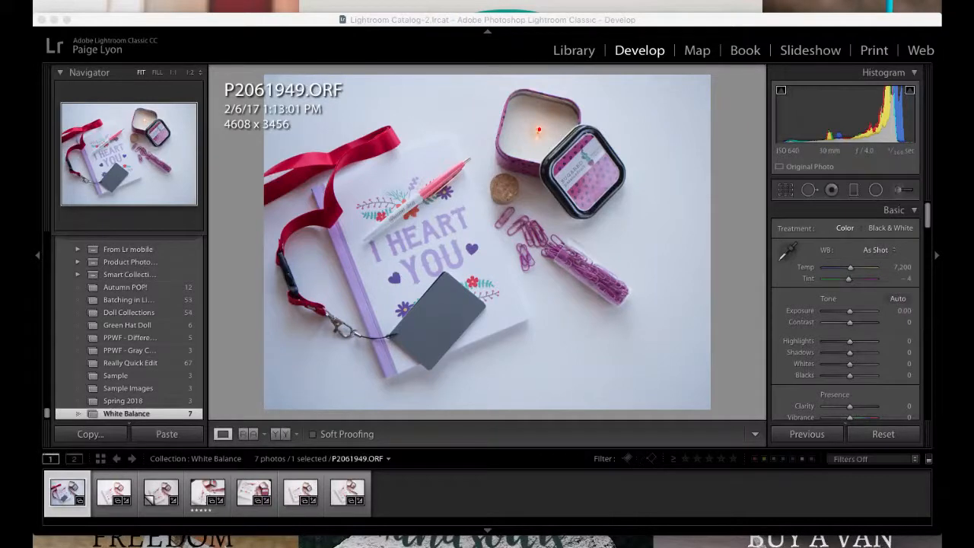
pyautogui.press('super+Tab')
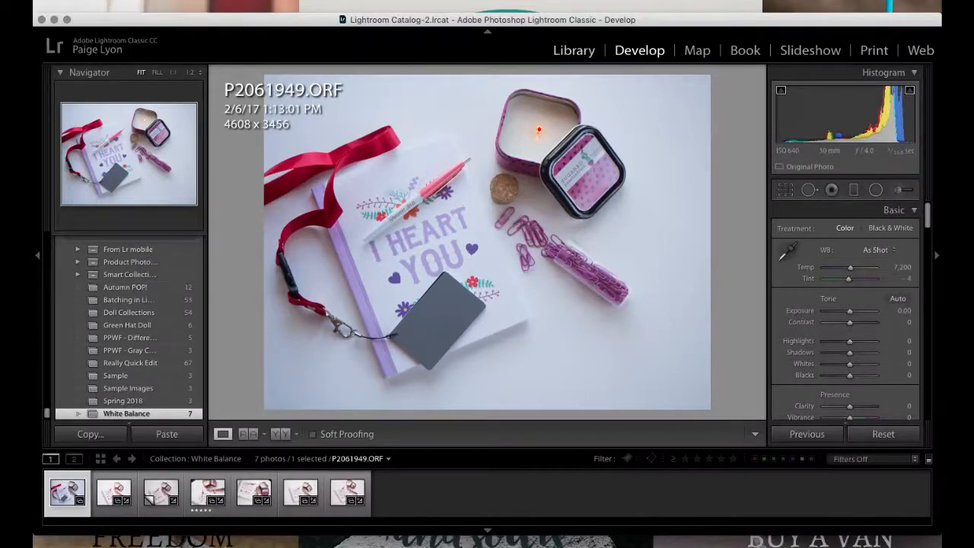
pyautogui.click(574, 50)
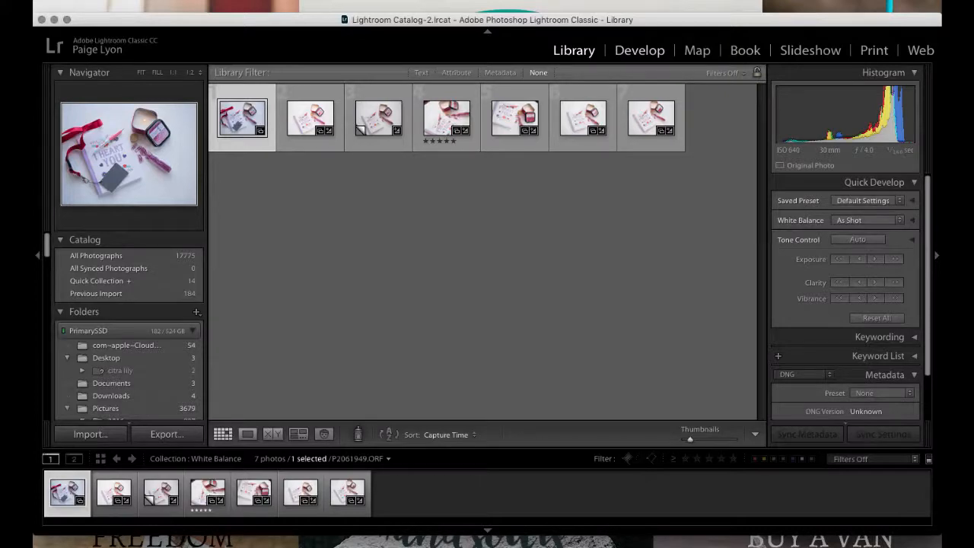
# Step: Develop the planner photo with Exposure +0.60, white balance sampled from the gray card, Highlights −56, Shadows +30 and Whites +56
pyautogui.press('d')
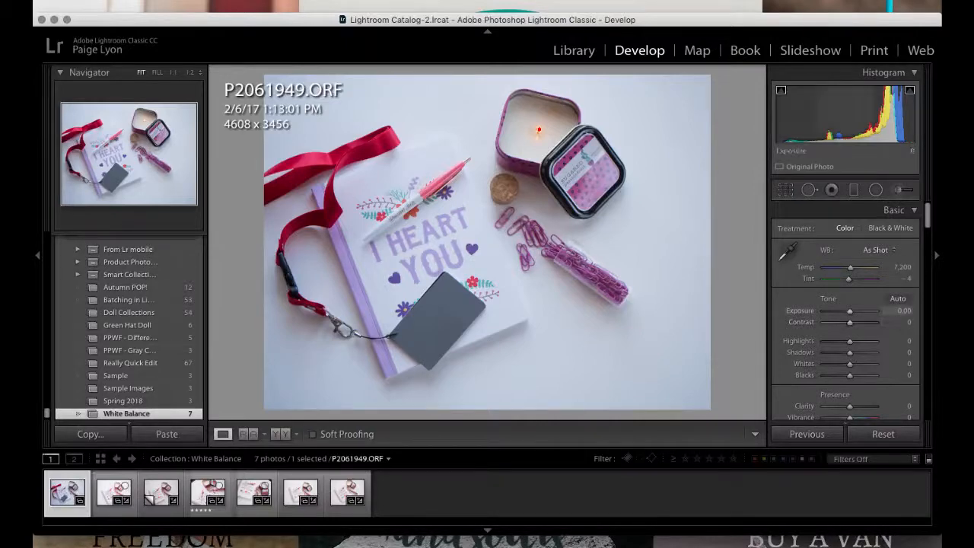
pyautogui.moveTo(849, 311); pyautogui.dragTo(852, 311)
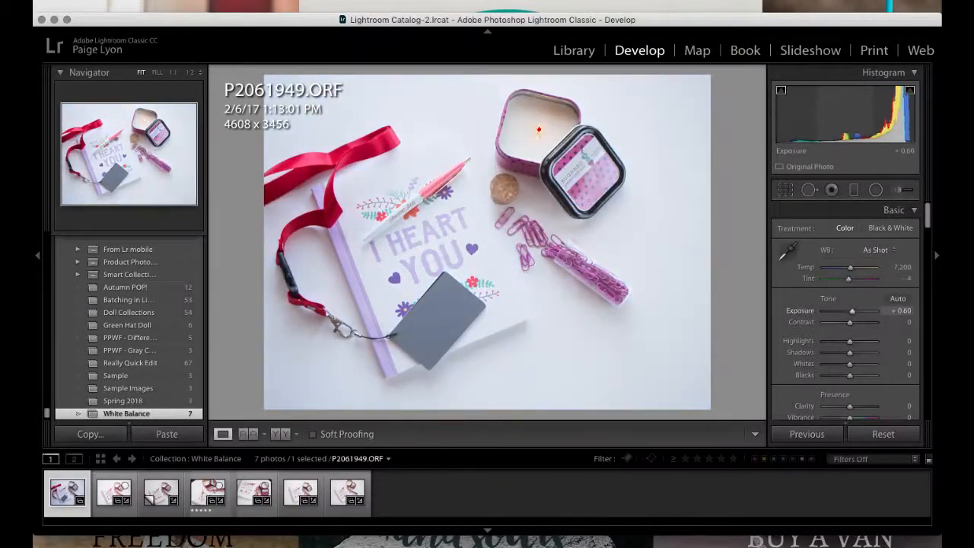
pyautogui.click(788, 251)
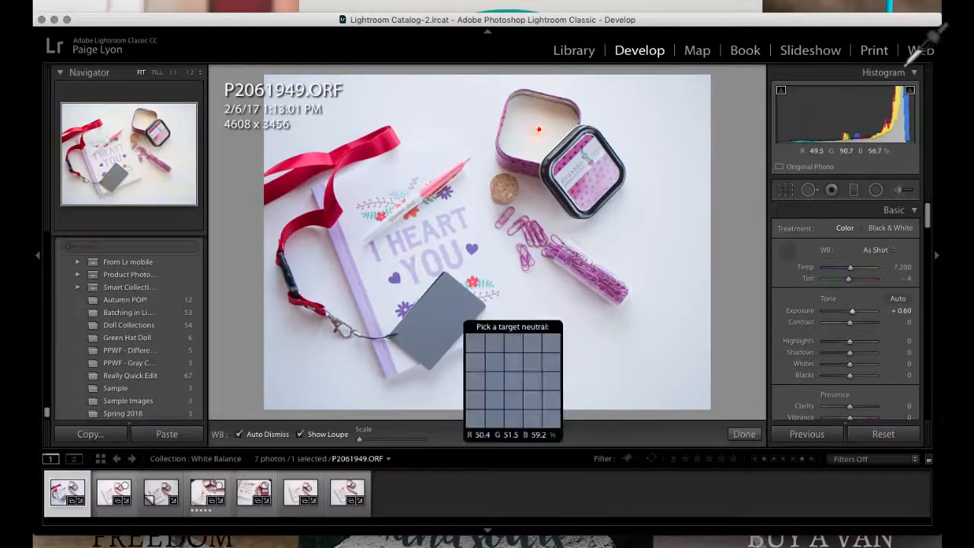
pyautogui.click(456, 315)
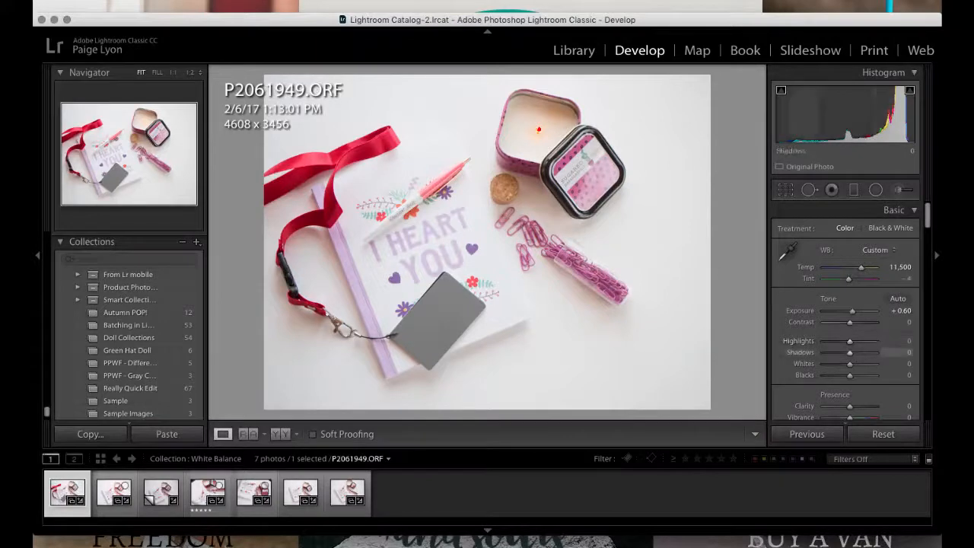
pyautogui.moveTo(849, 341); pyautogui.dragTo(864, 364)
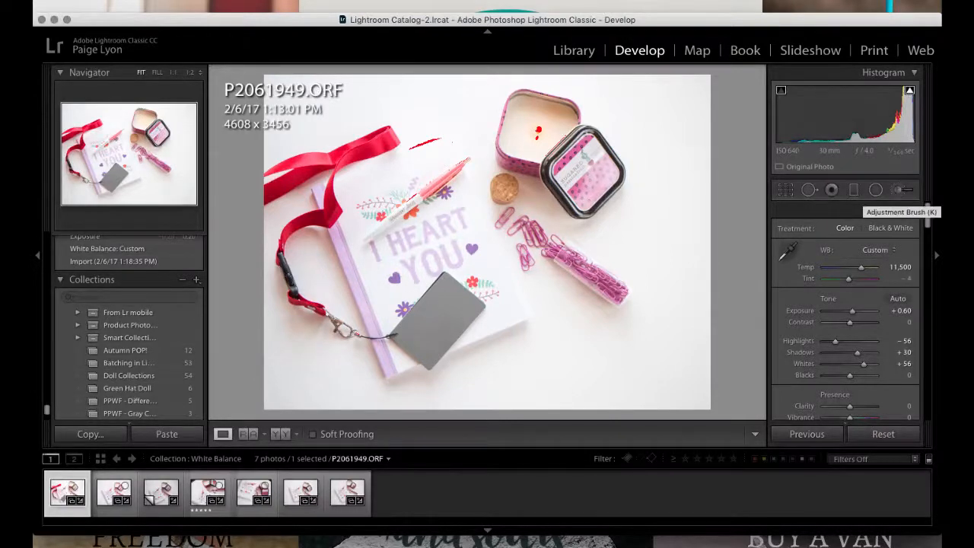
# Step: Paint an Adjustment Brush mask over the planner photo's lower background, with its Exposure set to 0.00 and Shadows to 62
pyautogui.click(898, 190)
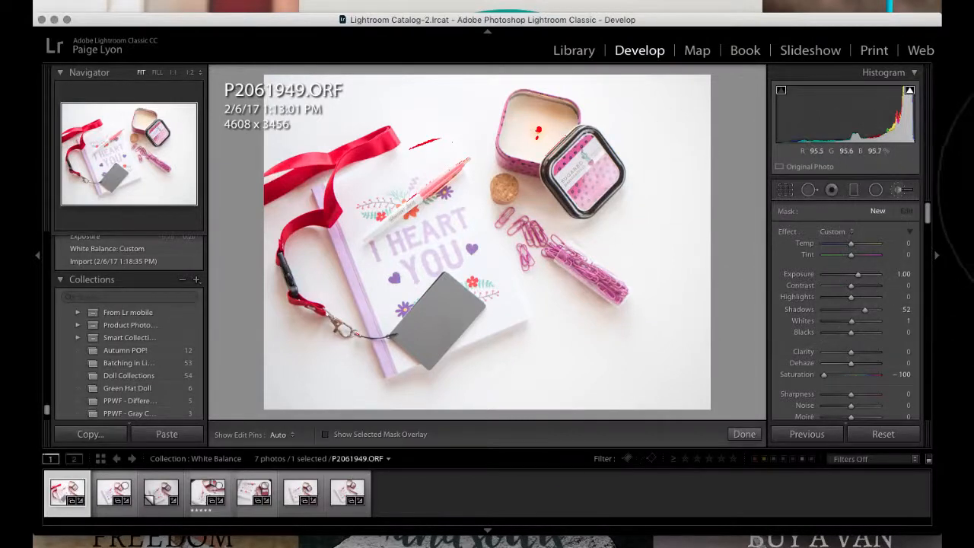
pyautogui.click(537, 366)
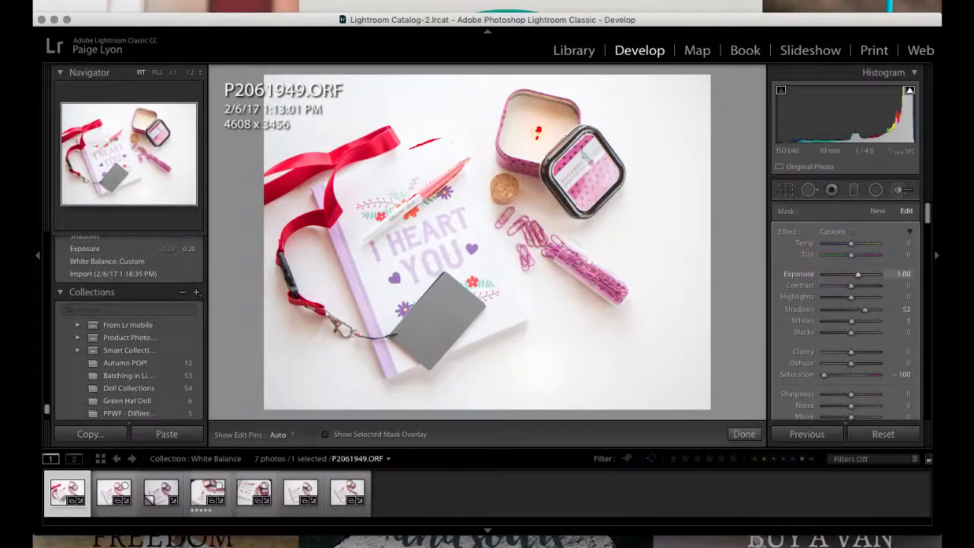
pyautogui.moveTo(858, 274); pyautogui.dragTo(850, 274)
pyautogui.moveTo(864, 309); pyautogui.dragTo(867, 308)
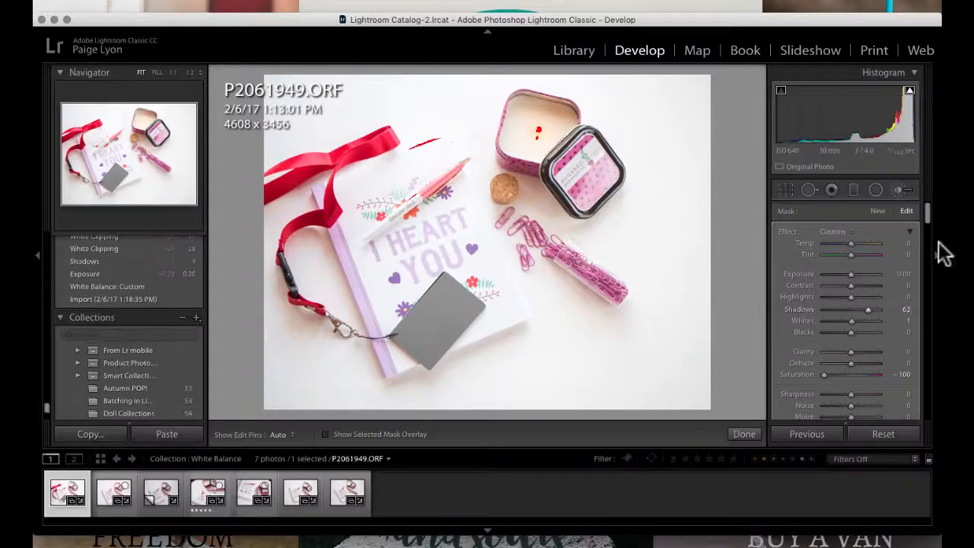
# Step: Toggle the edit pins, show the mask overlay to examine the brushed area, and leave the Adjustment Brush
pyautogui.press('h')
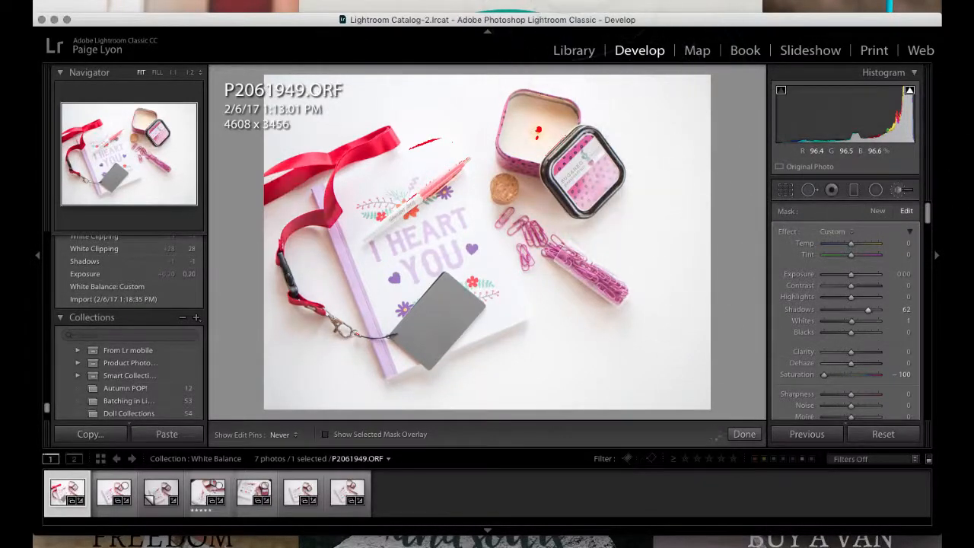
pyautogui.press('h')
pyautogui.press('h')
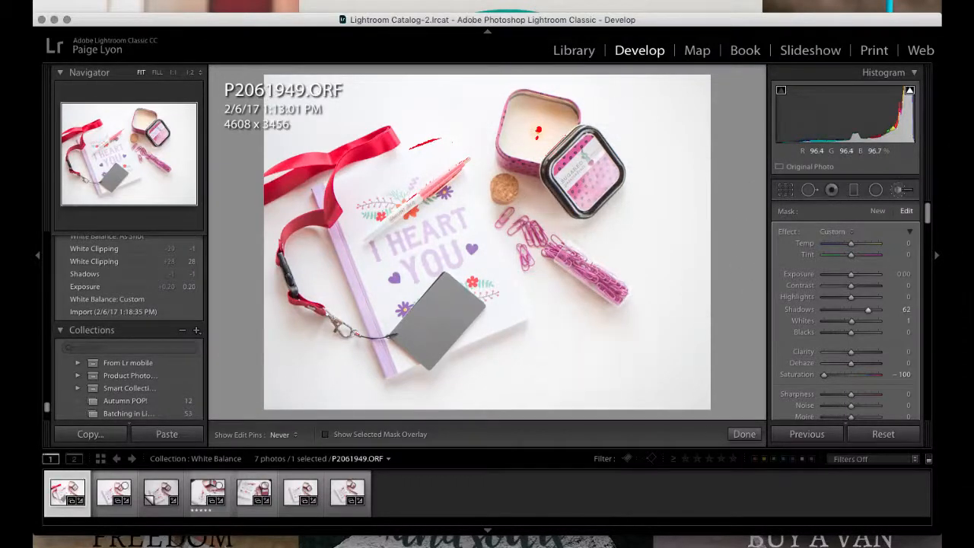
pyautogui.press('h')
pyautogui.press('o')
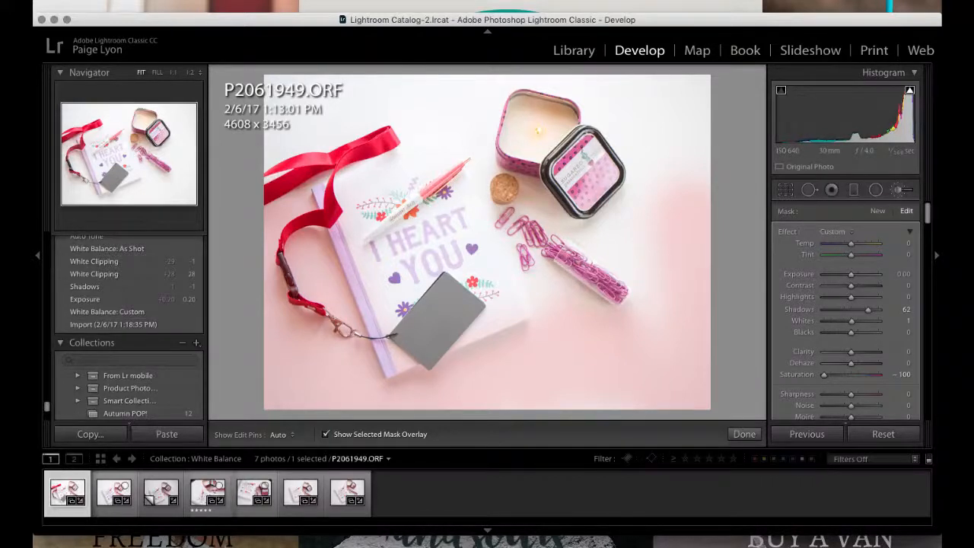
pyautogui.press('k')
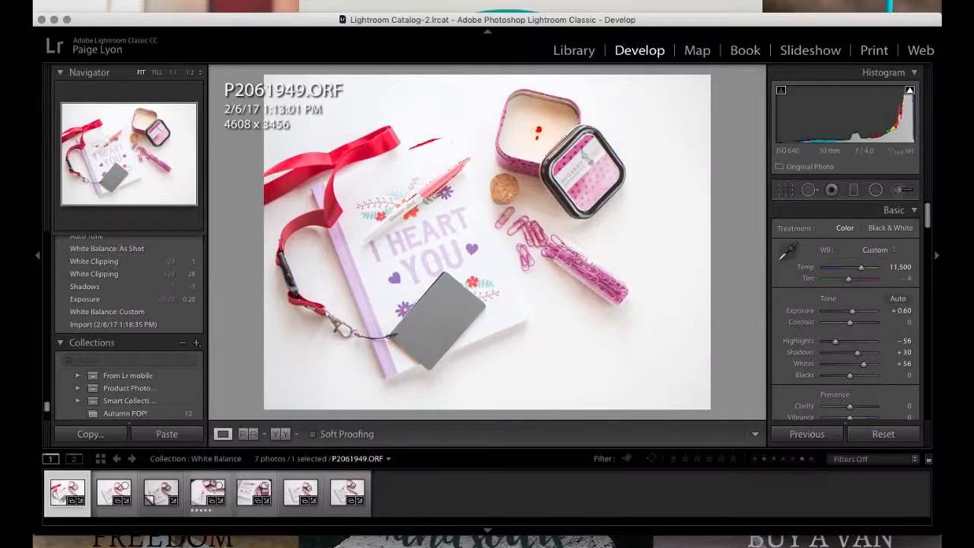
# Step: Paint a new brush adjustment over the planner photo's lower-left background using the PPF - Reduce Shadow Brush effect, and hide the mask overlay
pyautogui.press('k')
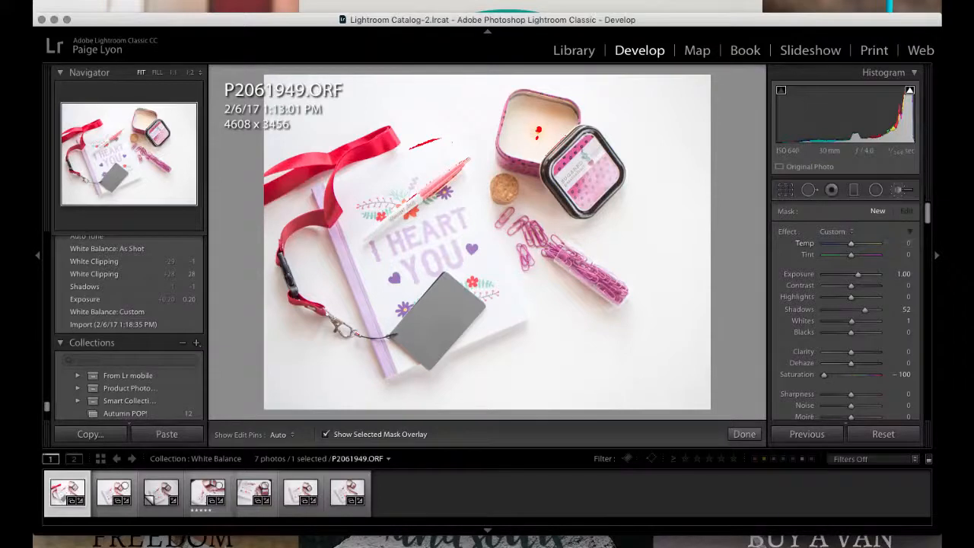
pyautogui.click(833, 231)
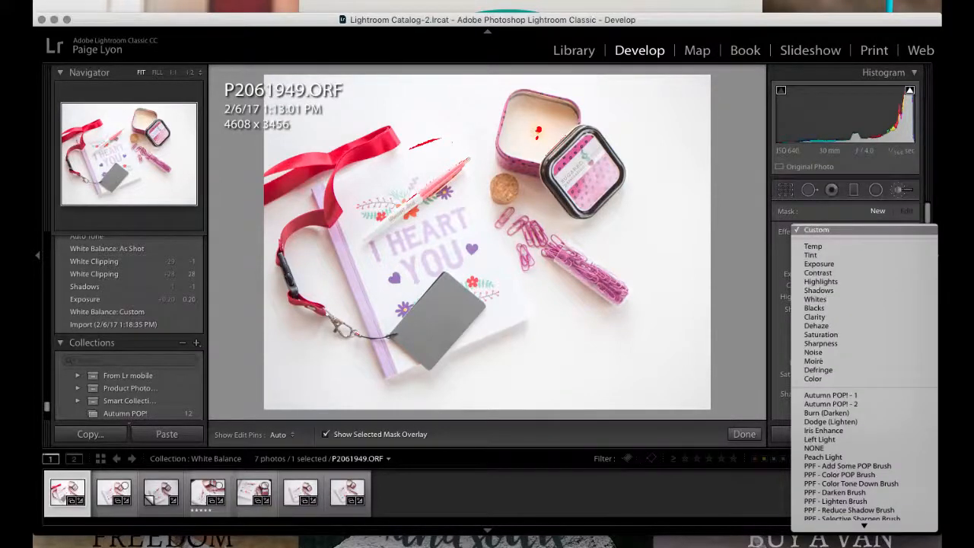
pyautogui.press('Escape')
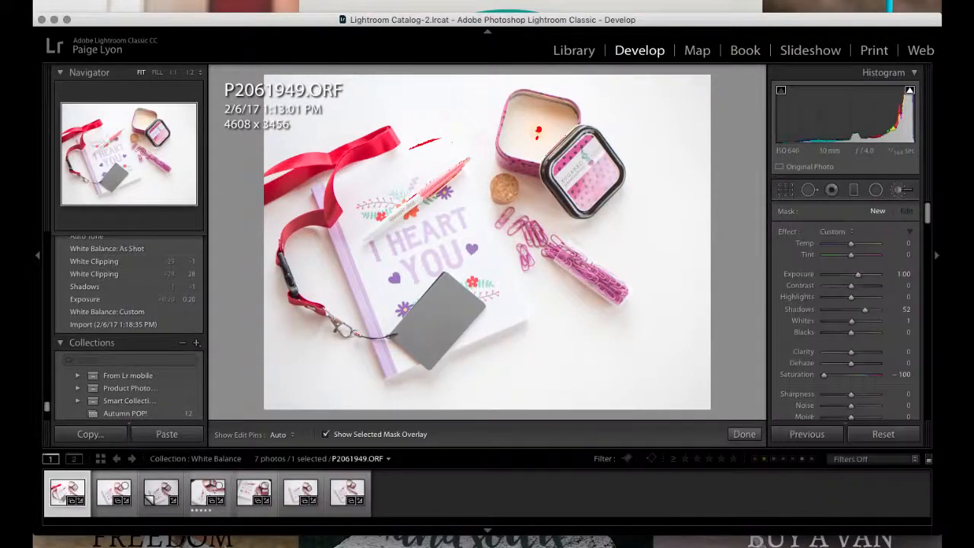
pyautogui.click(832, 230)
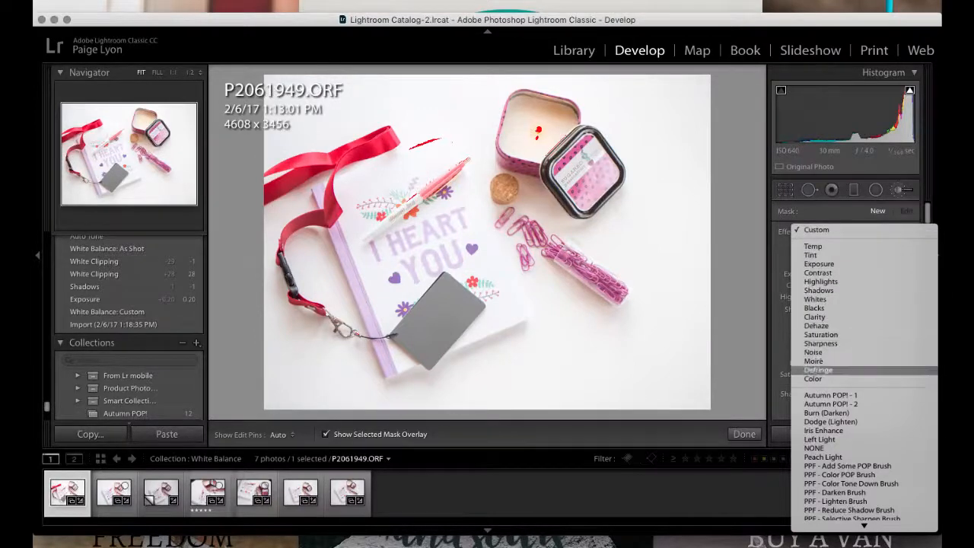
pyautogui.scroll(-3, 845, 493)
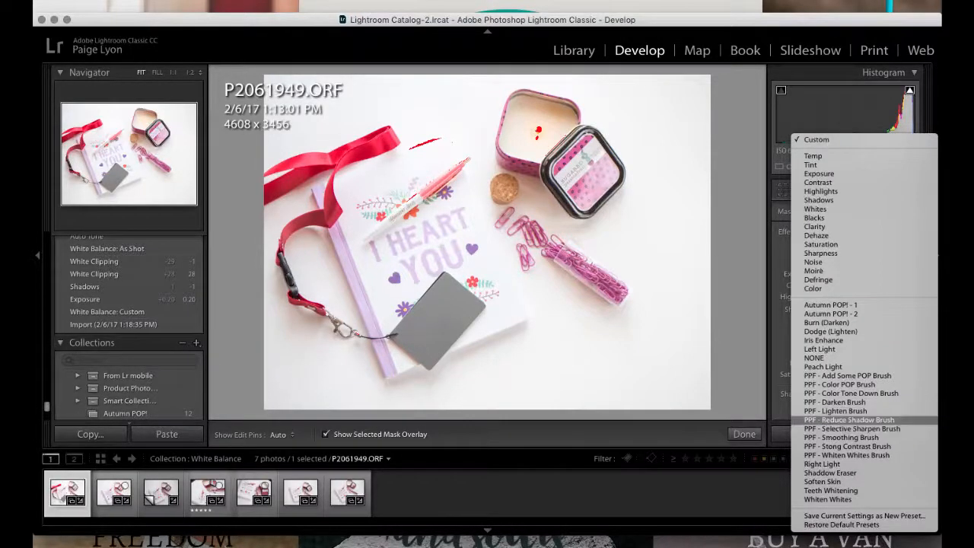
pyautogui.click(848, 420)
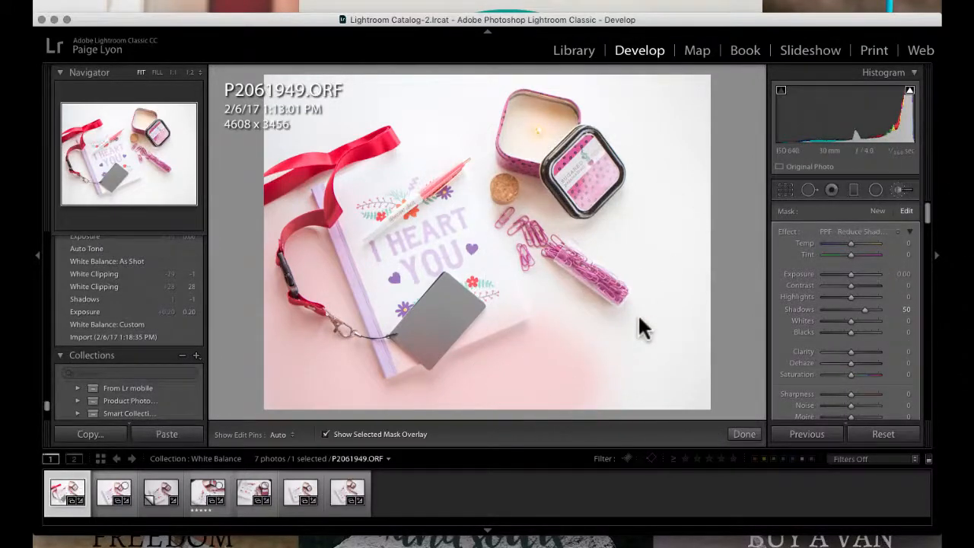
pyautogui.press('o')
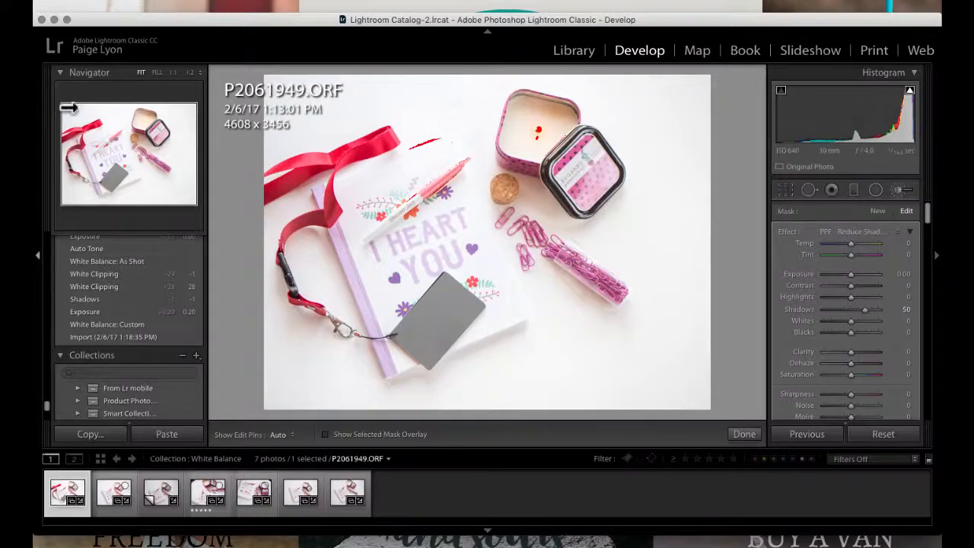
# Step: Open the Batching in Lightroom collection and look through its doll photos, keeping 11.psd selected
pyautogui.scroll(-5, 91, 260)
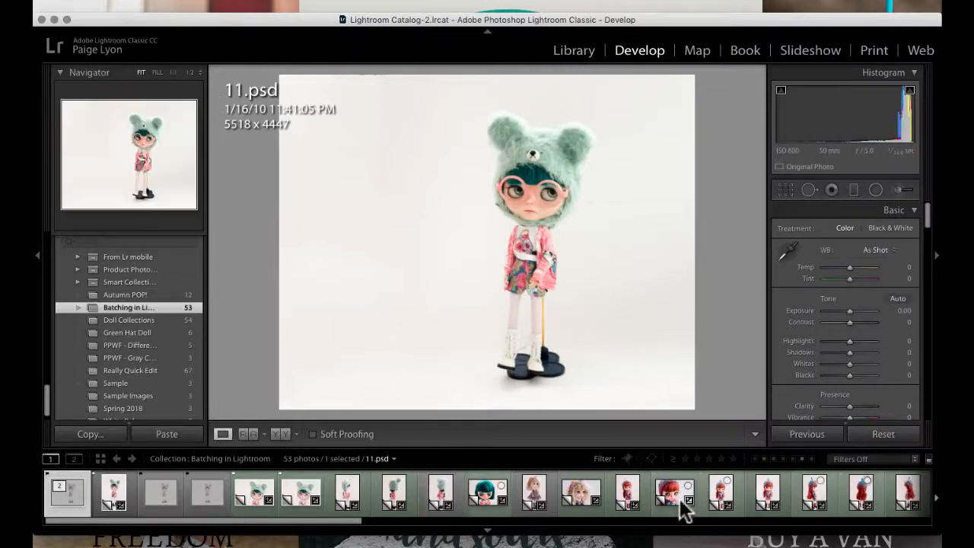
pyautogui.scroll(-10, 680, 502)
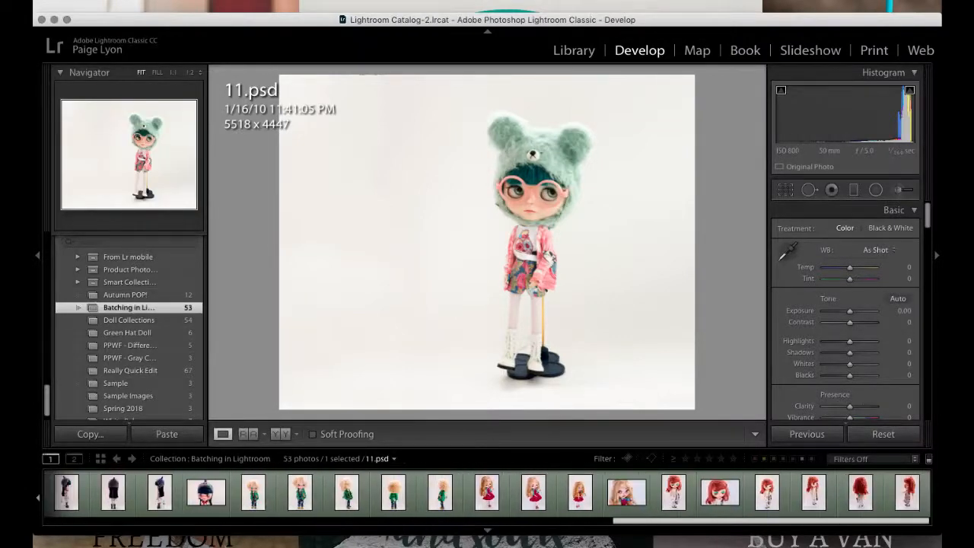
pyautogui.scroll(10, 486, 493)
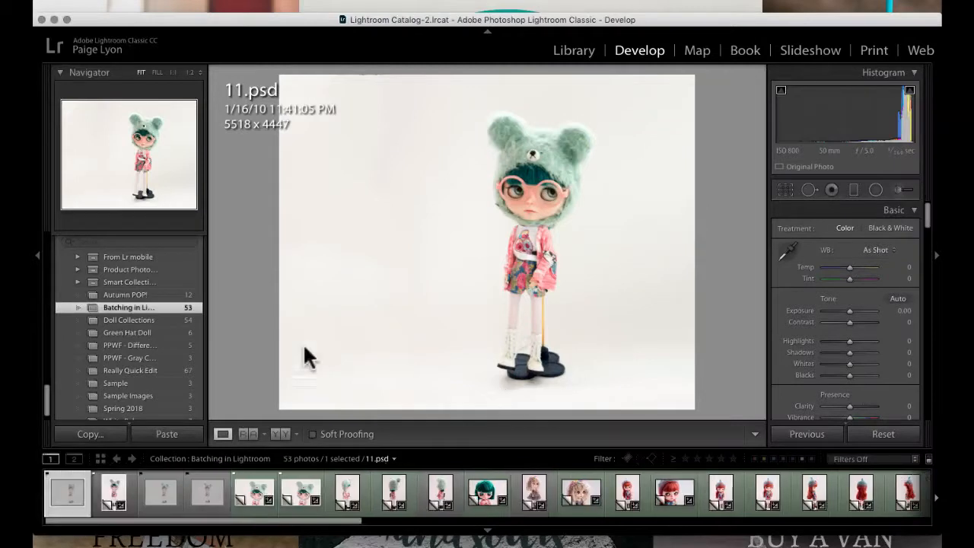
# Step: Apply develop presets including 05b - Sharpen Volume 2 to 11.psd, inspecting the doll's shirt at 1:1 before returning to the full photo
pyautogui.scroll(5, 93, 238)
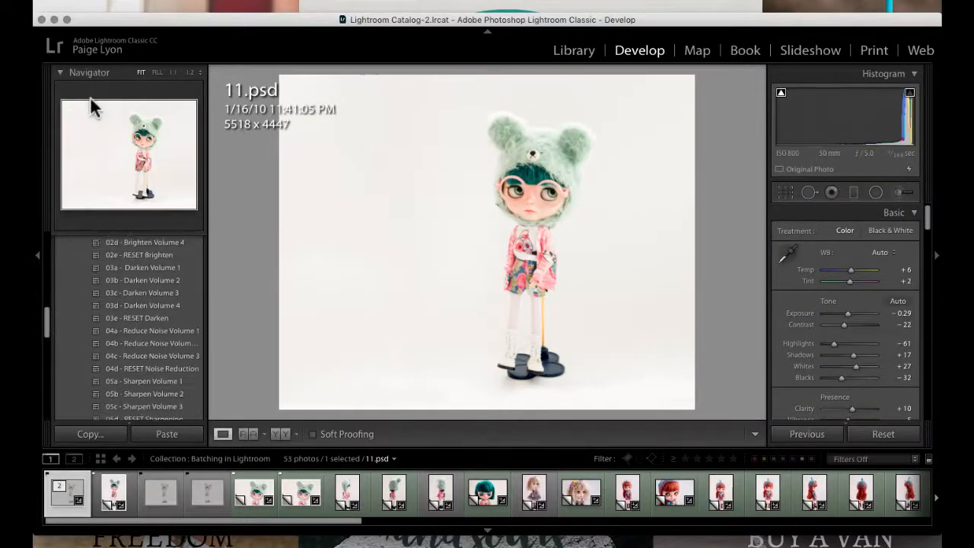
pyautogui.click(139, 156)
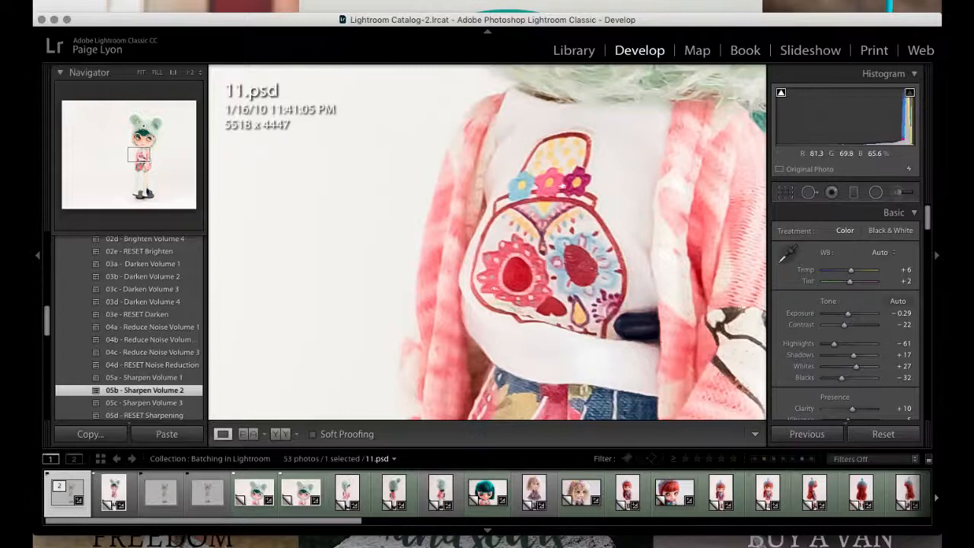
pyautogui.press('z')
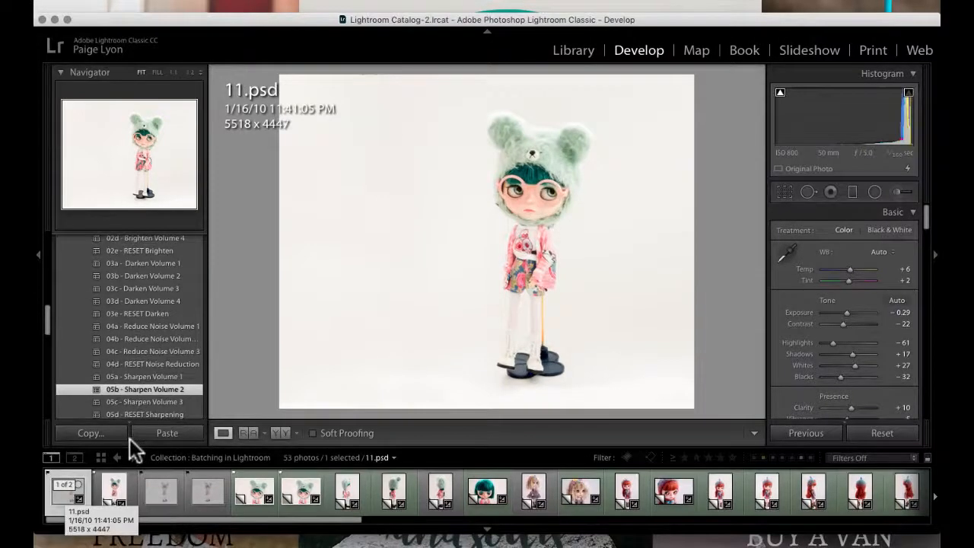
# Step: Synchronize every develop setting from 11.psd to all photos in the collection, and make _DSC0977.dng Copy 2 the active photo
pyautogui.press('super+a')
pyautogui.click(812, 434)
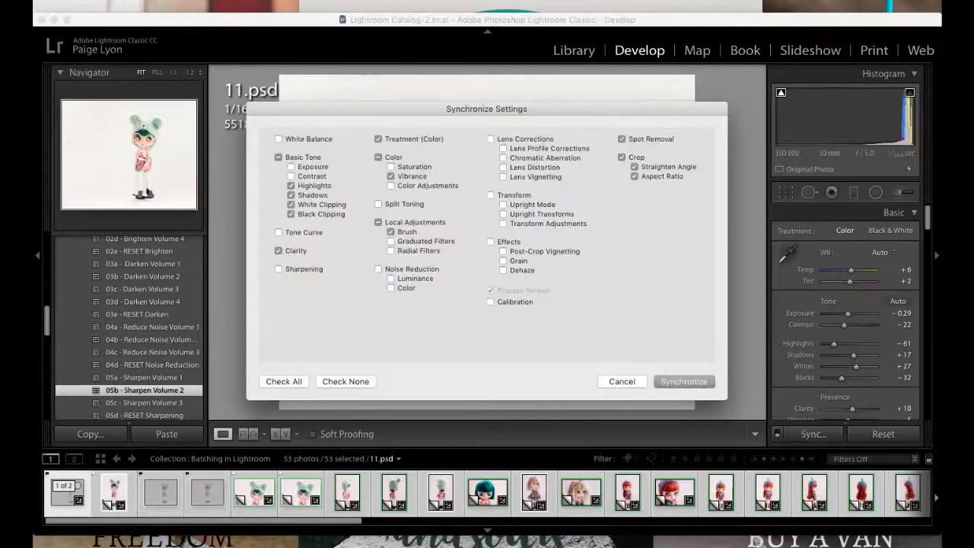
pyautogui.click(279, 139)
pyautogui.click(291, 167)
pyautogui.click(290, 175)
pyautogui.click(283, 381)
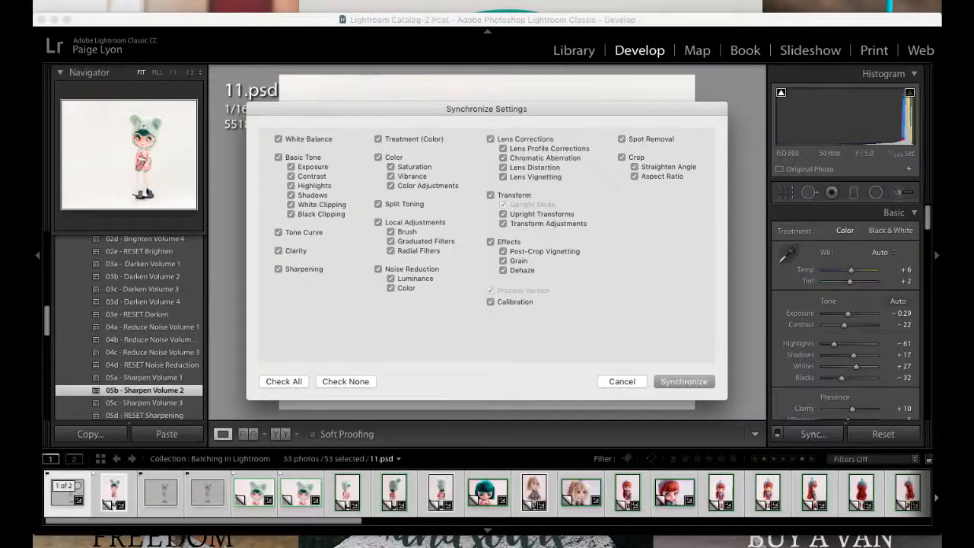
pyautogui.press('Return')
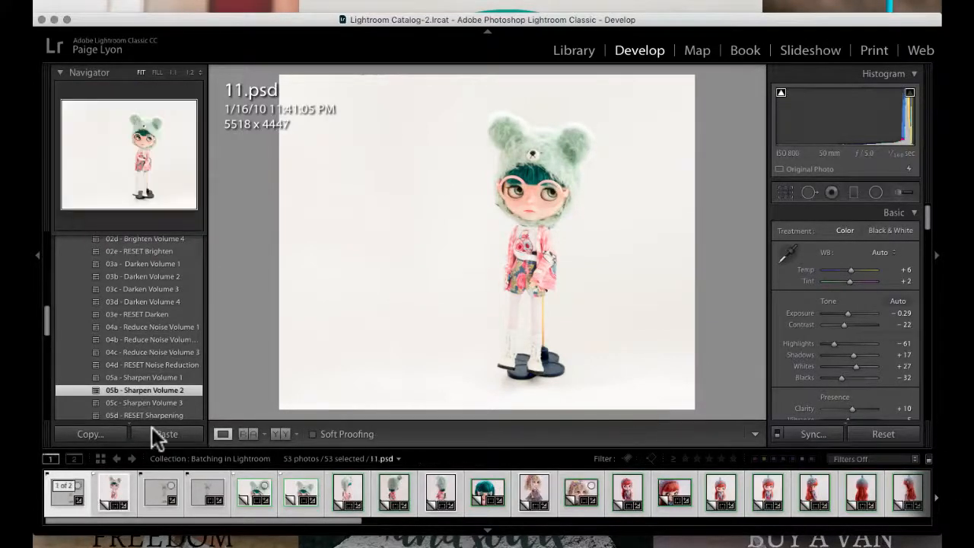
pyautogui.click(223, 434)
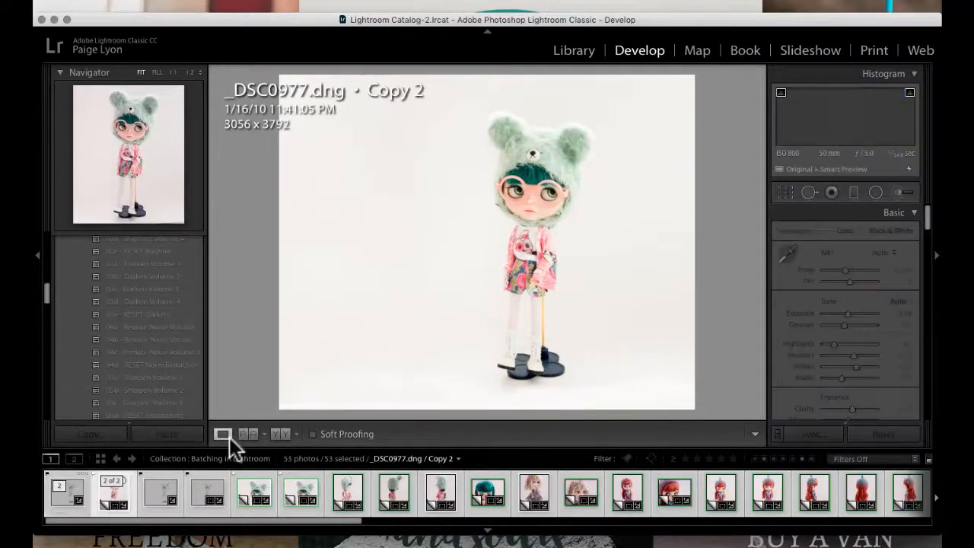